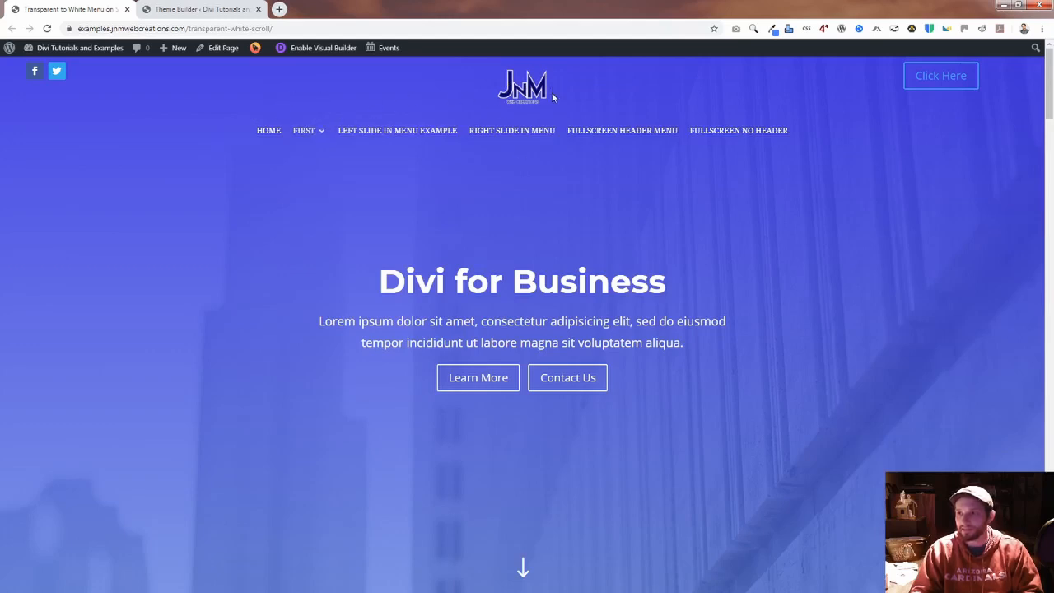
Step: Examine how the header's background, logo and menu text change as the Transparent to White Menu page scrolls away from and back to its start
mouse_move(301, 136)
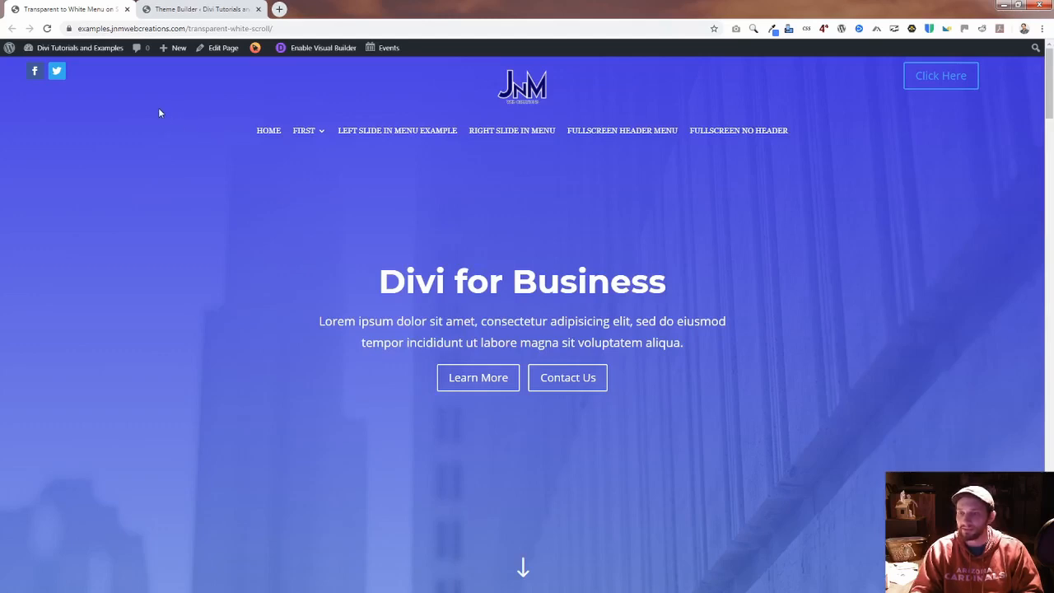
scroll(176, 98, "down", 3)
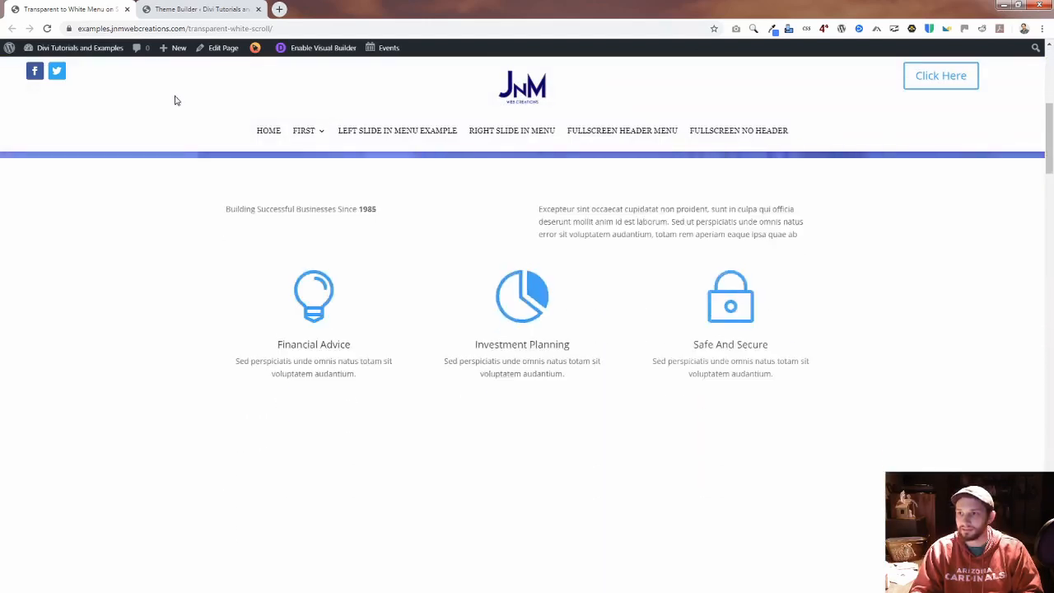
scroll(175, 101, "up", 3)
scroll(176, 104, "down", 3)
scroll(176, 104, "up", 3)
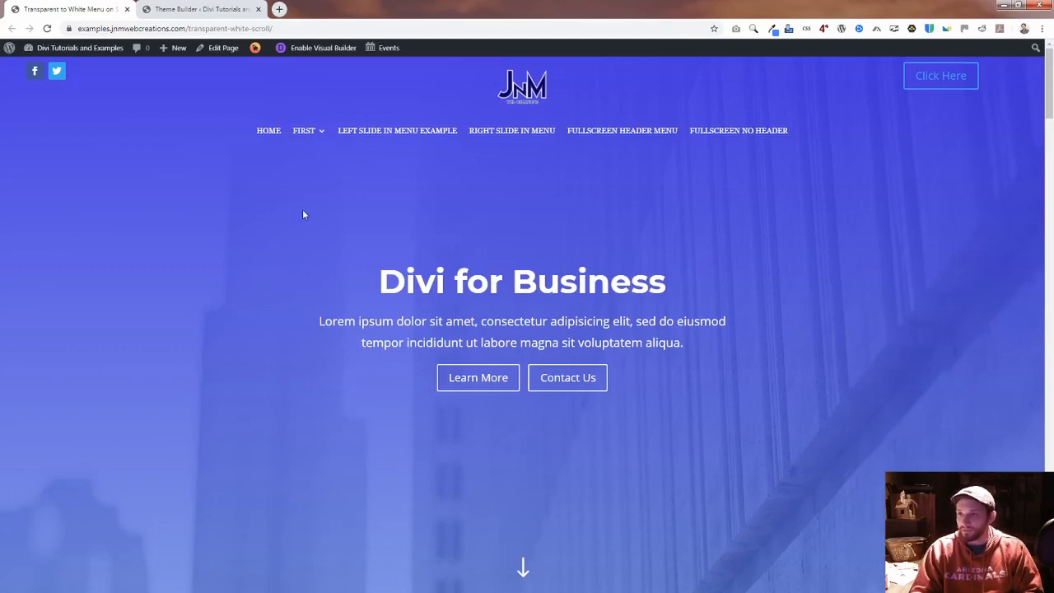
scroll(303, 215, "down", 2)
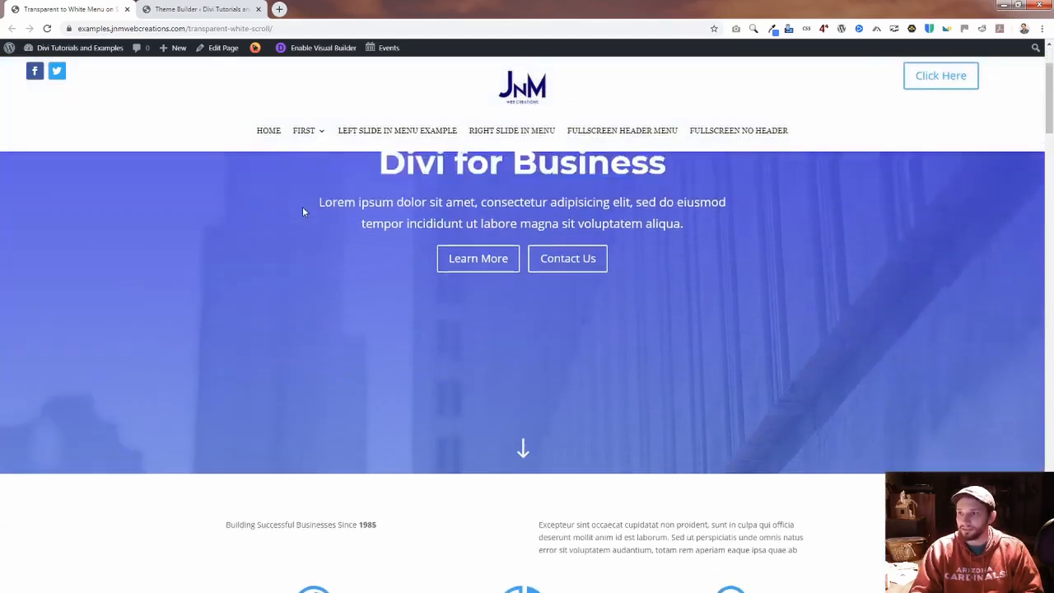
scroll(303, 211, "up", 2)
scroll(302, 210, "down", 2)
scroll(301, 211, "up", 2)
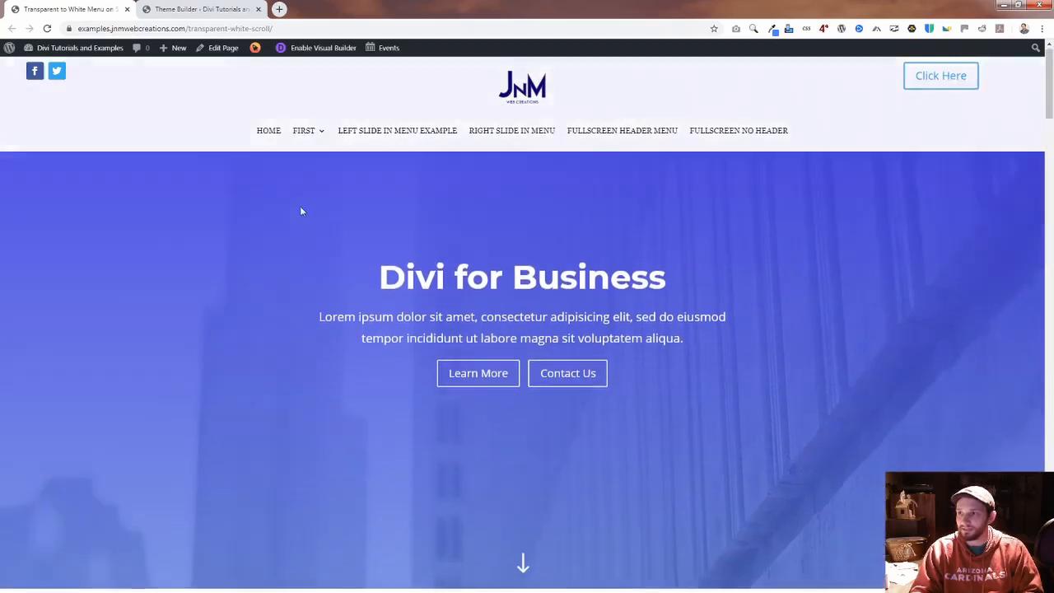
scroll(300, 205, "down", 3)
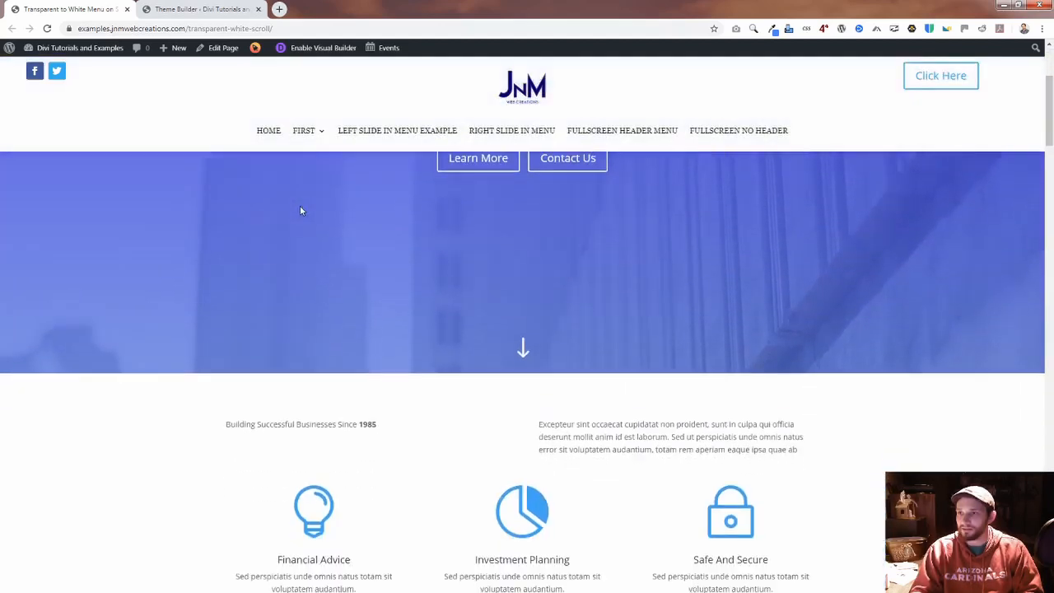
scroll(297, 205, "up", 3)
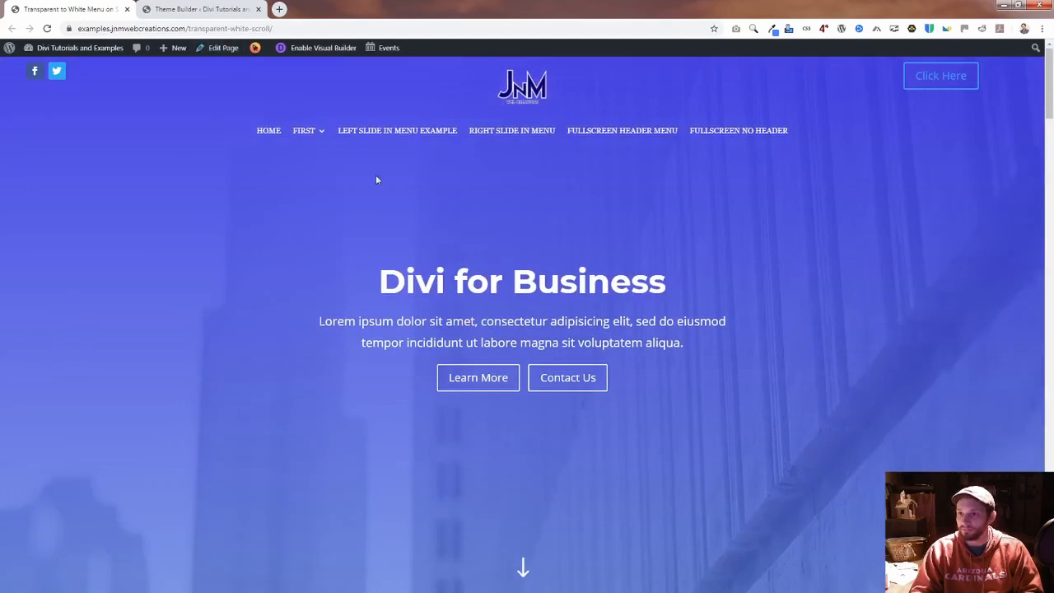
scroll(387, 189, "down", 3)
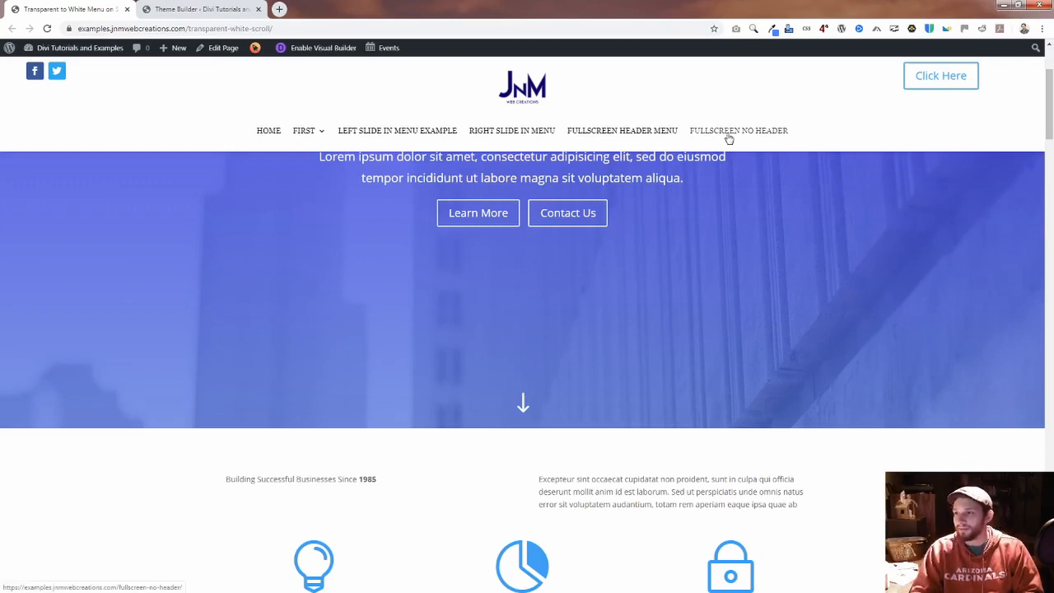
scroll(792, 178, "up", 2)
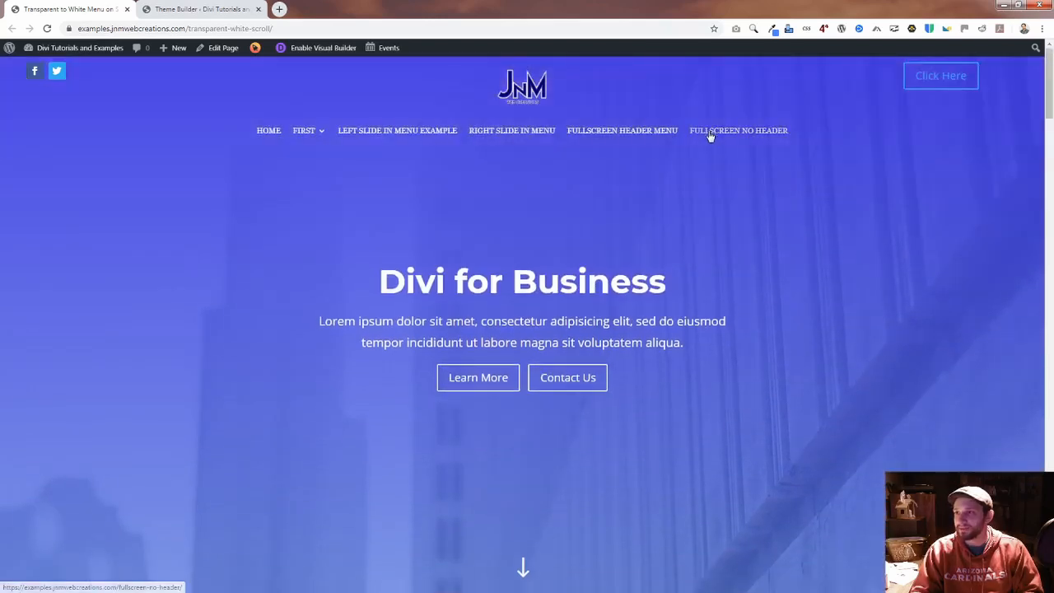
scroll(766, 157, "down", 2)
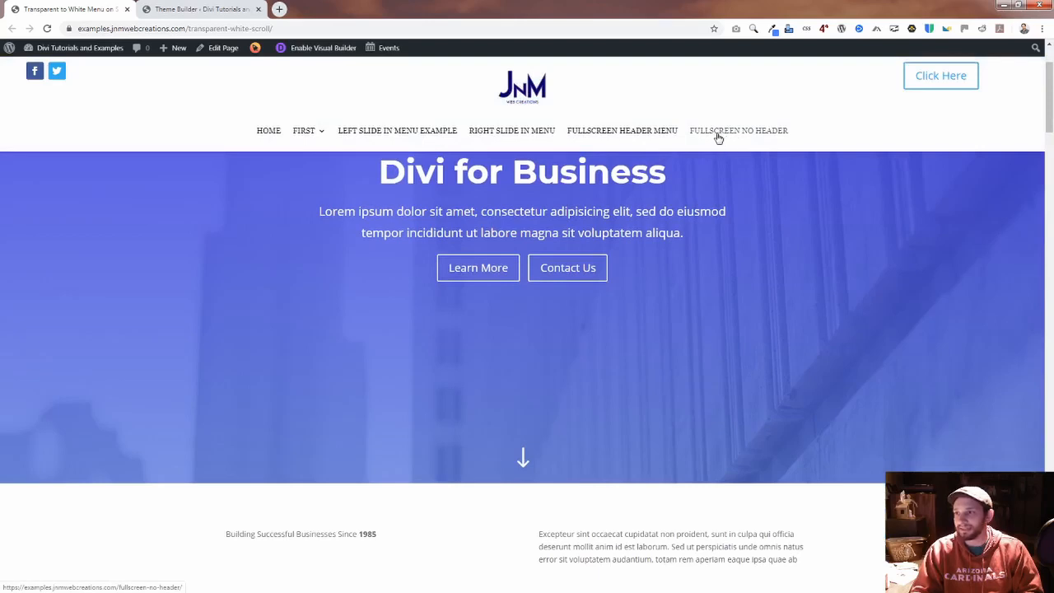
scroll(762, 173, "up", 2)
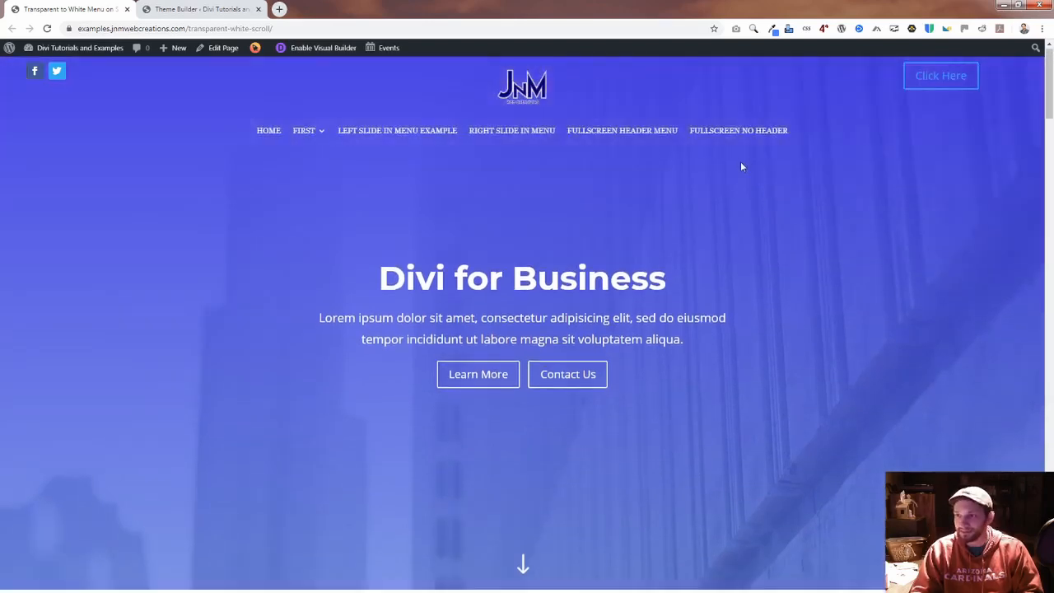
scroll(741, 164, "down", 1)
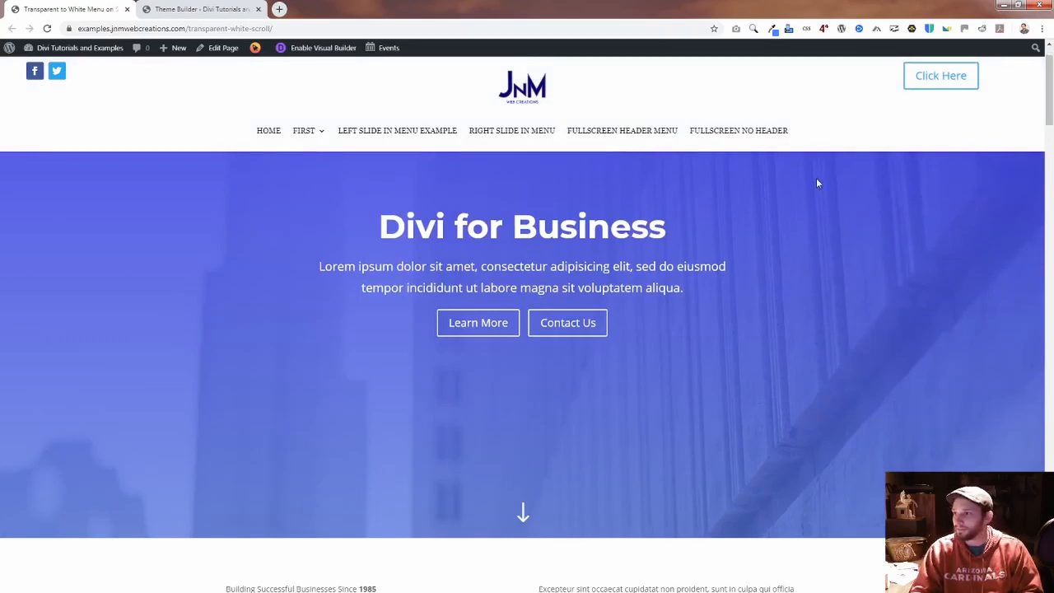
Step: Inspect the First item's dropdown in the scrolled white header and compare the header again in both scroll states
scroll(816, 178, "down", 1)
mouse_move(305, 142)
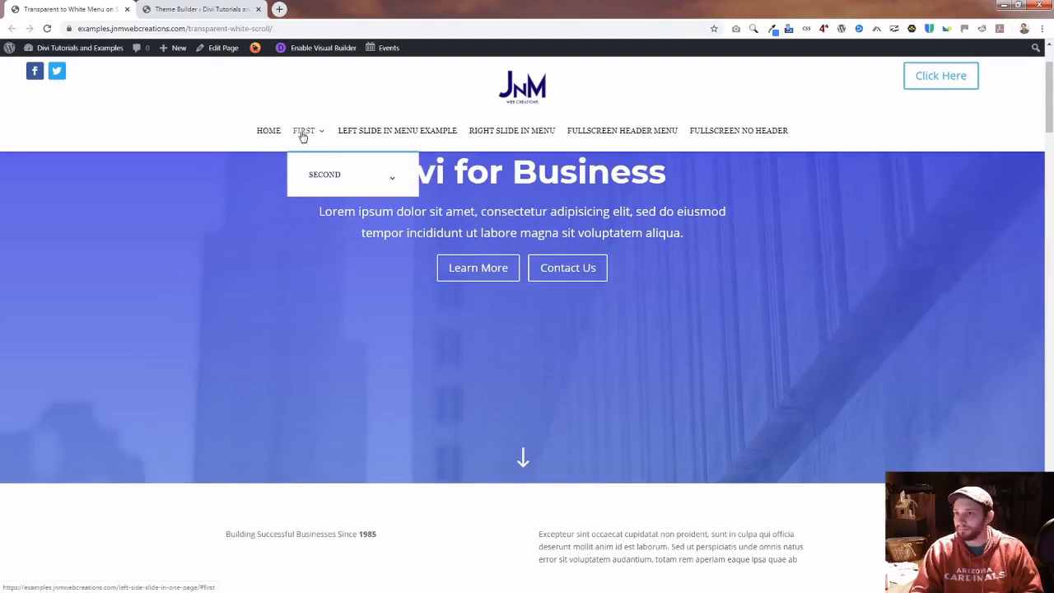
mouse_move(334, 173)
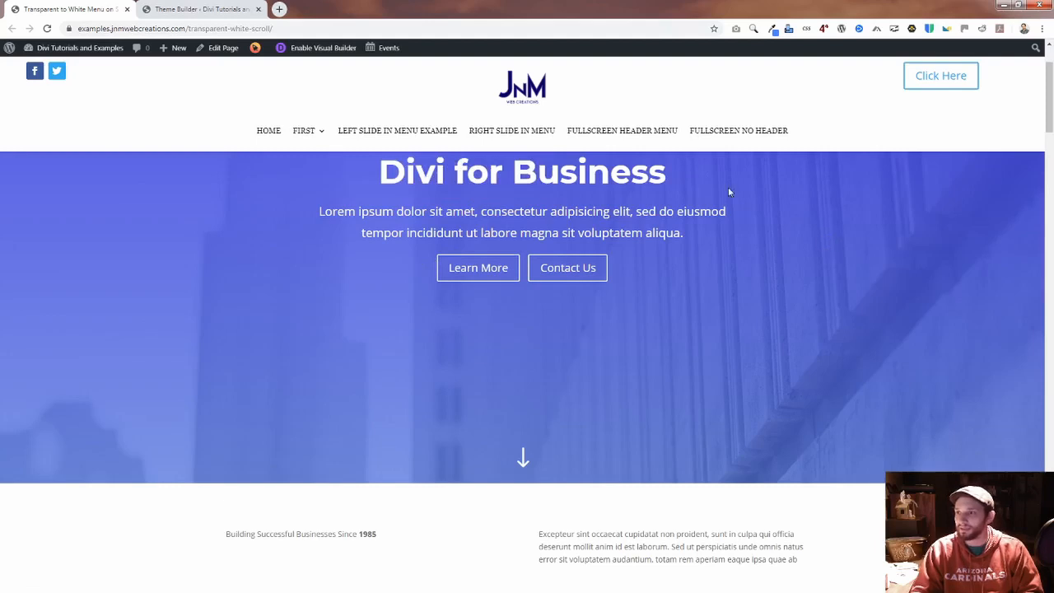
scroll(745, 221, "down", 4)
scroll(747, 224, "up", 2)
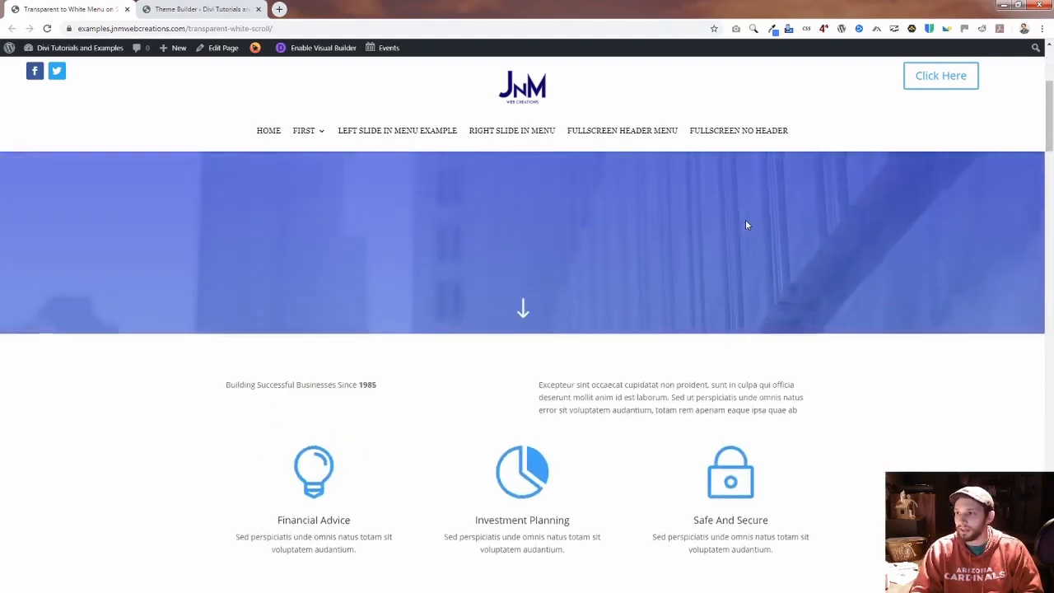
scroll(745, 214, "up", 3)
scroll(681, 222, "down", 2)
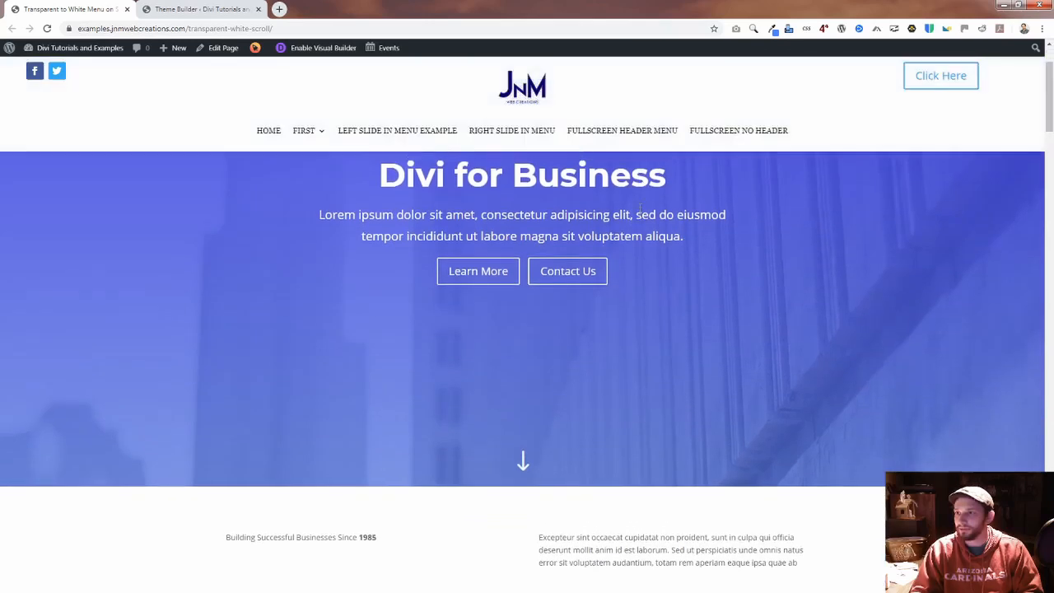
scroll(586, 208, "up", 2)
scroll(449, 192, "down", 1)
scroll(280, 219, "up", 1)
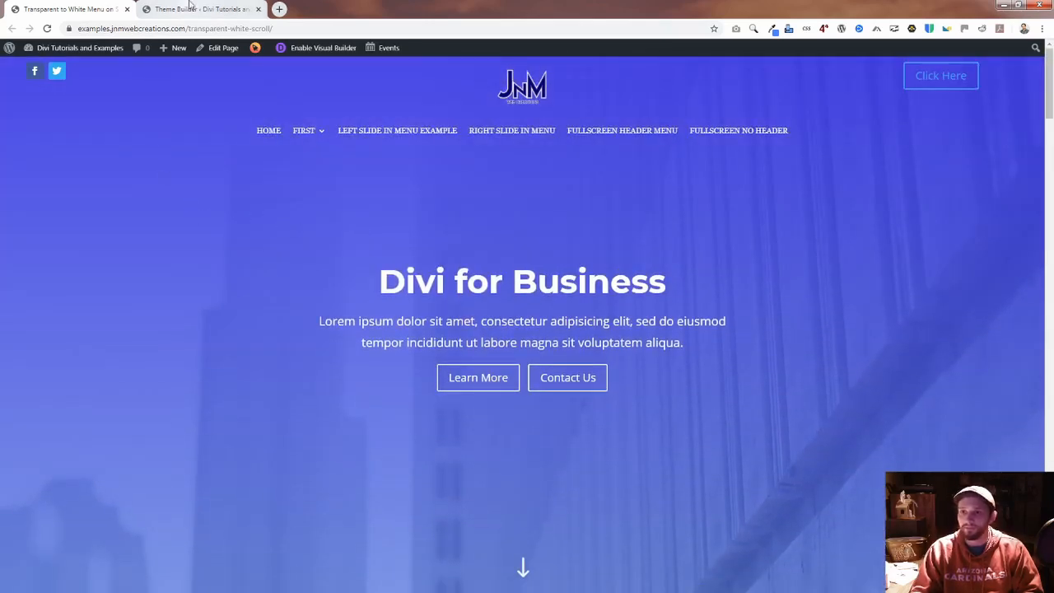
Step: Open the custom header of the "Transparent to White Menu on Scroll" template for editing in the Divi Theme Builder
left_click(191, 8)
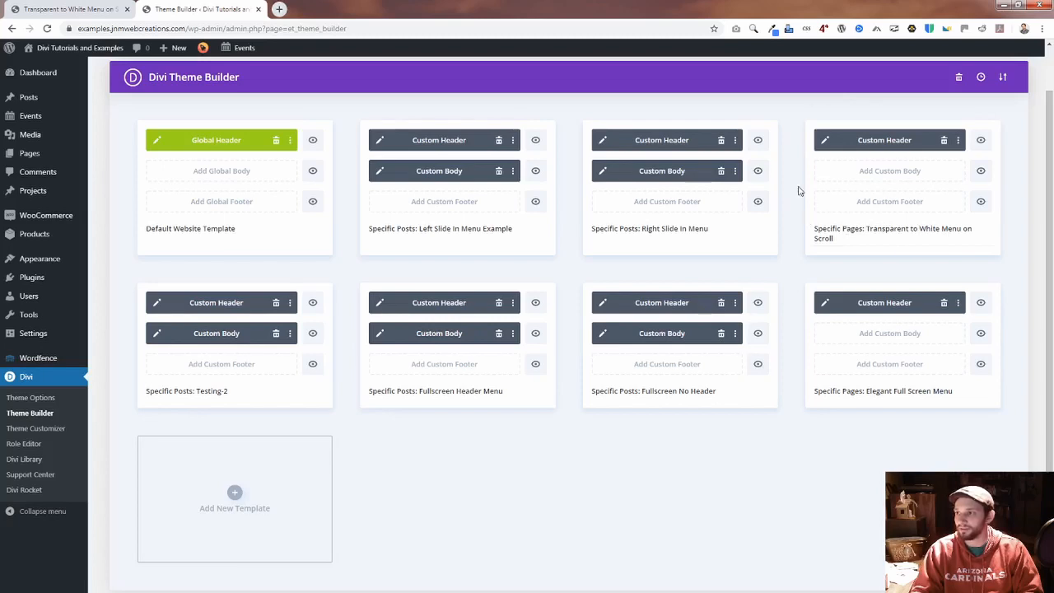
left_click(827, 143)
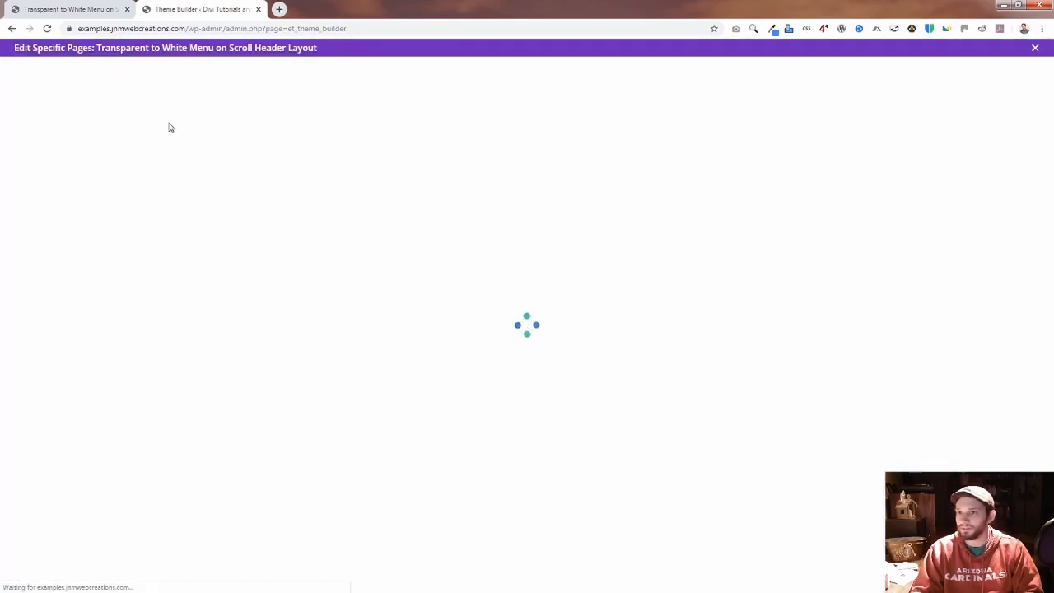
left_click(74, 9)
scroll(75, 157, "down", 3)
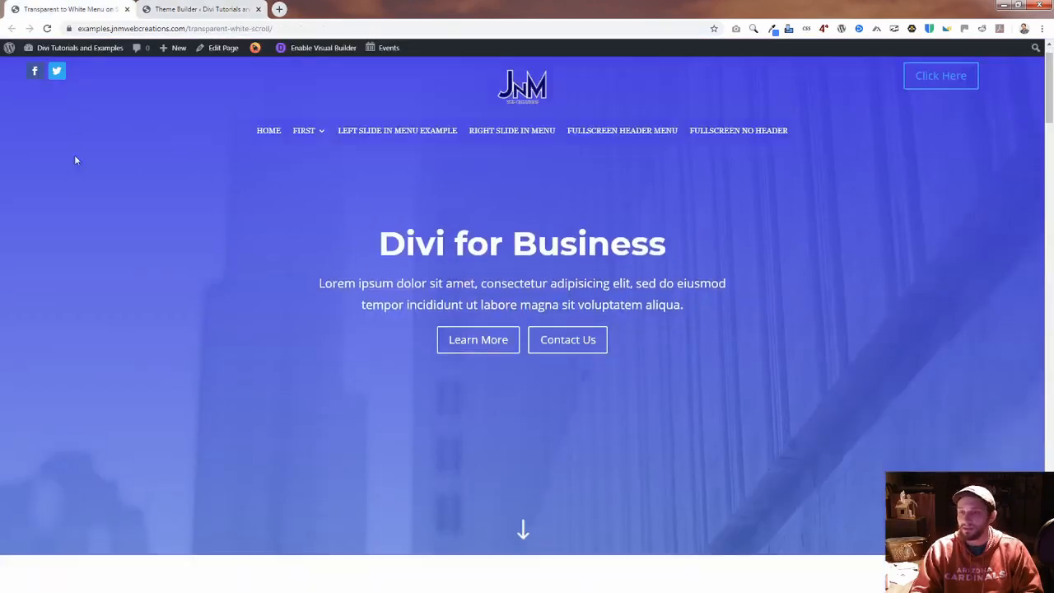
scroll(101, 205, "up", 3)
left_click(198, 9)
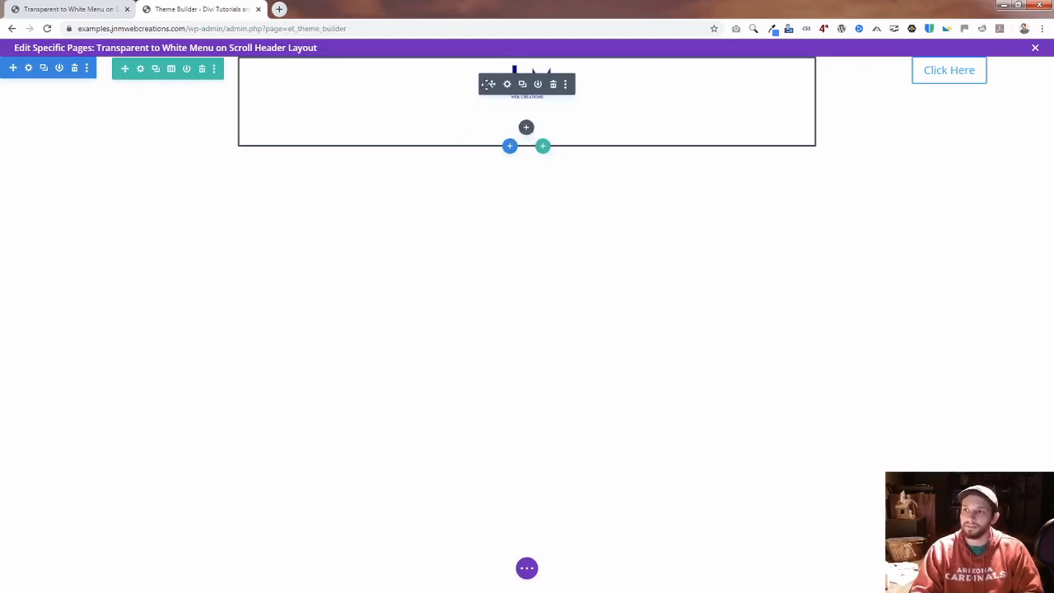
Step: Open the Menu Text design options of the header's menu module
left_click(507, 85)
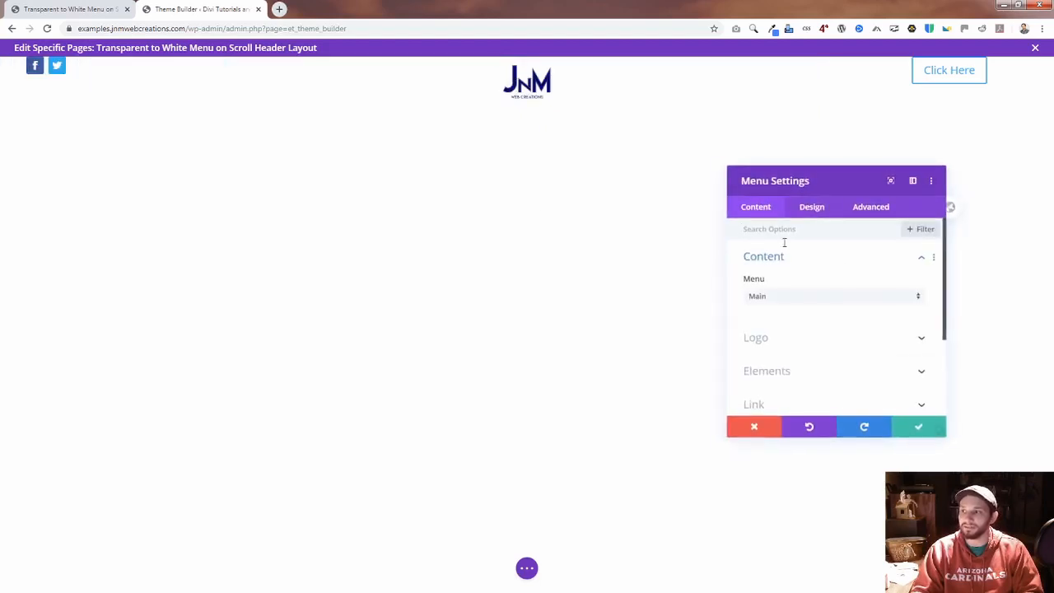
left_click(814, 211)
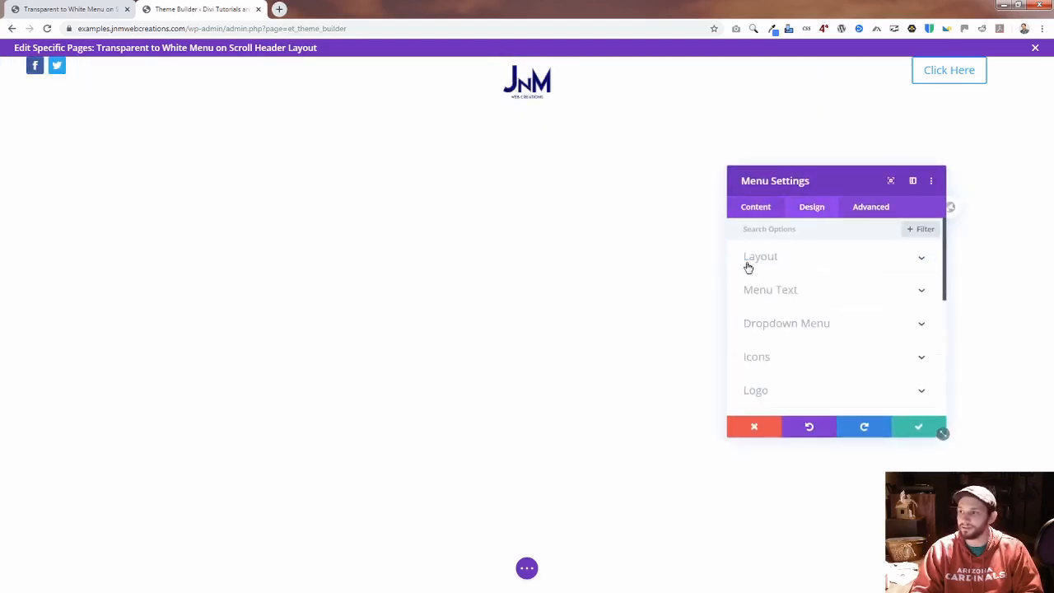
left_click(816, 292)
scroll(864, 350, "down", 1)
scroll(864, 348, "up", 1)
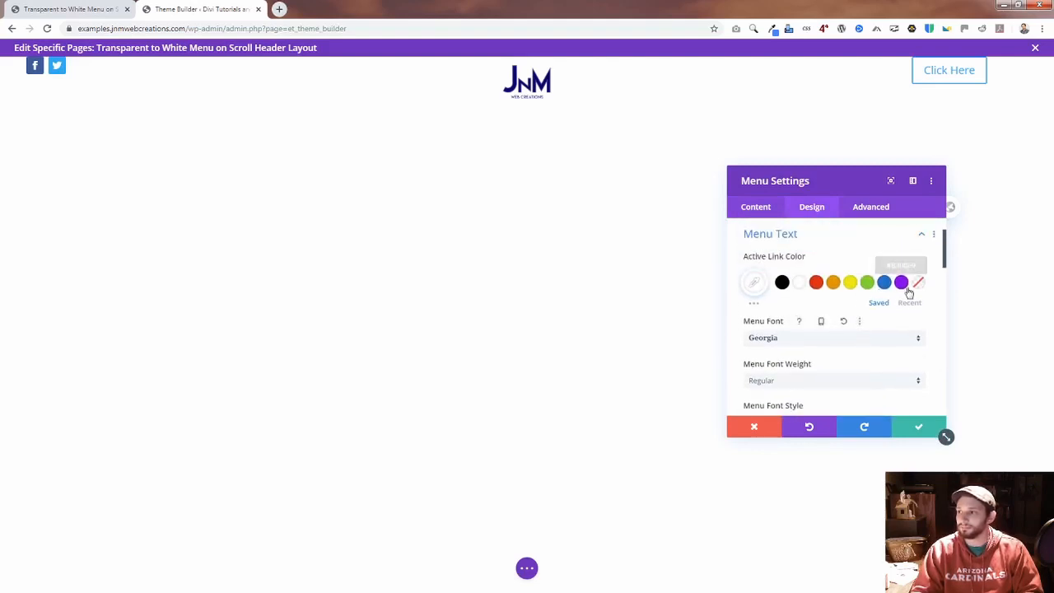
Step: Keep the active link color at its default, set the menu text color to green #7cda24, and save the header layout
left_click(867, 283)
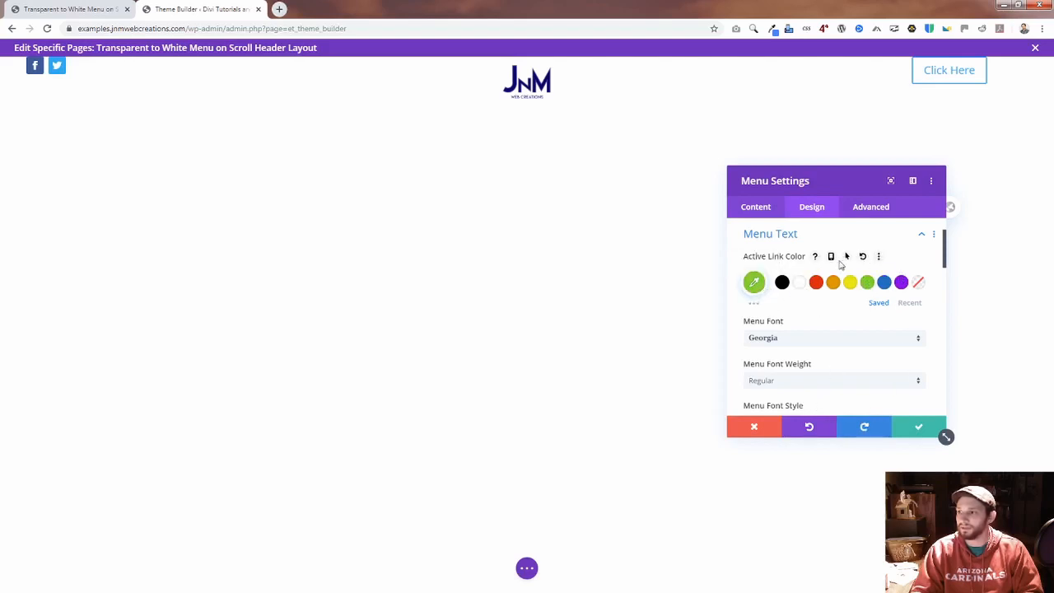
left_click(859, 257)
scroll(840, 343, "down", 3)
scroll(842, 343, "down", 2)
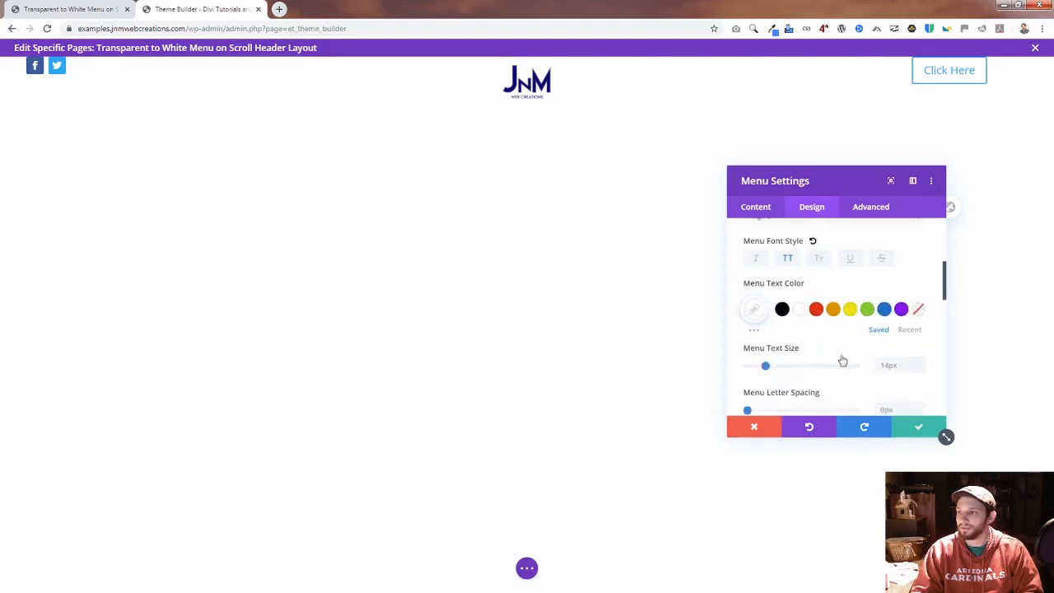
left_click(868, 310)
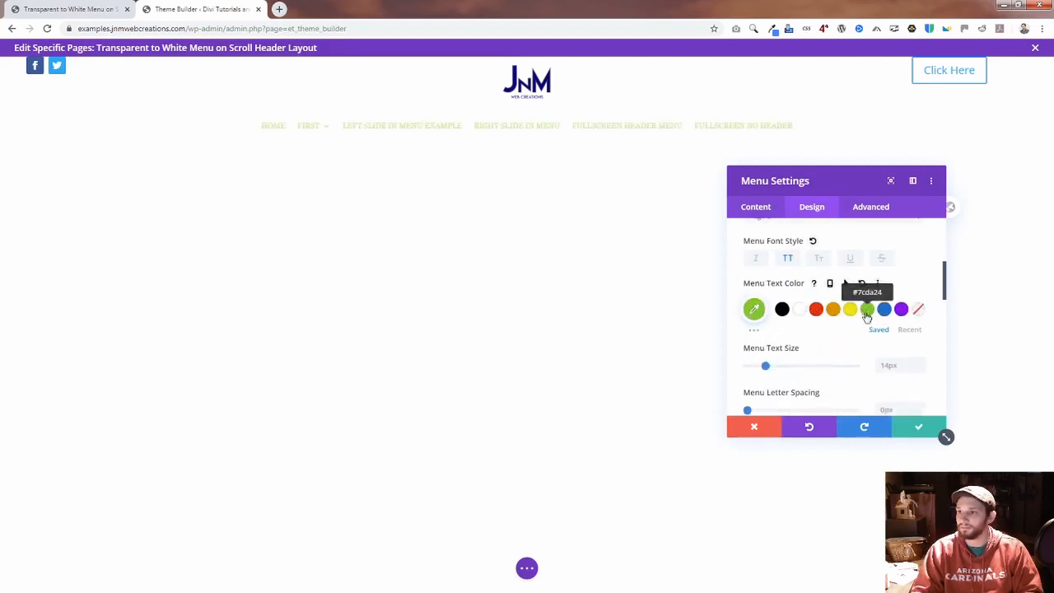
left_click(914, 430)
left_click(527, 569)
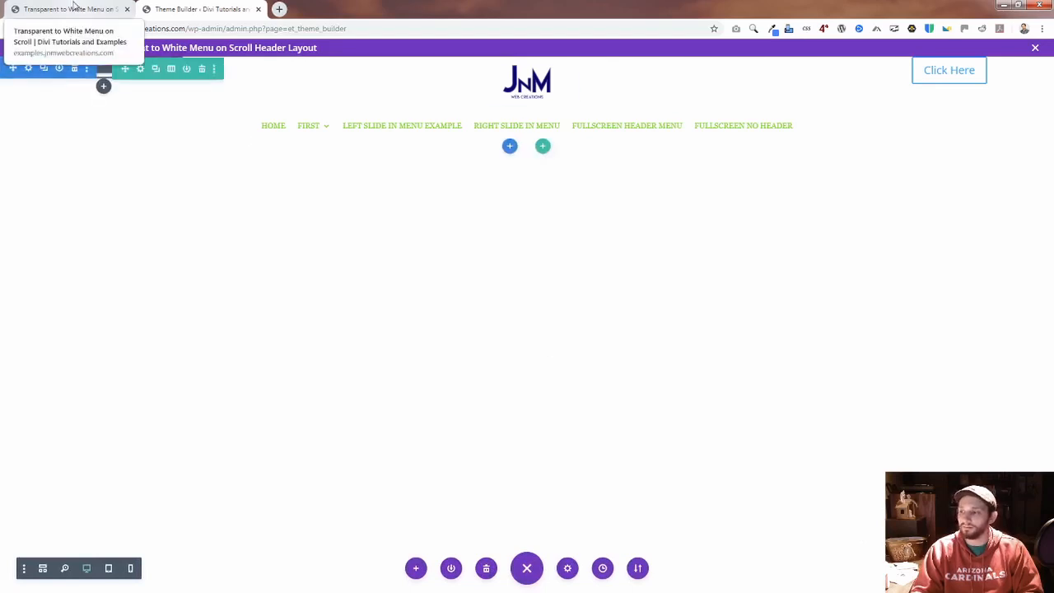
Step: Reload the live Transparent to White Menu page and check the menu text color in both scroll states
left_click(75, 8)
left_click(194, 28)
left_click(197, 28)
key("Return")
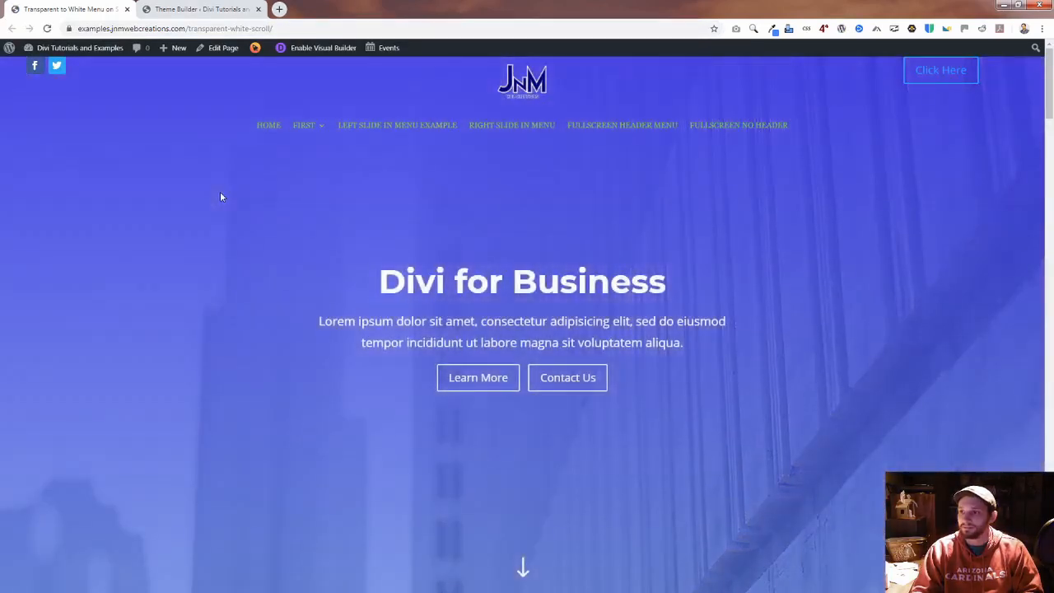
scroll(223, 198, "down", 3)
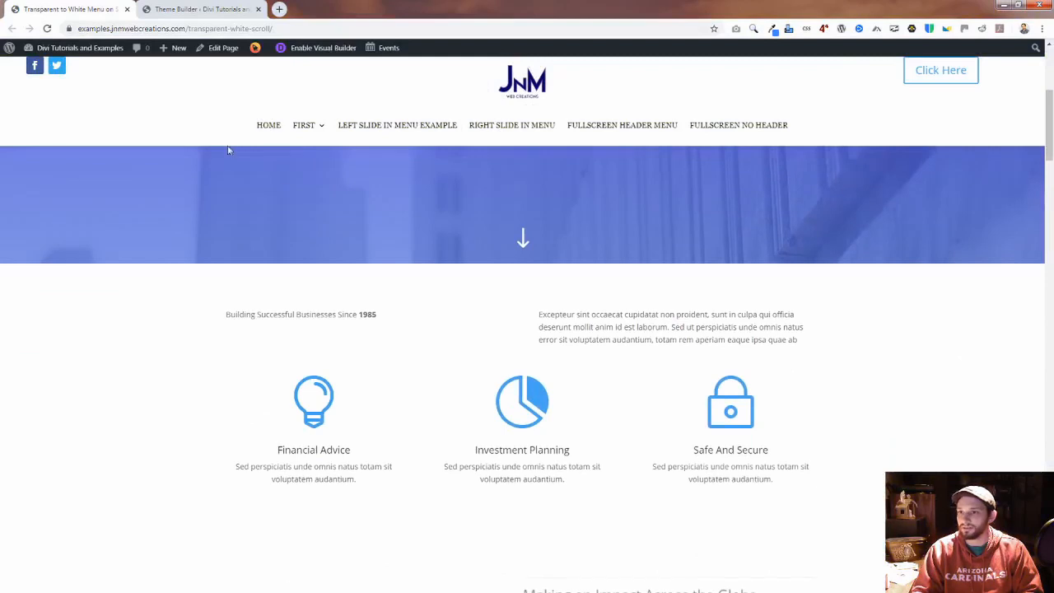
scroll(229, 152, "up", 3)
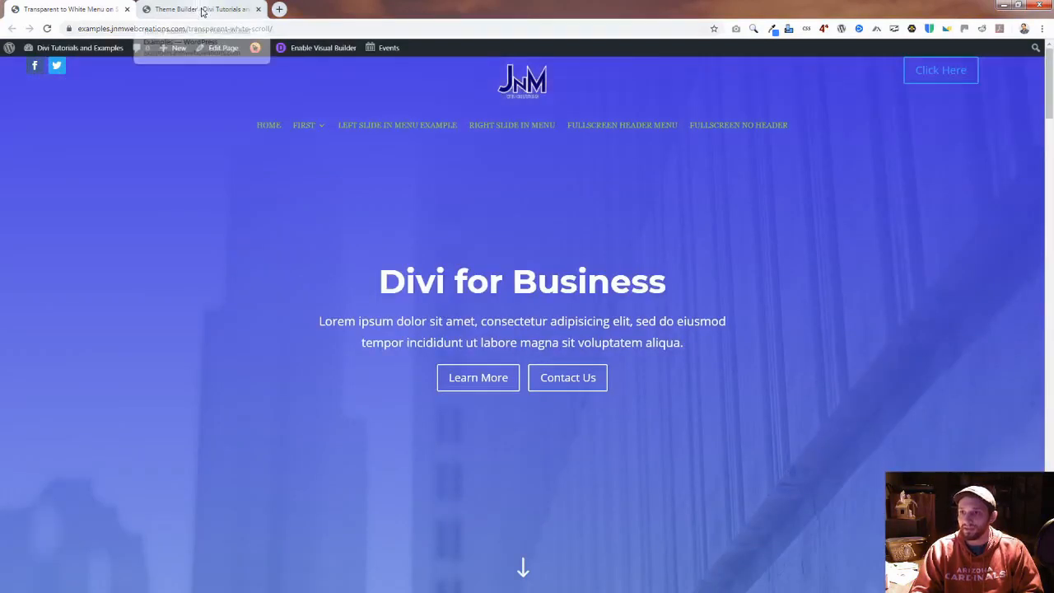
Step: Return to the Theme Builder, try adding an Email Optin module below the header's Click Here button, and delete that module
left_click(203, 10)
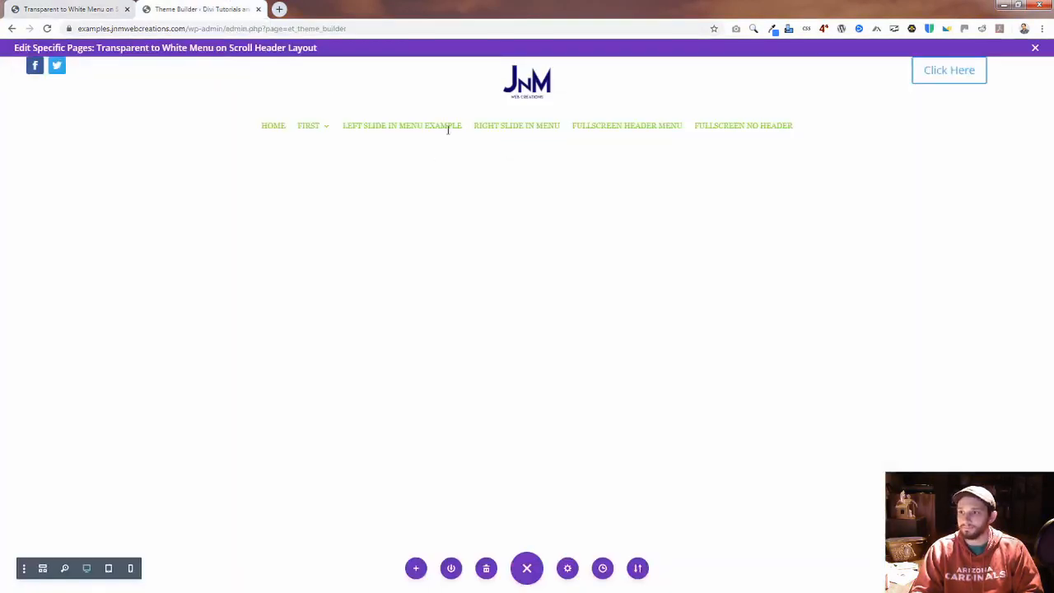
mouse_move(294, 122)
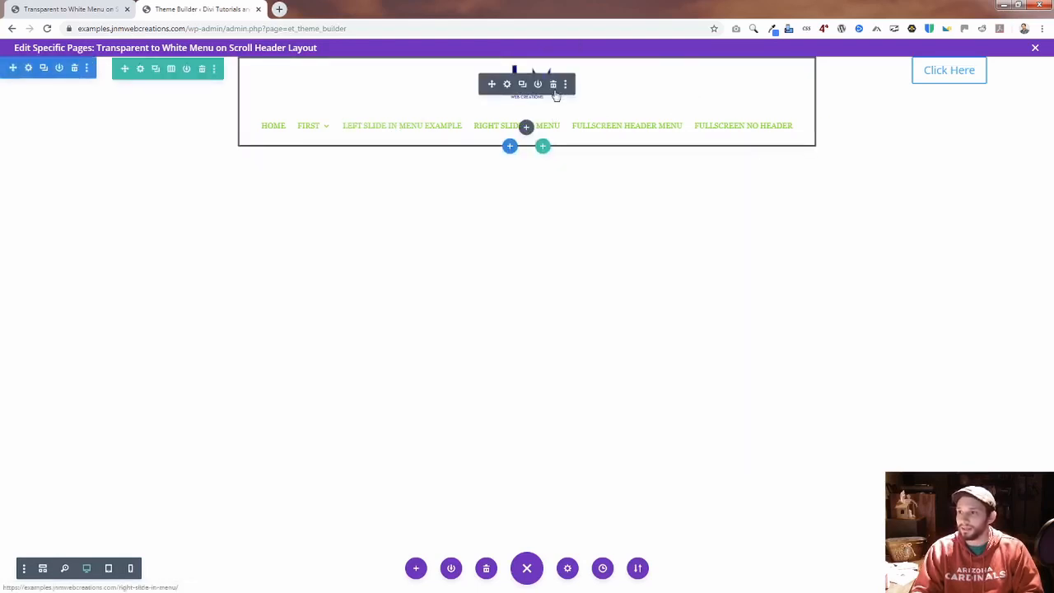
left_click(949, 88)
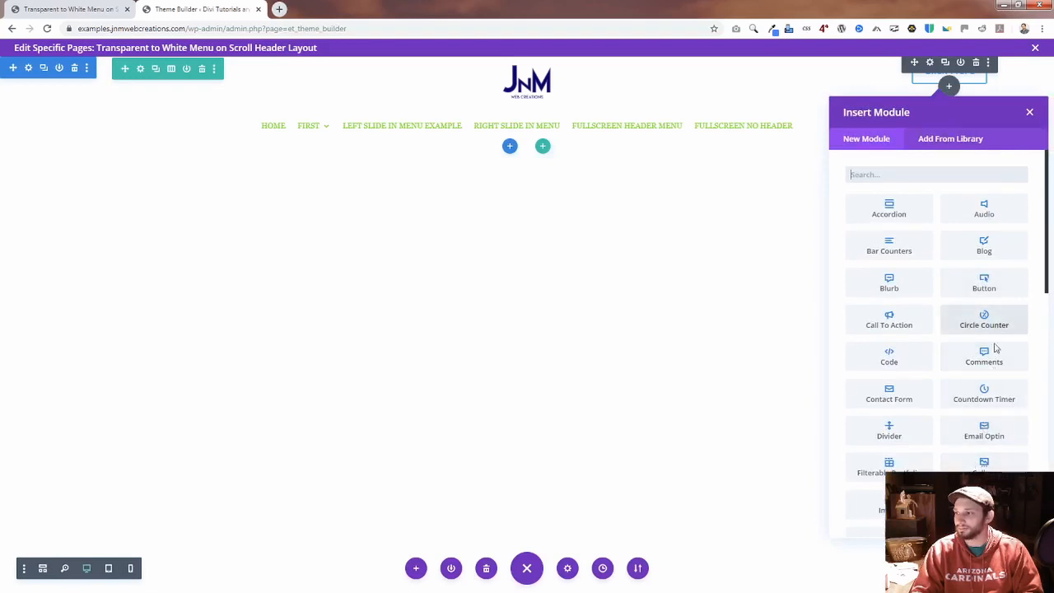
scroll(984, 362, "down", 1)
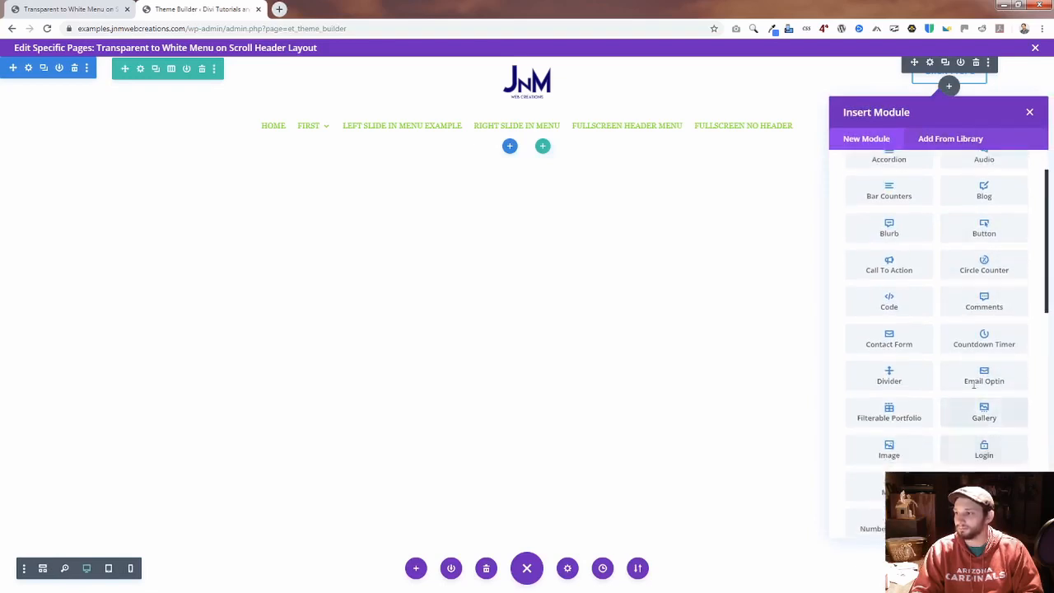
scroll(982, 430, "down", 1)
scroll(952, 463, "down", 2)
scroll(951, 468, "down", 3)
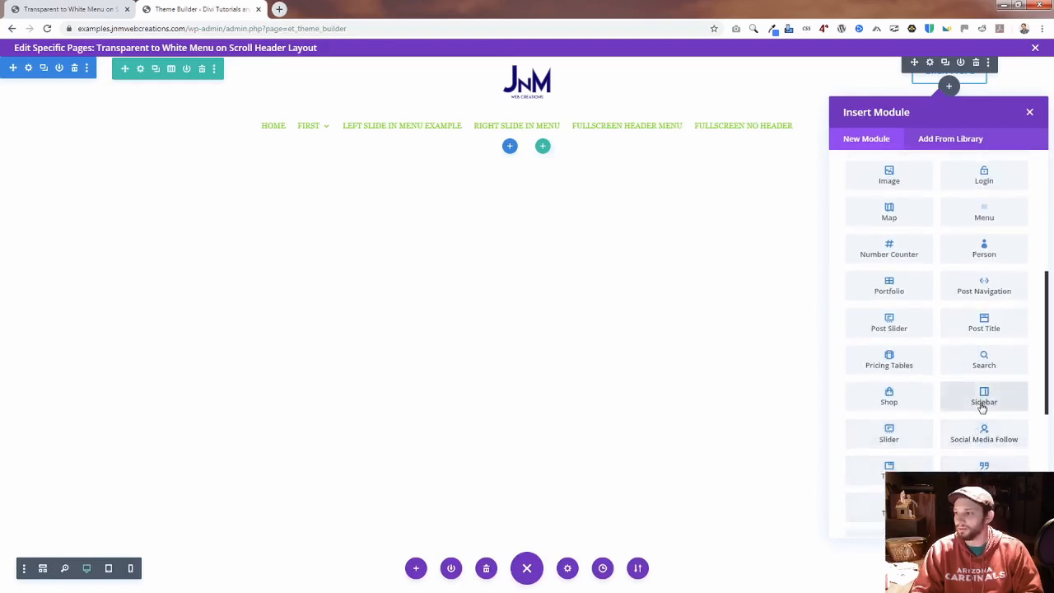
scroll(983, 402, "up", 4)
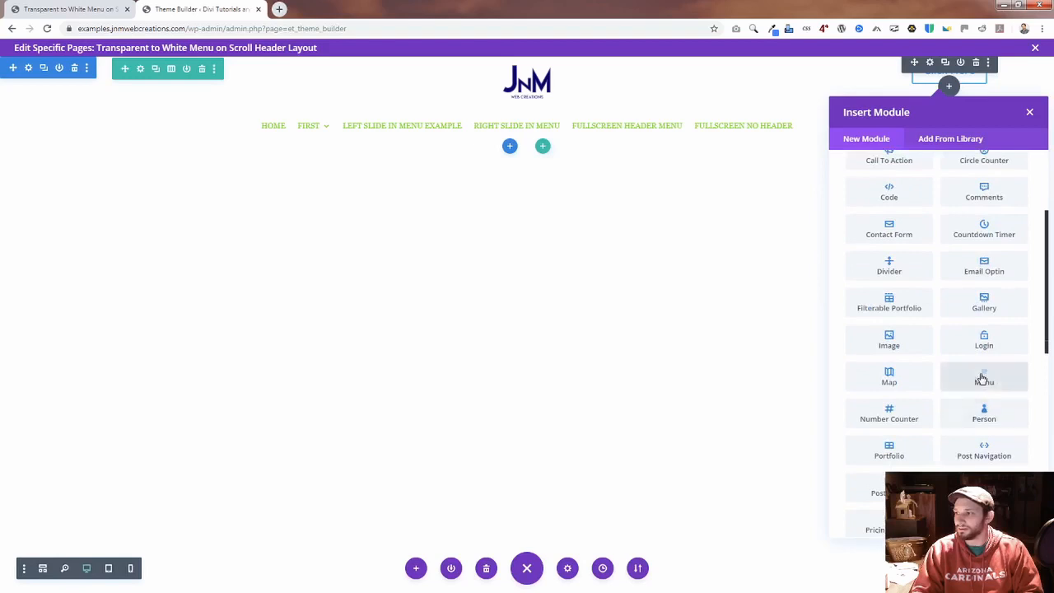
scroll(983, 377, "up", 3)
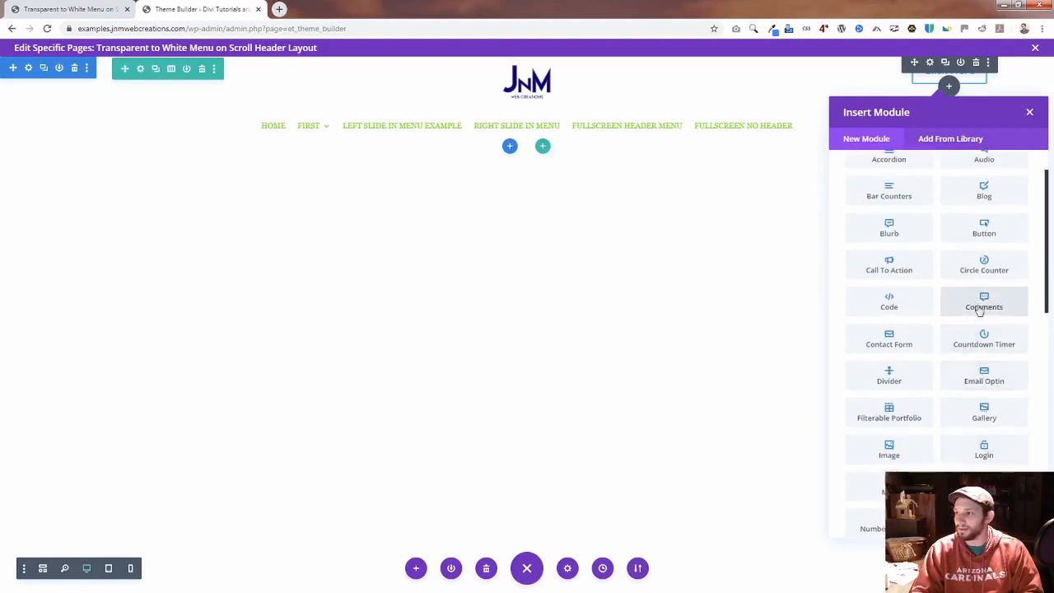
scroll(1005, 351, "up", 1)
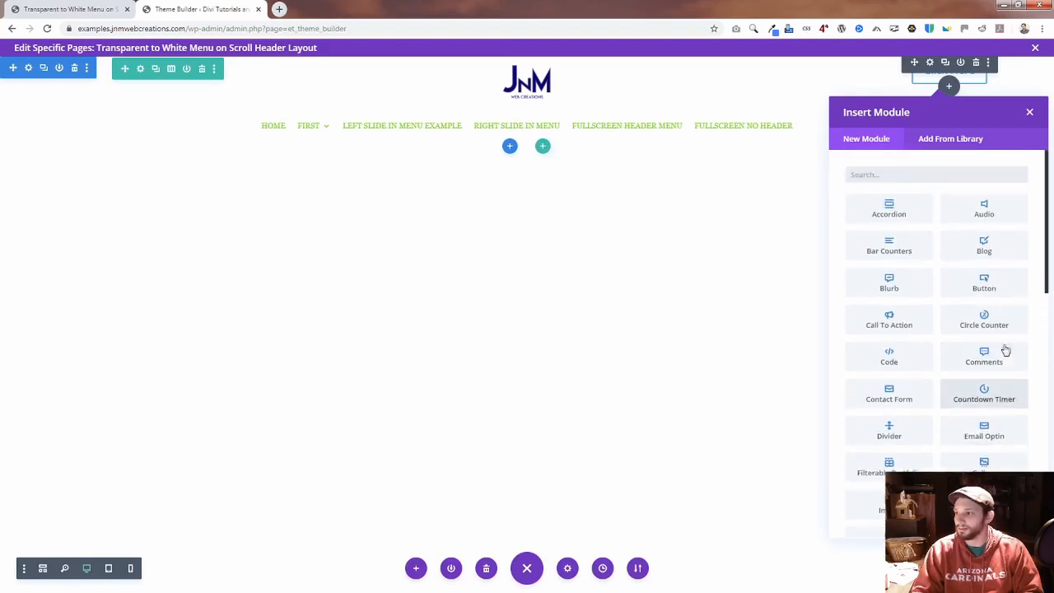
left_click(997, 431)
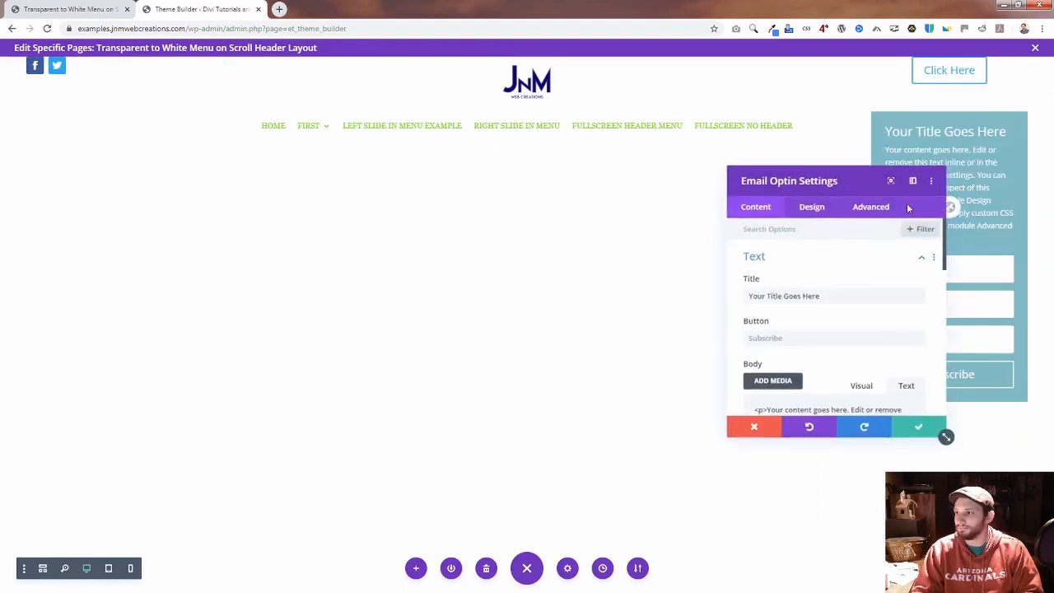
left_click(910, 427)
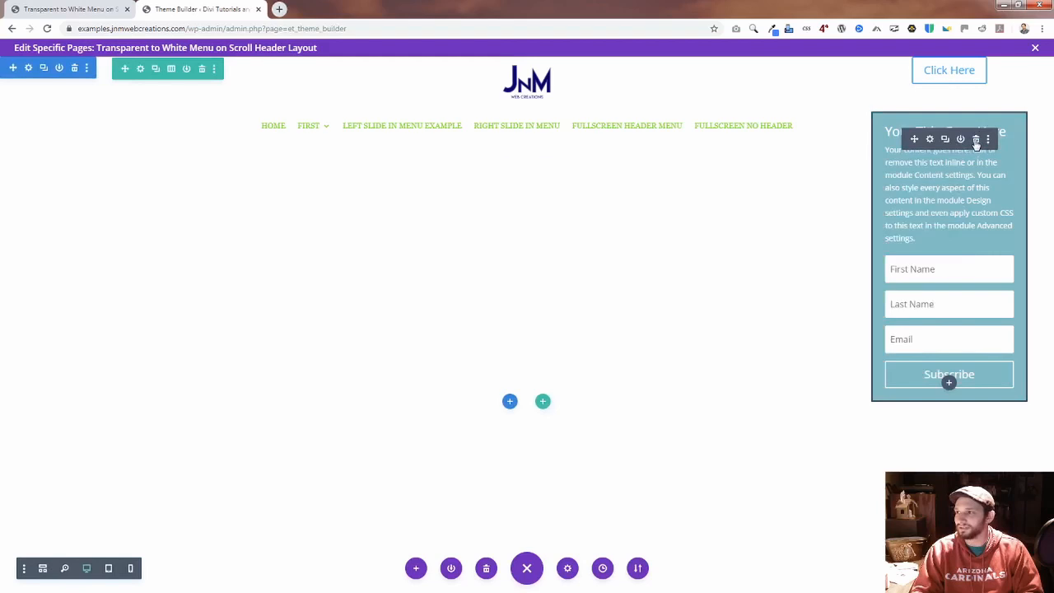
left_click(976, 140)
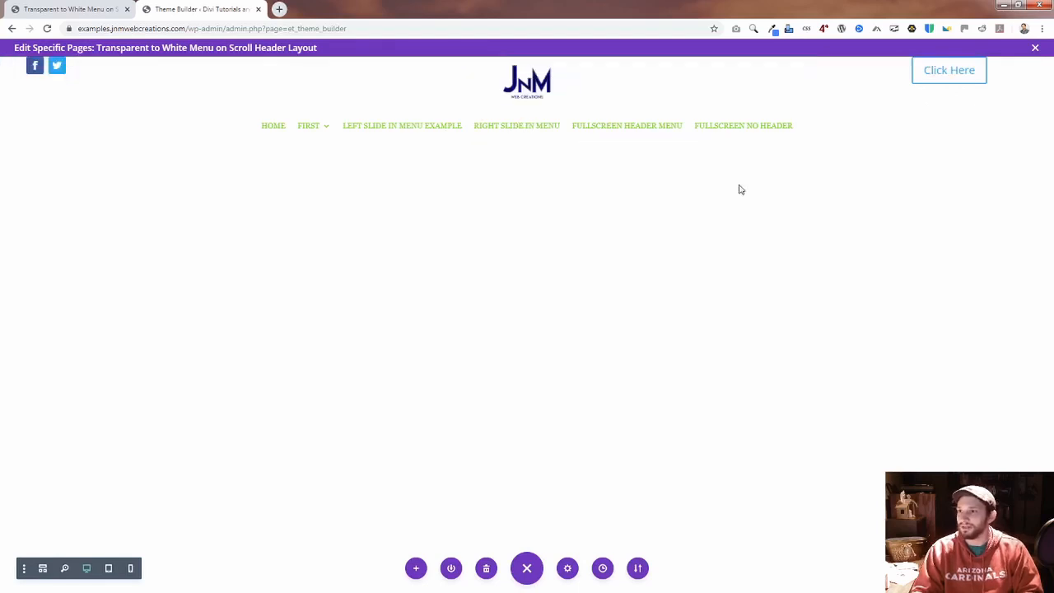
Step: Check the live page's header in both scroll states and return to the header layout in the Theme Builder
left_click(82, 9)
scroll(436, 186, "down", 3)
scroll(440, 198, "up", 3)
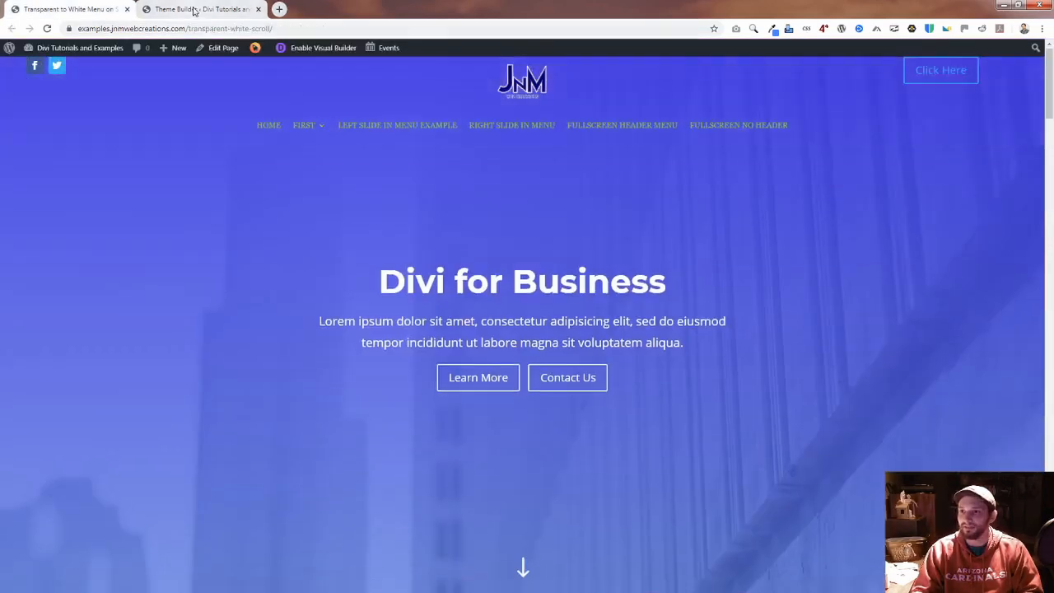
left_click(198, 10)
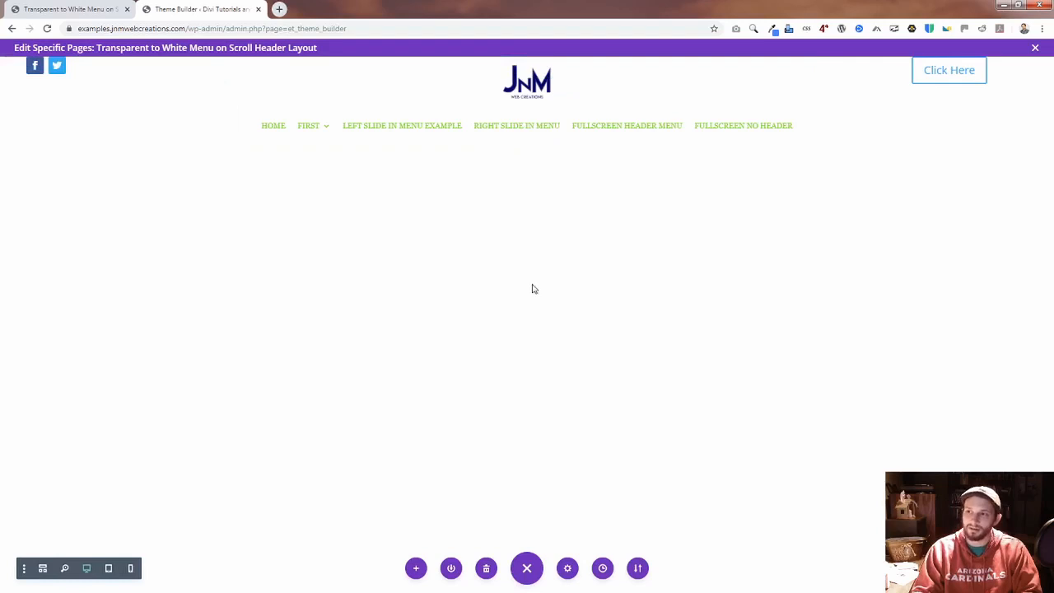
left_click(527, 568)
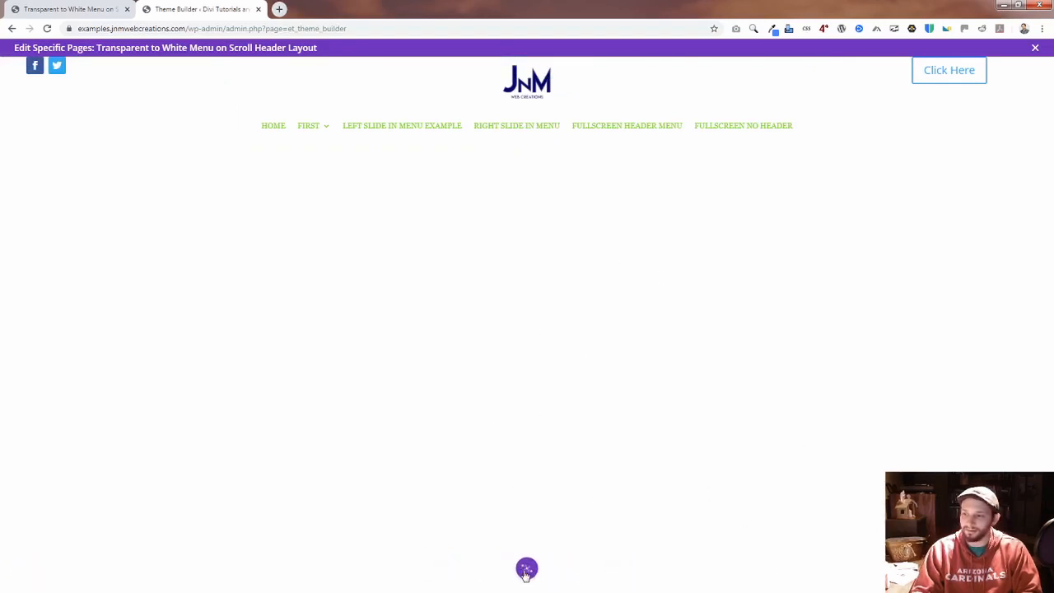
left_click(527, 570)
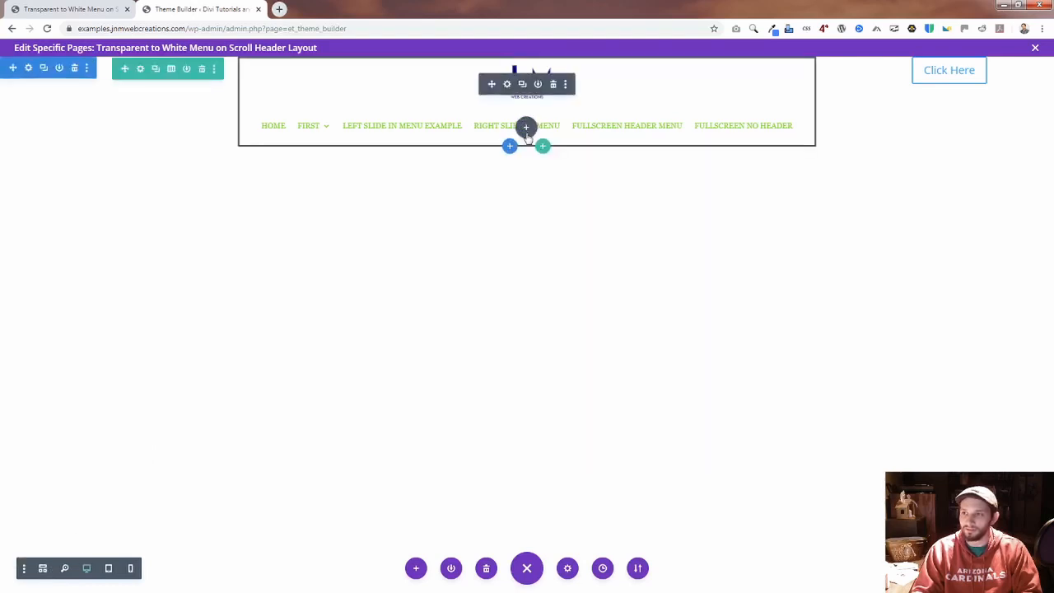
left_click(526, 127)
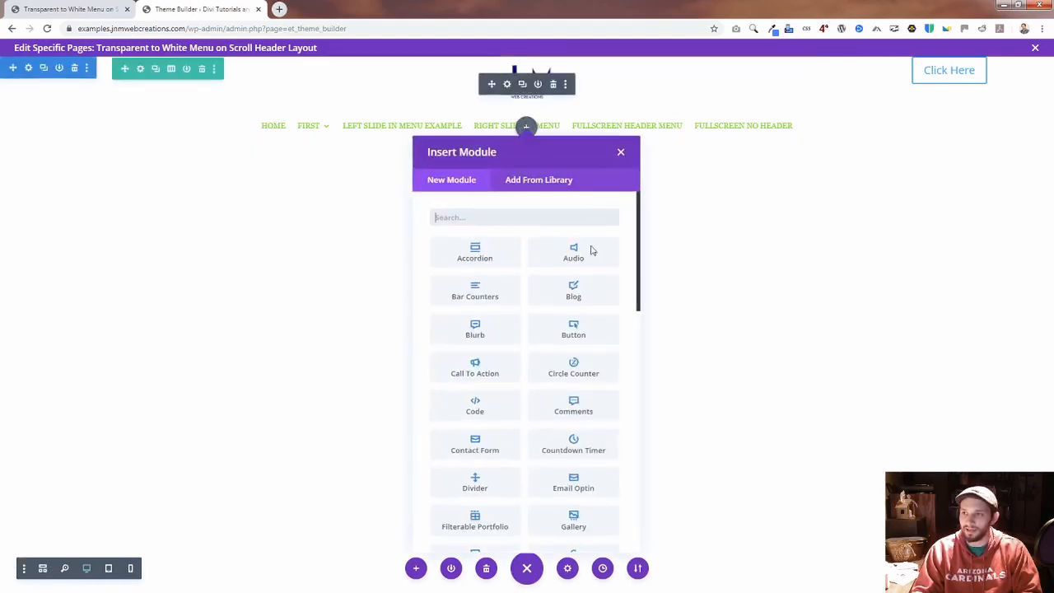
left_click(617, 153)
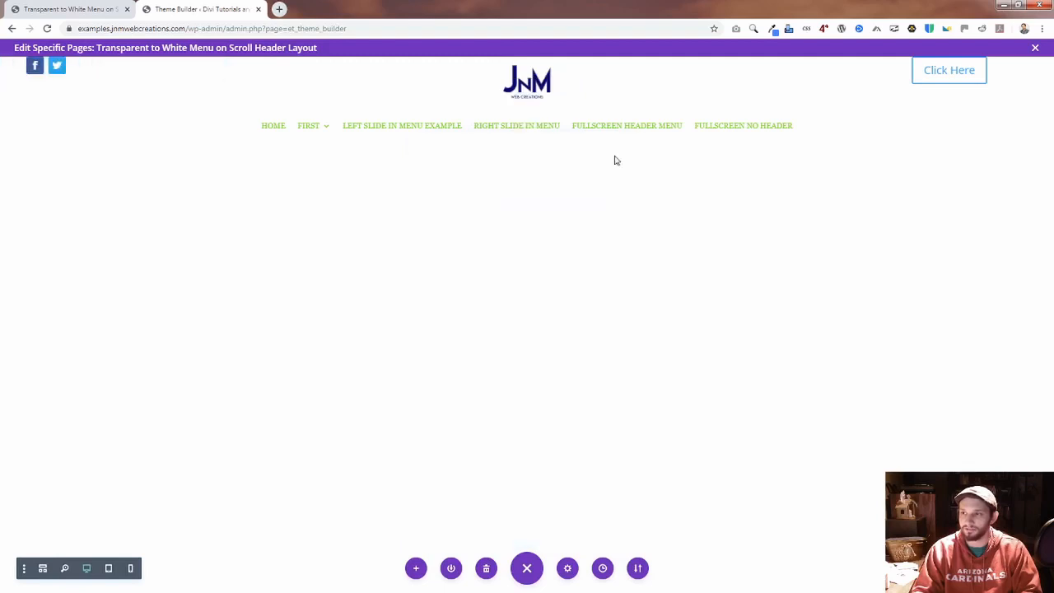
left_click(526, 126)
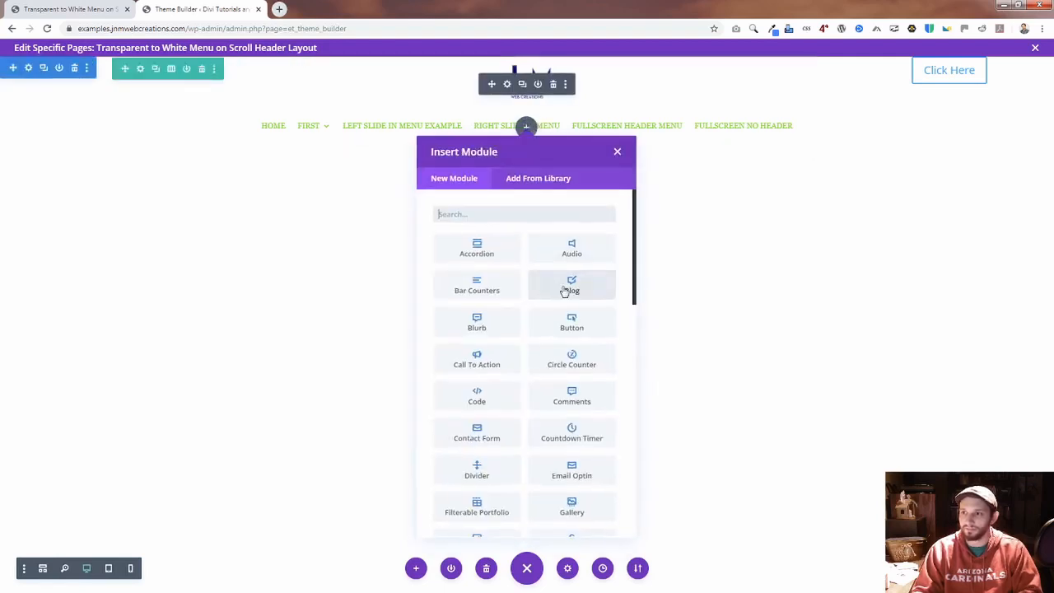
type("code")
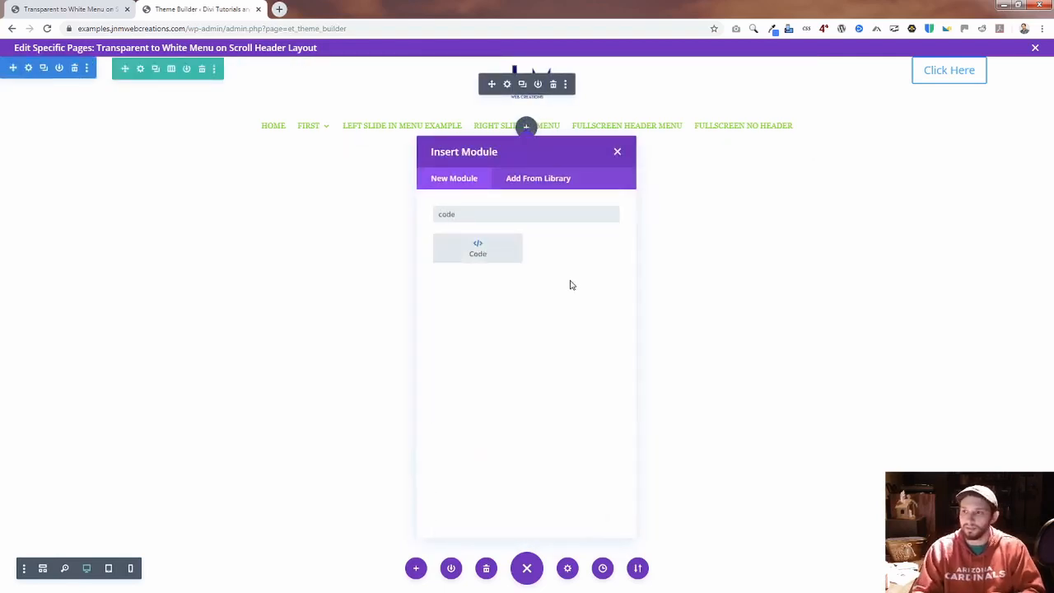
left_click(618, 153)
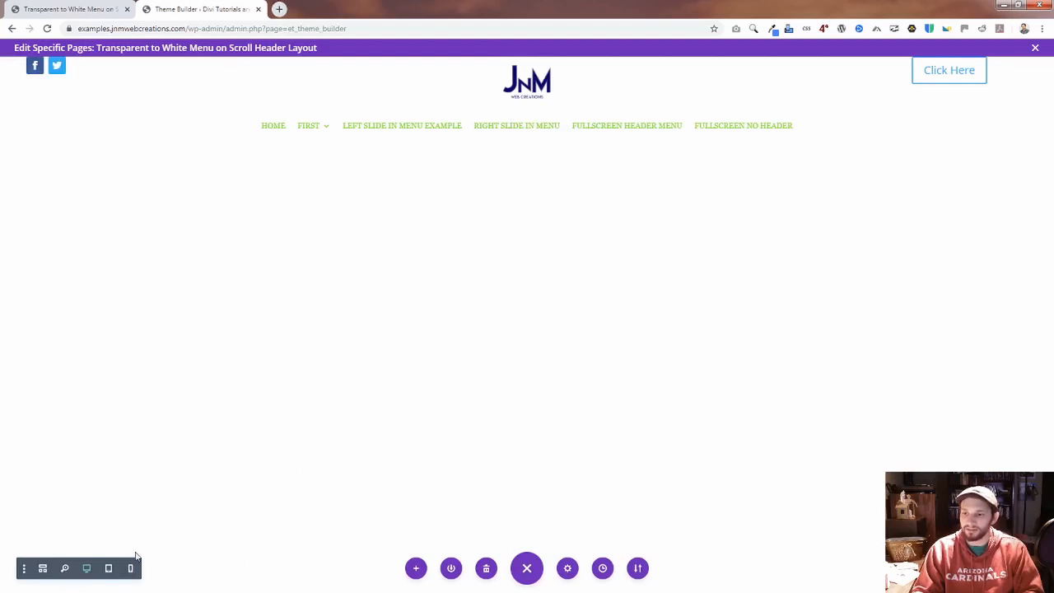
Step: Switch the header layout to wireframe view, open the settings of the Code module below the menu, and review its CSS and scroll script
left_click(44, 569)
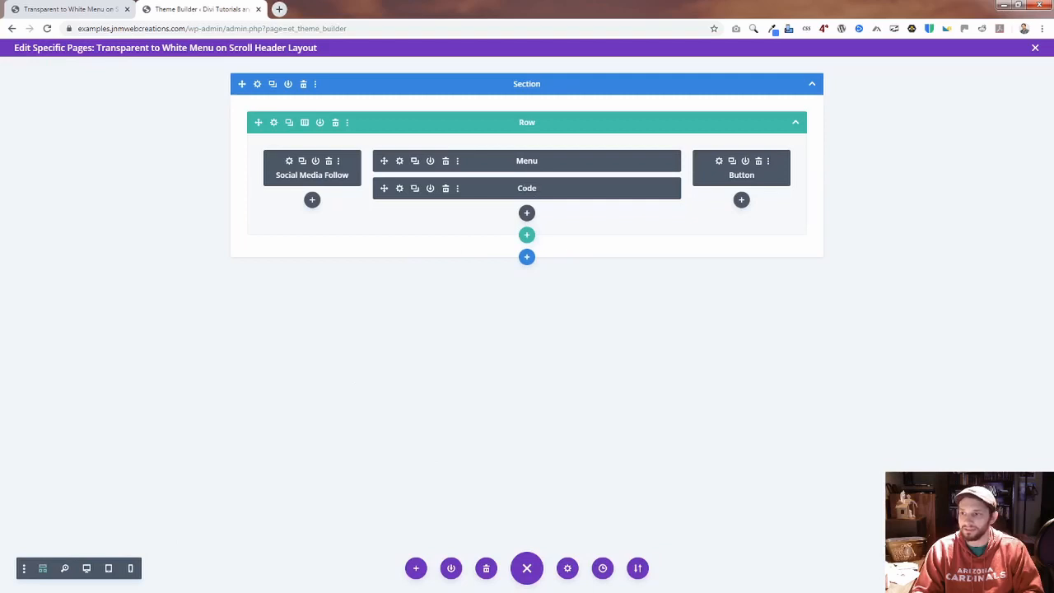
left_click(401, 192)
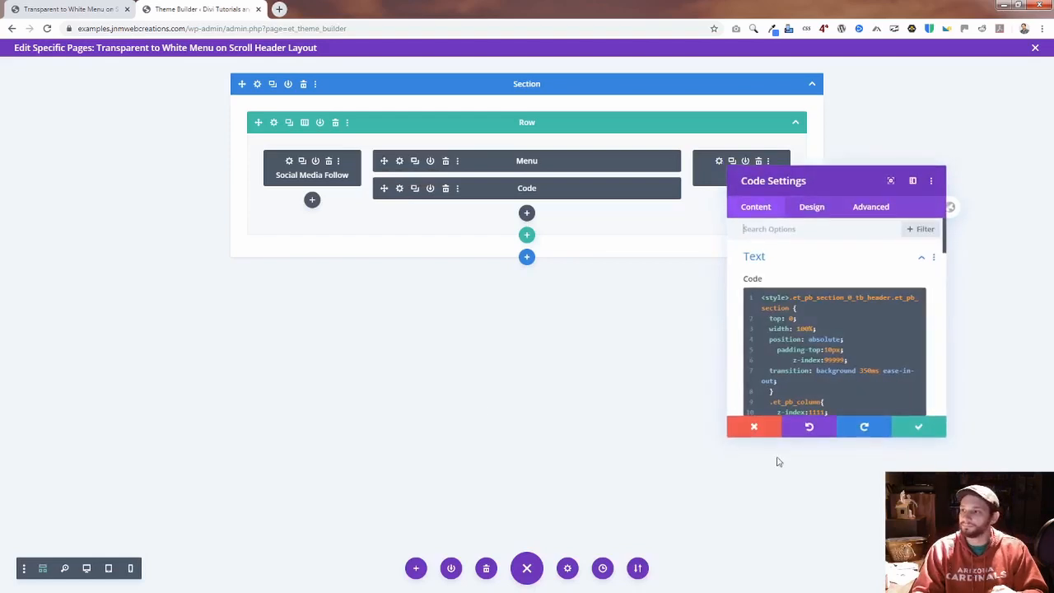
scroll(820, 352, "down", 5)
scroll(820, 352, "down", 10)
scroll(815, 346, "up", 3)
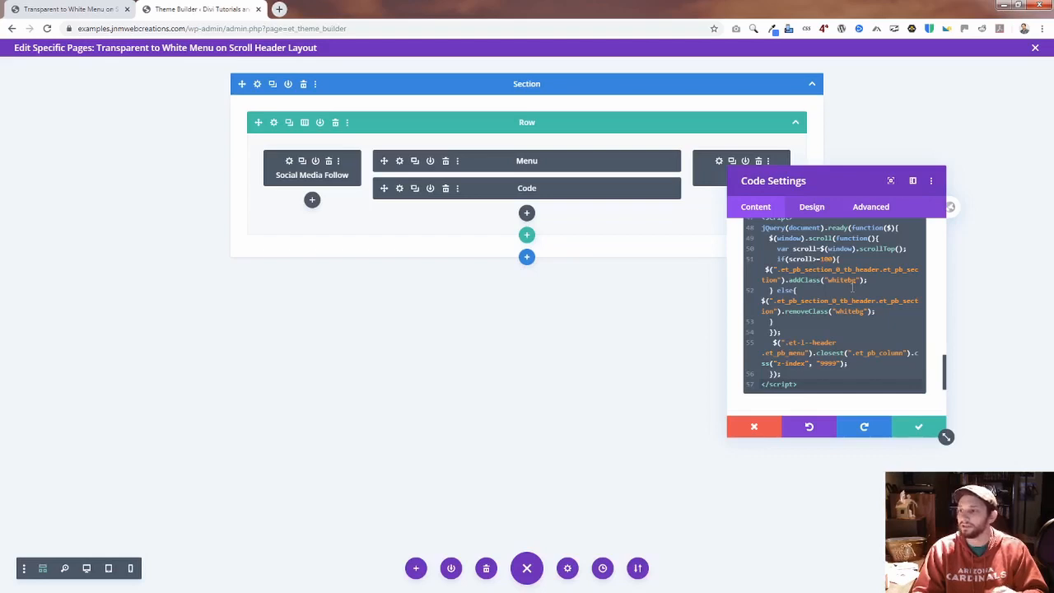
scroll(853, 288, "up", 15)
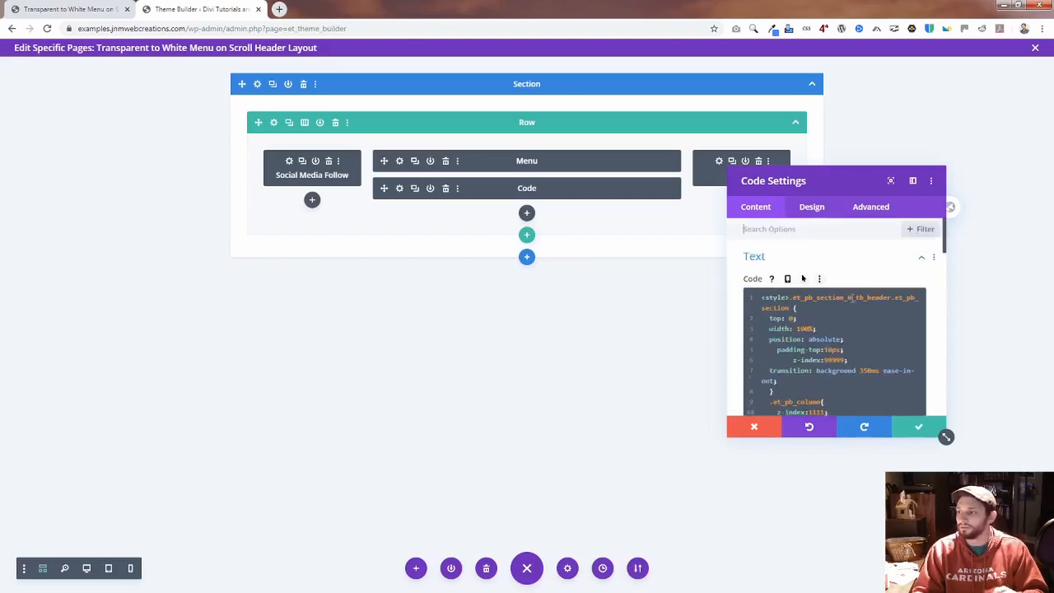
scroll(803, 278, "down", 3)
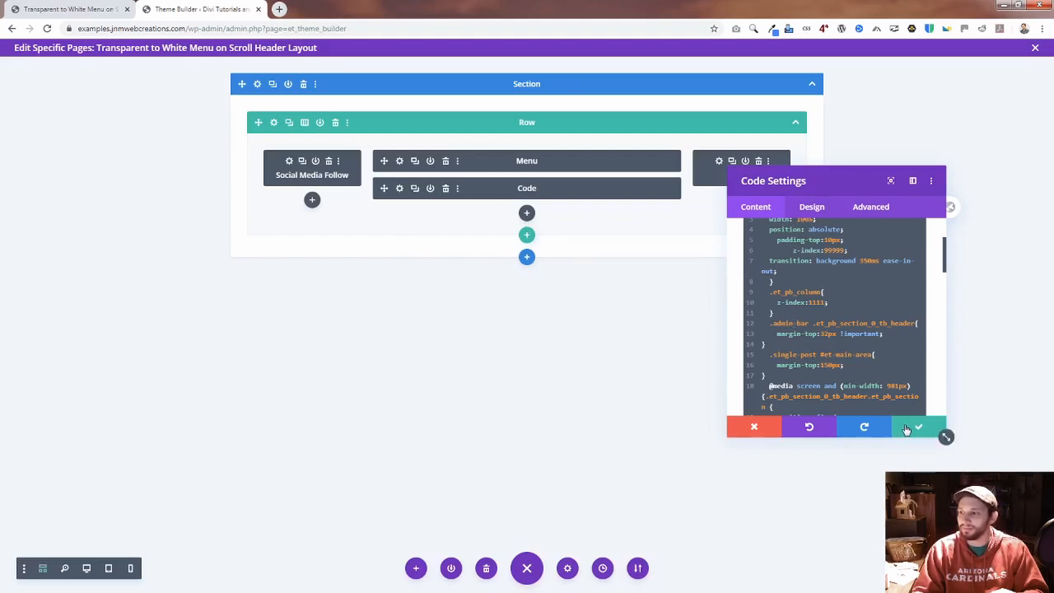
Step: Switch the header layout to desktop view and review the margin and positioning rules in the Code module's CSS
left_click(87, 568)
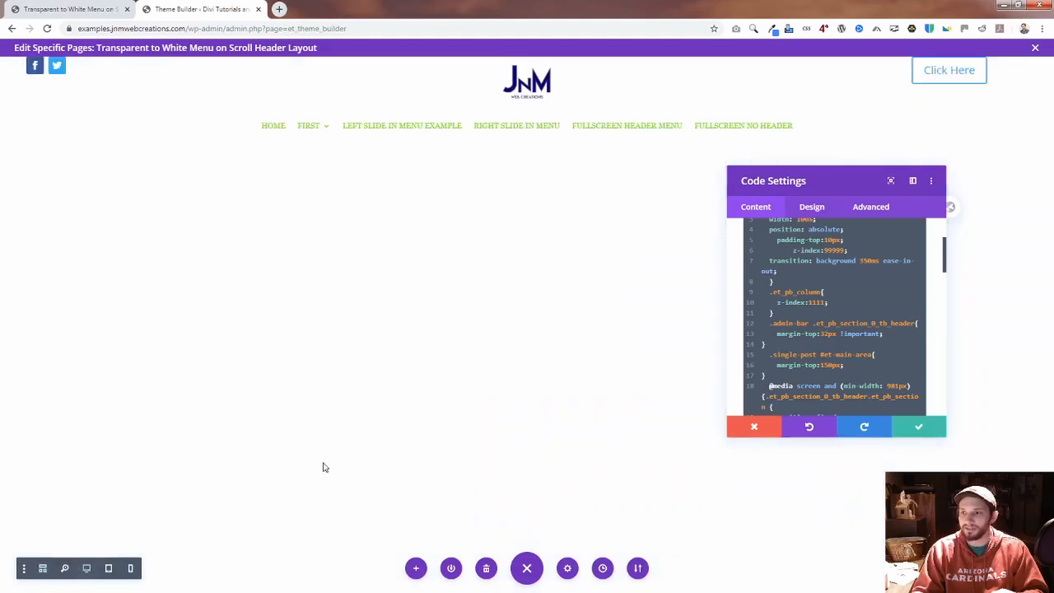
scroll(944, 435, "down", 5)
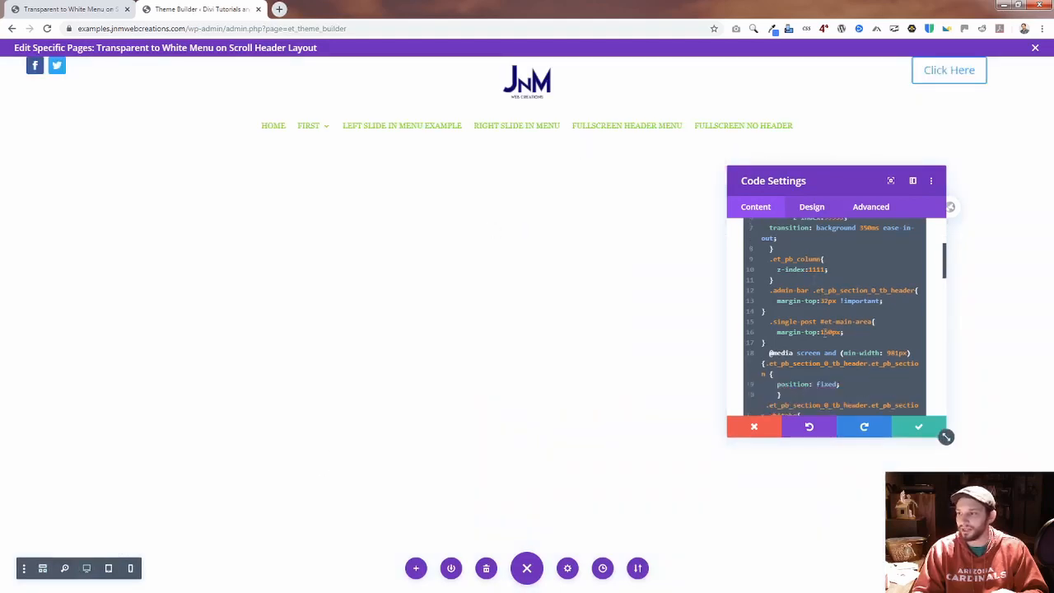
scroll(944, 436, "up", 8)
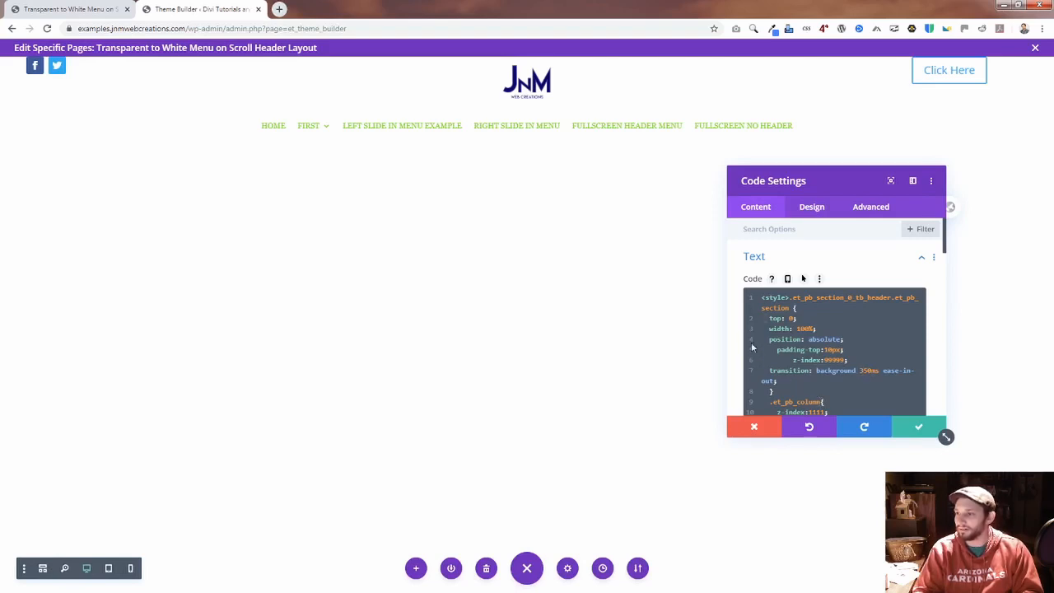
Step: Examine the section's background transition and the menu link color transition in the Code module, selecting the link transition's 350ms duration
left_click_drag(769, 371, 786, 382)
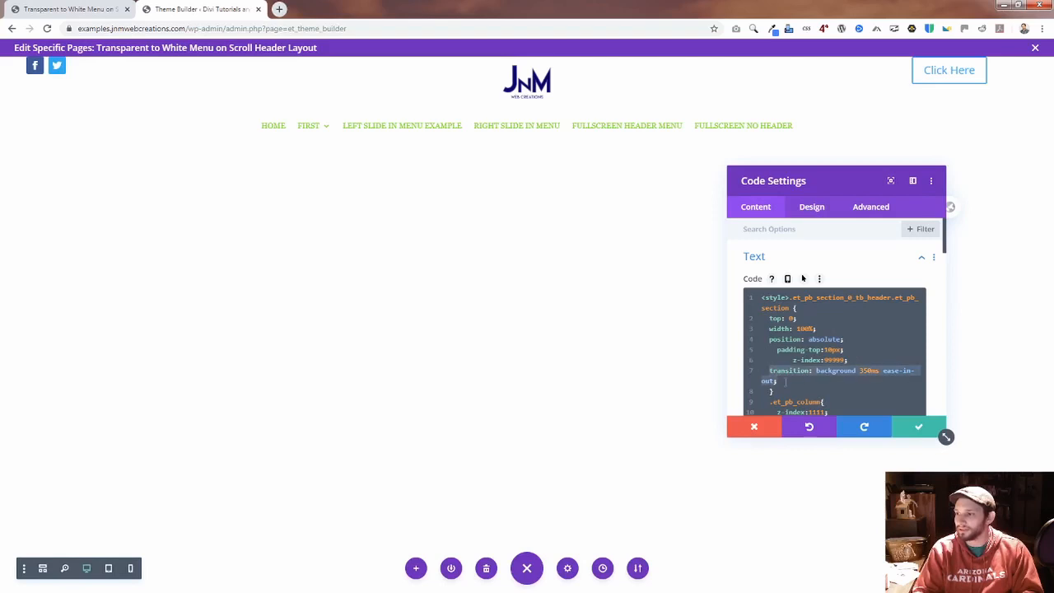
scroll(854, 375, "down", 5)
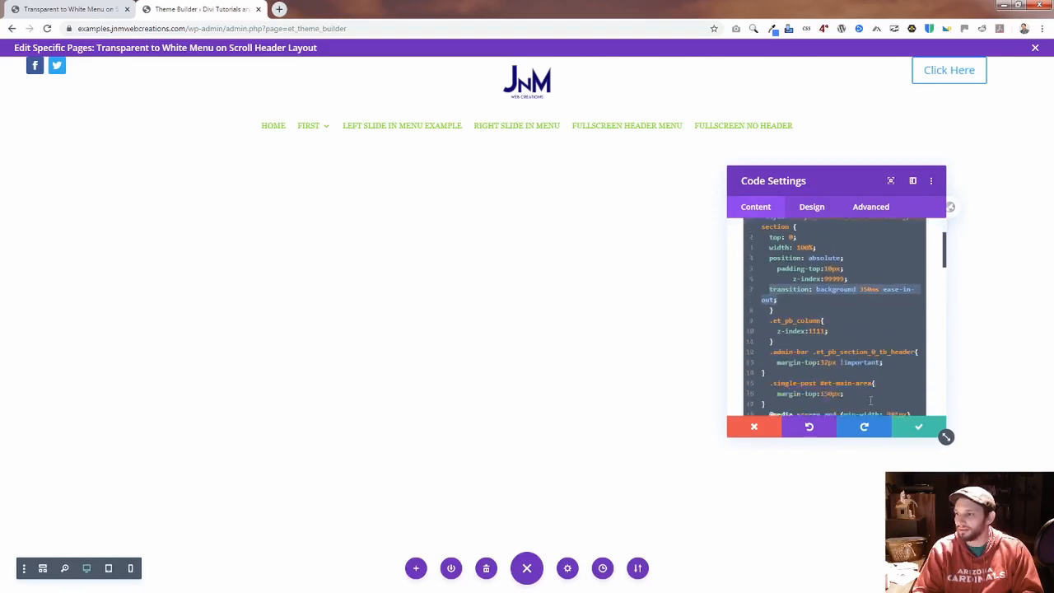
scroll(866, 400, "down", 5)
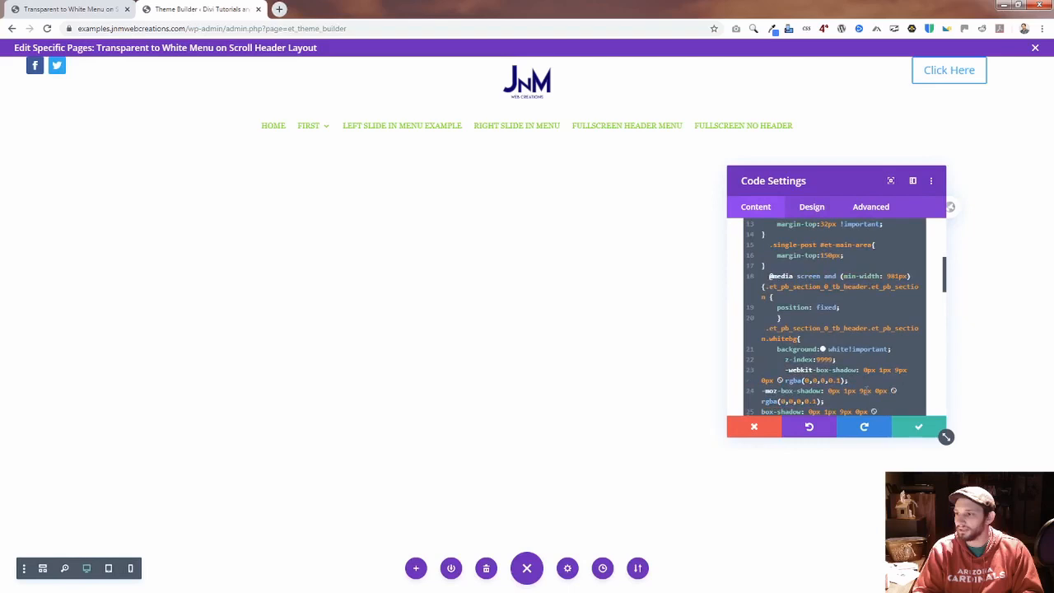
scroll(866, 381, "down", 3)
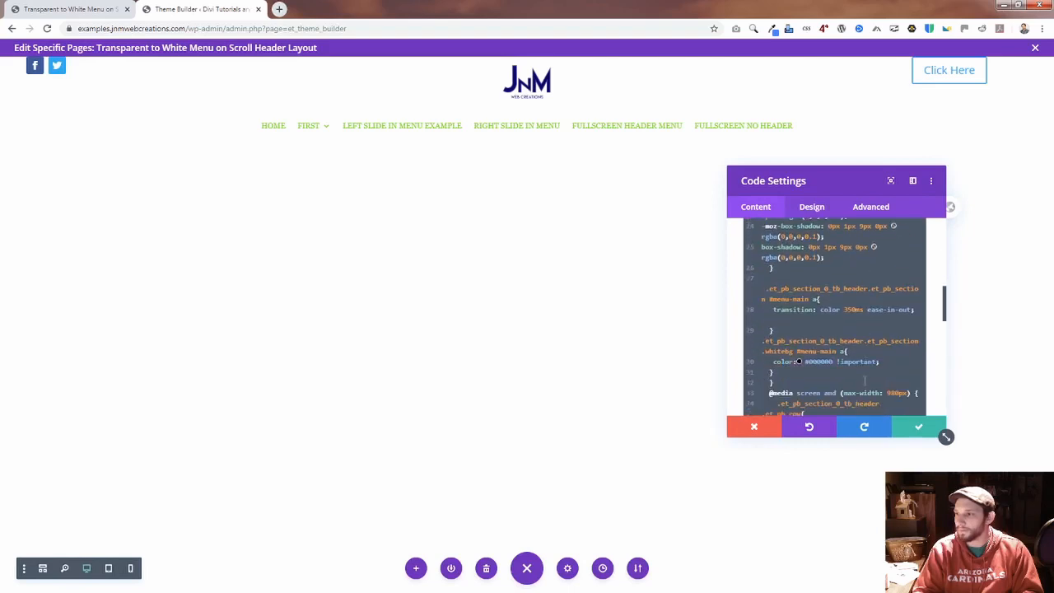
left_click_drag(773, 310, 913, 312)
left_click(861, 310)
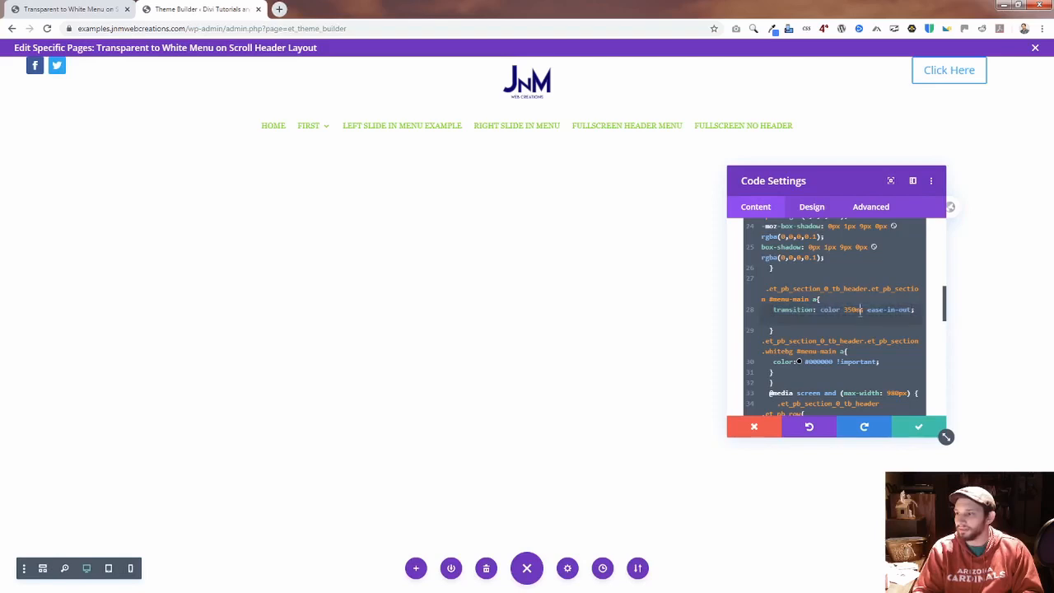
left_click_drag(863, 310, 843, 310)
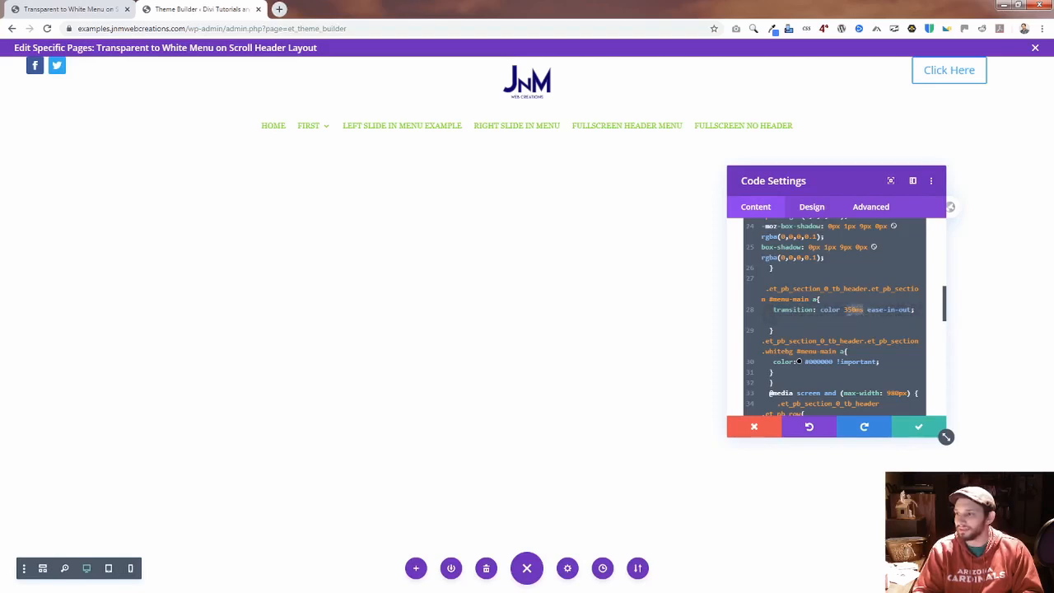
scroll(836, 318, "up", 5)
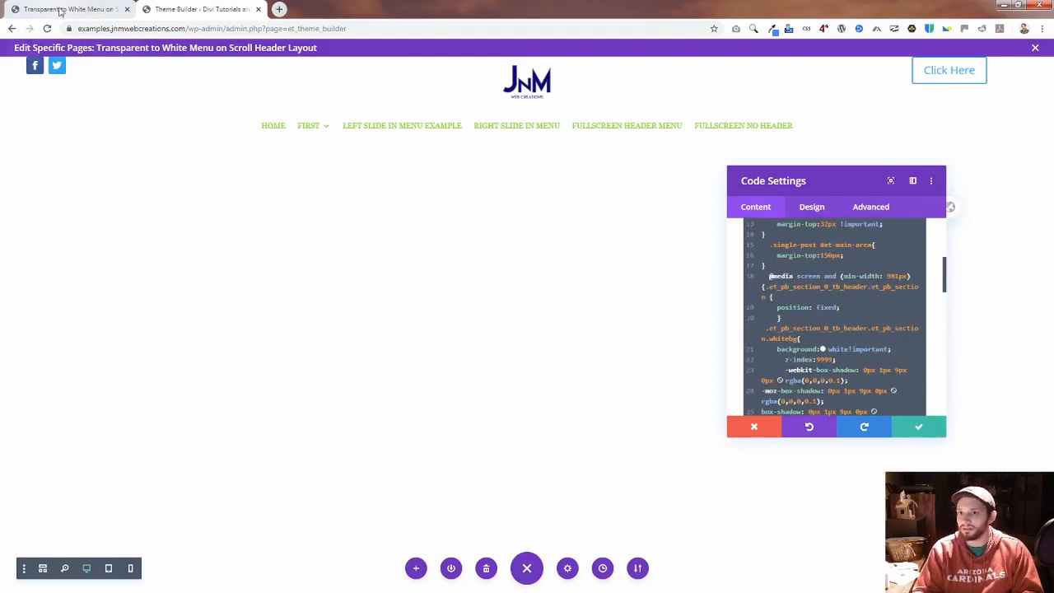
Step: Check the header's transition between its transparent and white scroll states on the live page, and return to the Theme Builder
left_click(57, 6)
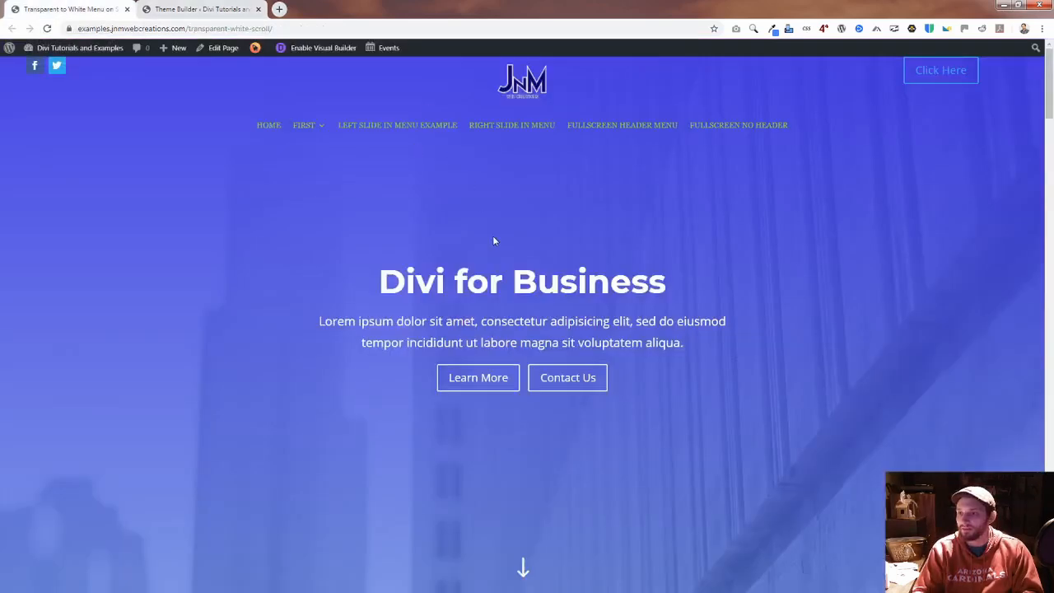
scroll(492, 236, "down", 2)
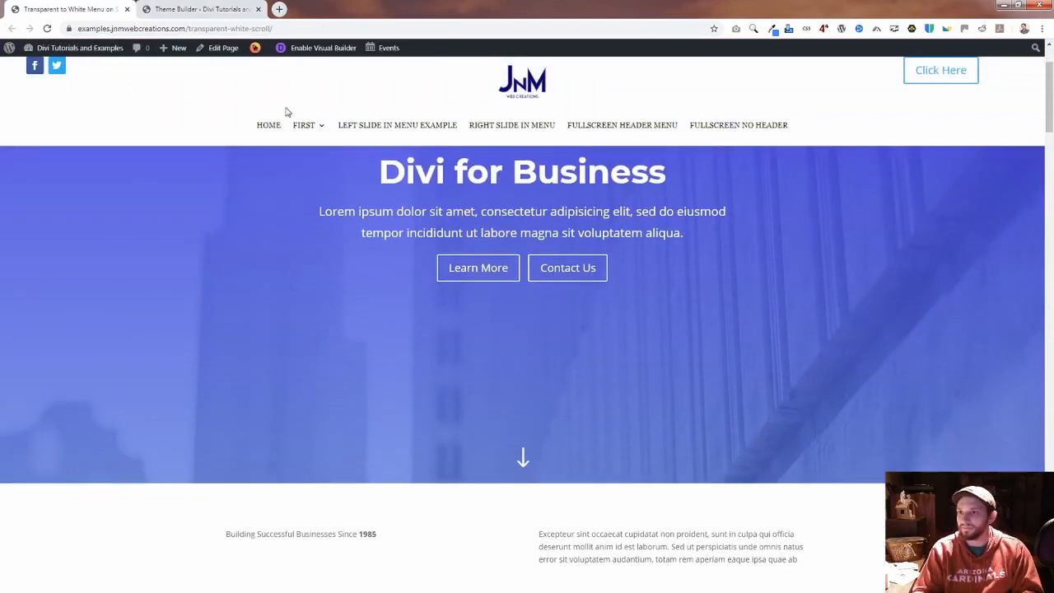
scroll(338, 216, "up", 2)
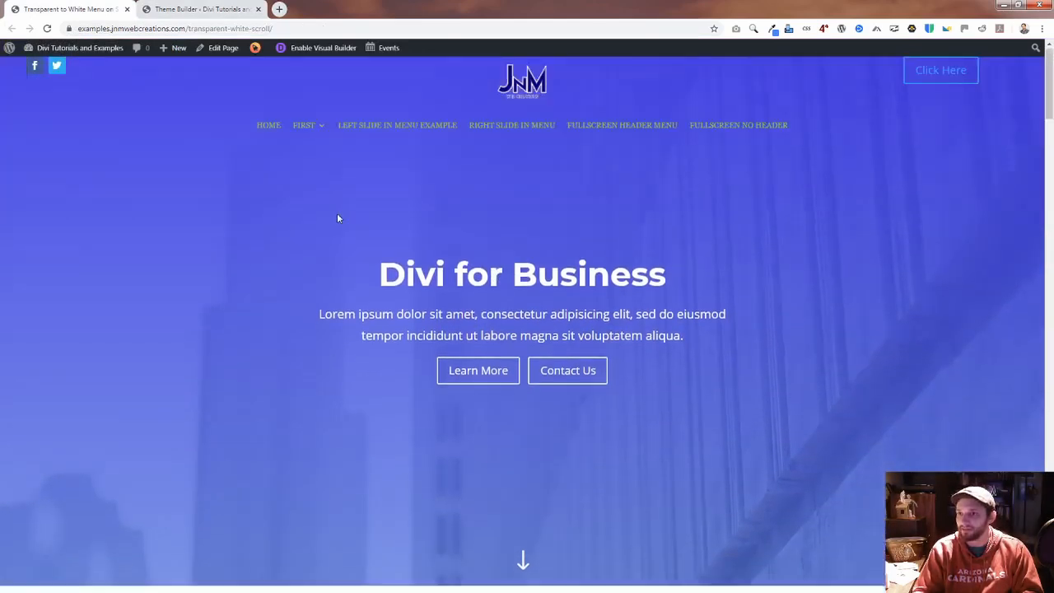
scroll(338, 218, "down", 2)
scroll(334, 213, "up", 2)
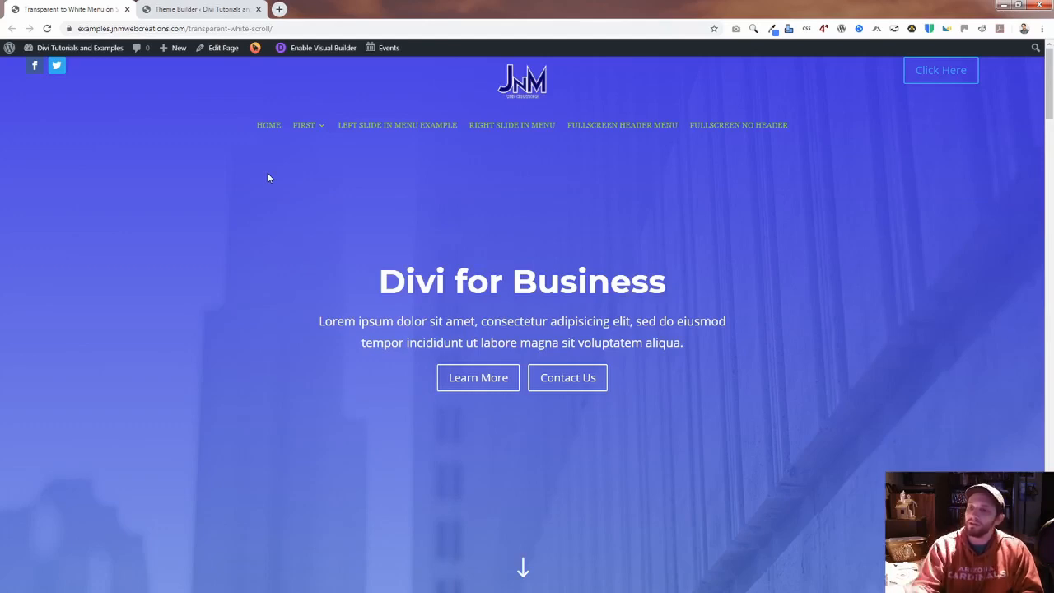
left_click(184, 9)
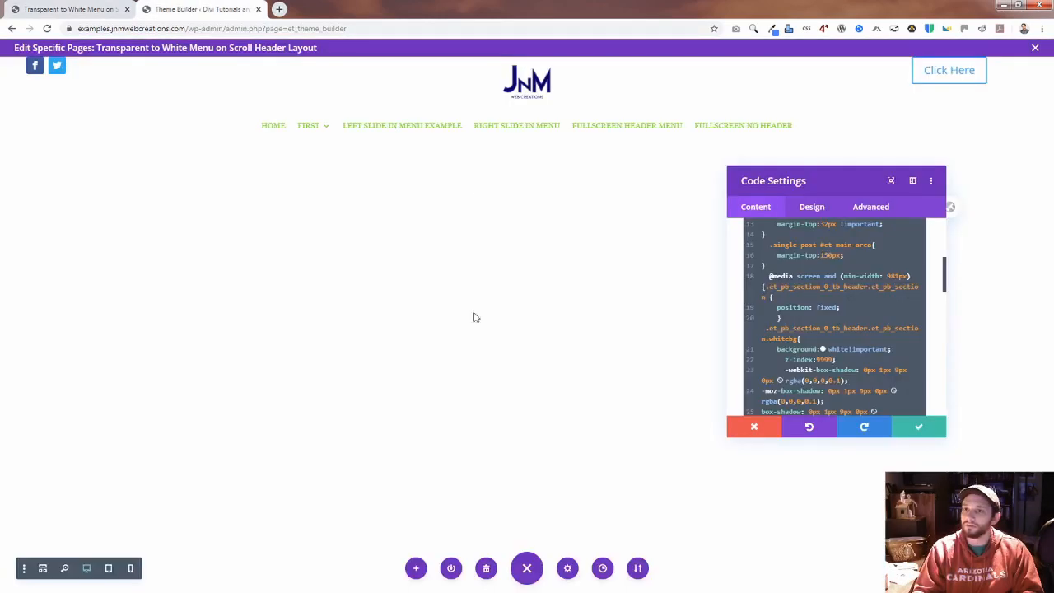
Step: Review the menu link color transition in the Code module, recheck the scrolled header on the live page, and return to the Theme Builder
scroll(857, 330, "down", 3)
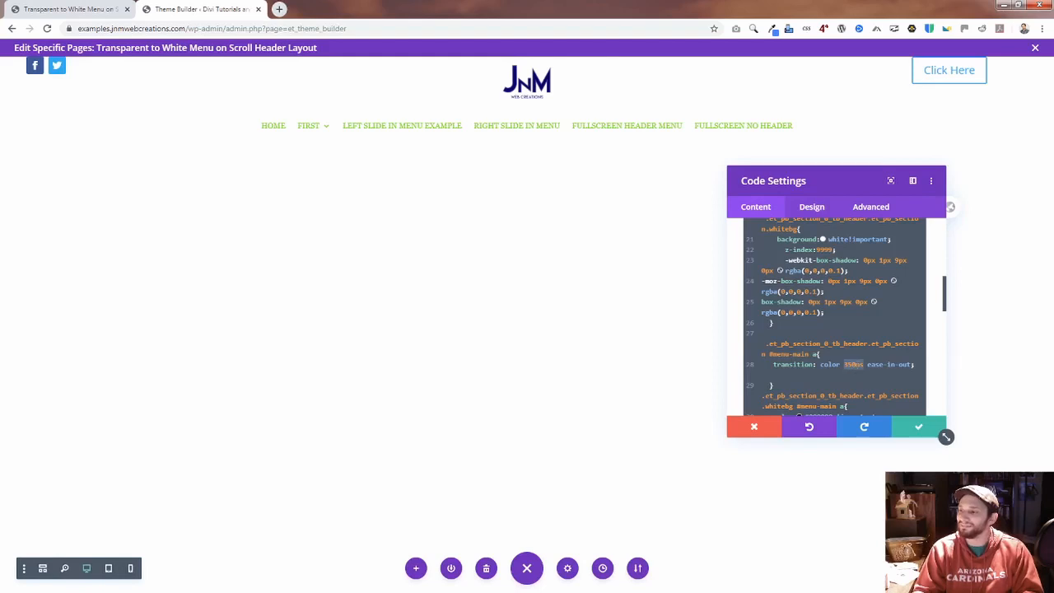
left_click(70, 9)
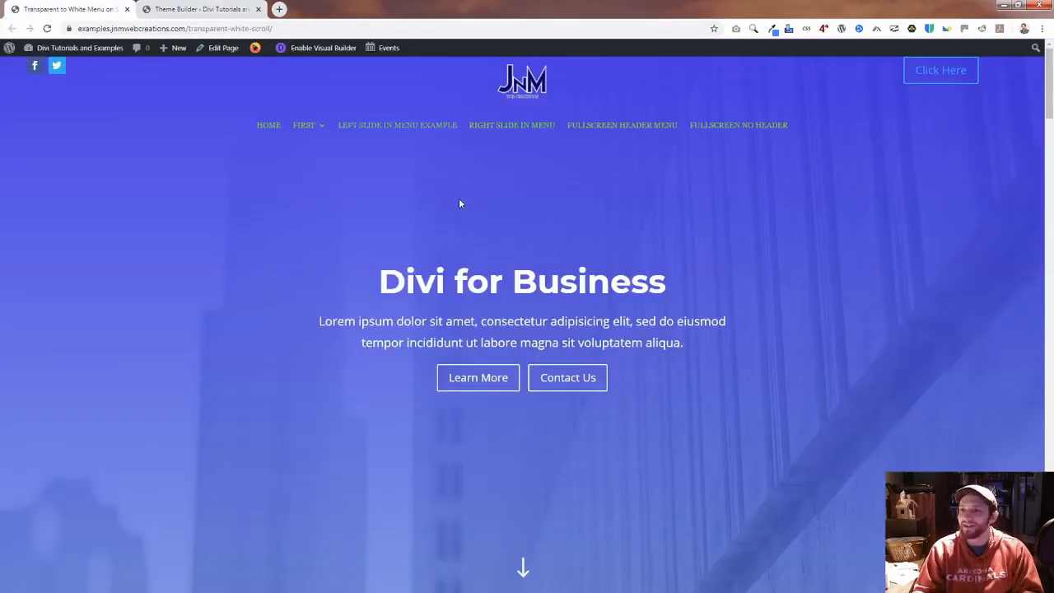
scroll(461, 201, "down", 3)
left_click(198, 9)
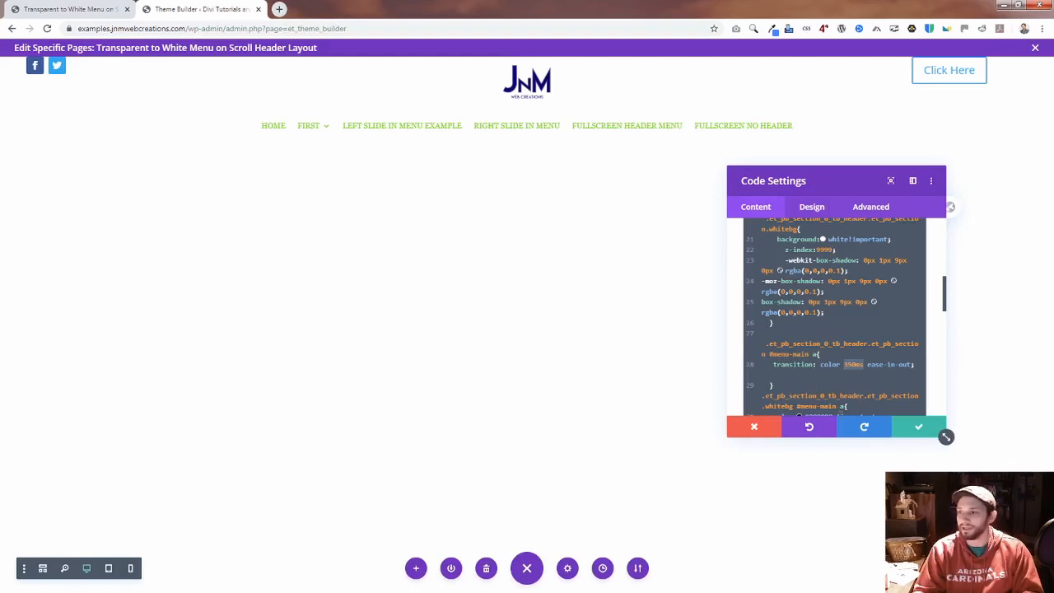
Step: Compare the section's background transition with the menu link color transition in the Code module's CSS
scroll(799, 350, "up", 5)
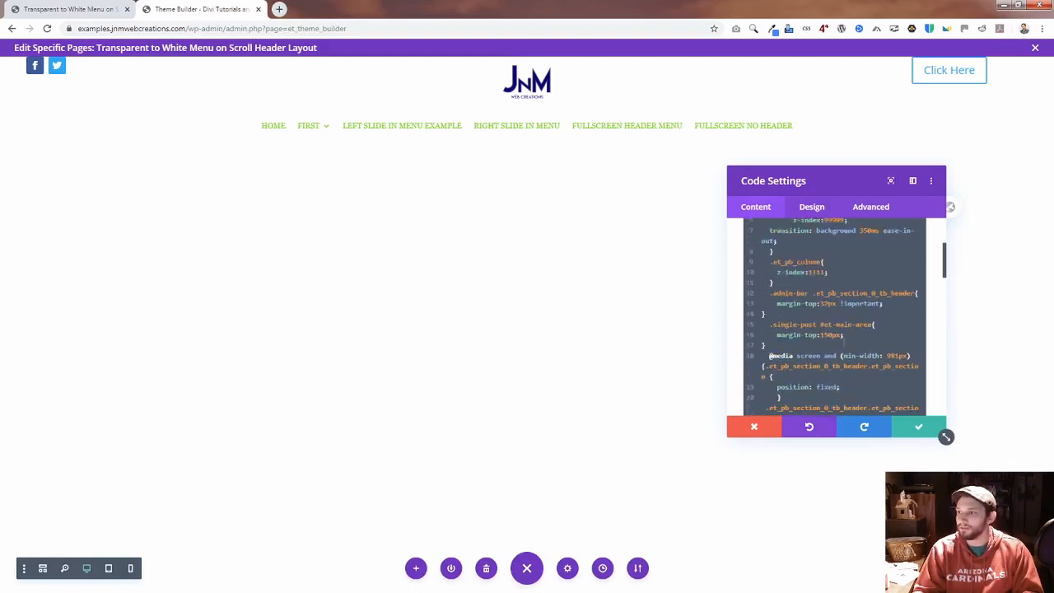
scroll(859, 341, "up", 4)
scroll(865, 345, "down", 8)
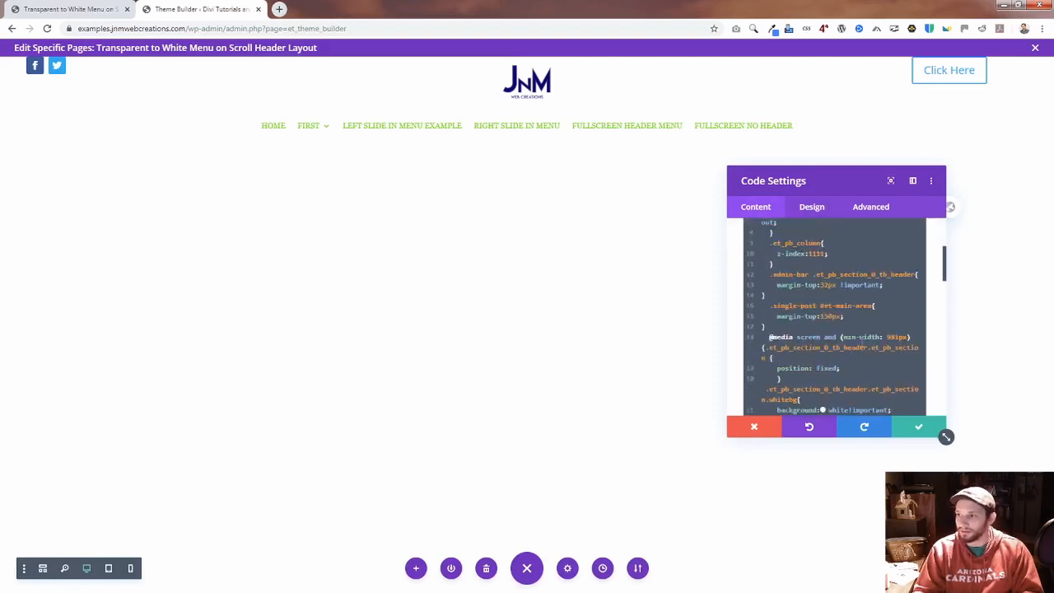
scroll(874, 349, "down", 5)
scroll(864, 329, "up", 2)
scroll(861, 331, "up", 6)
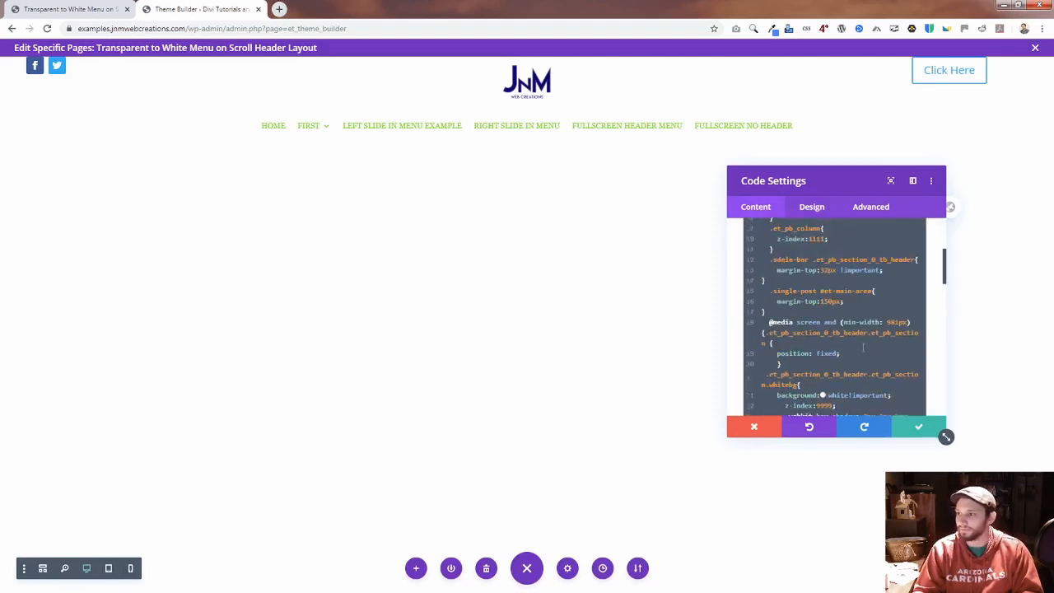
scroll(845, 303, "up", 2)
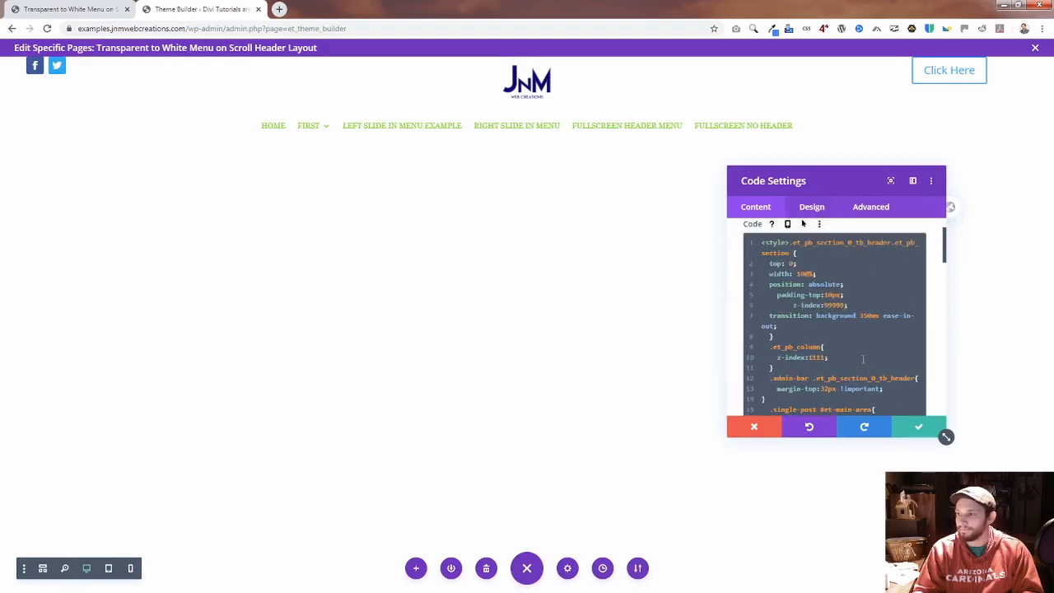
scroll(868, 366, "down", 6)
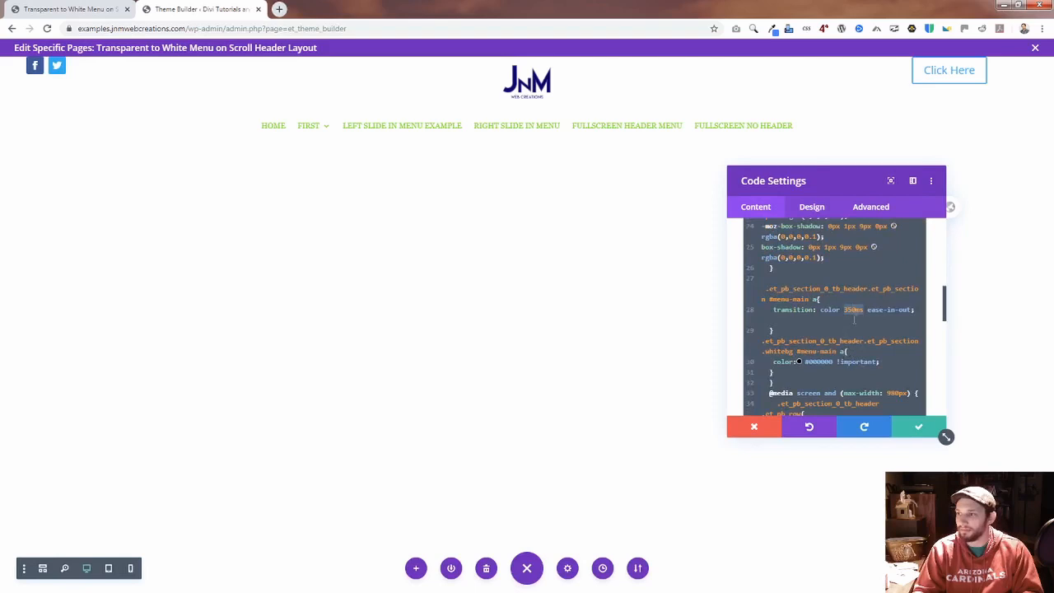
scroll(827, 313, "up", 2)
scroll(831, 314, "up", 3)
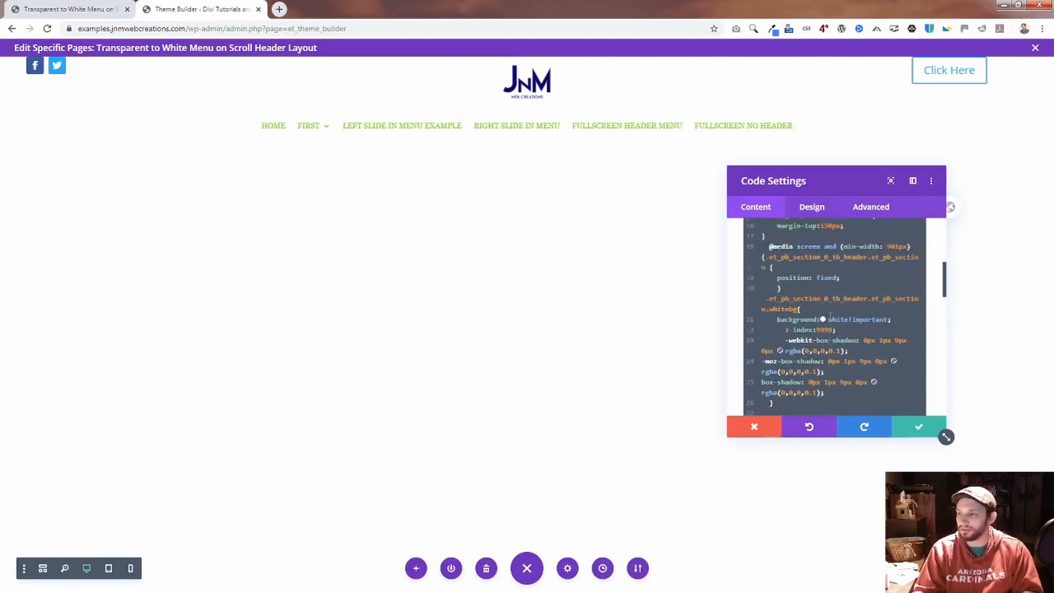
scroll(840, 304, "up", 2)
scroll(803, 223, "up", 2)
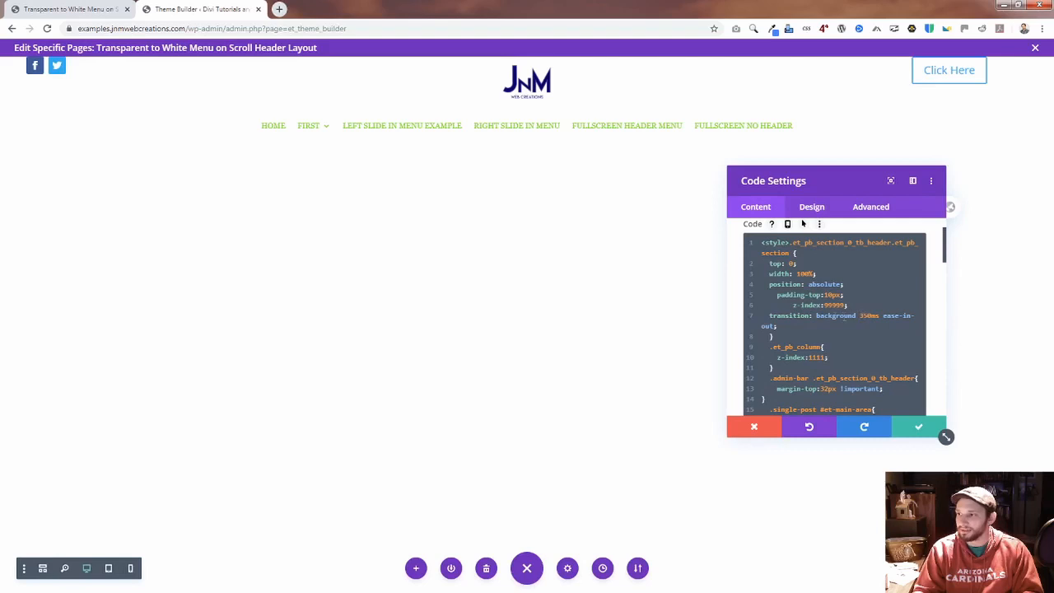
scroll(858, 325, "down", 5)
scroll(869, 367, "down", 3)
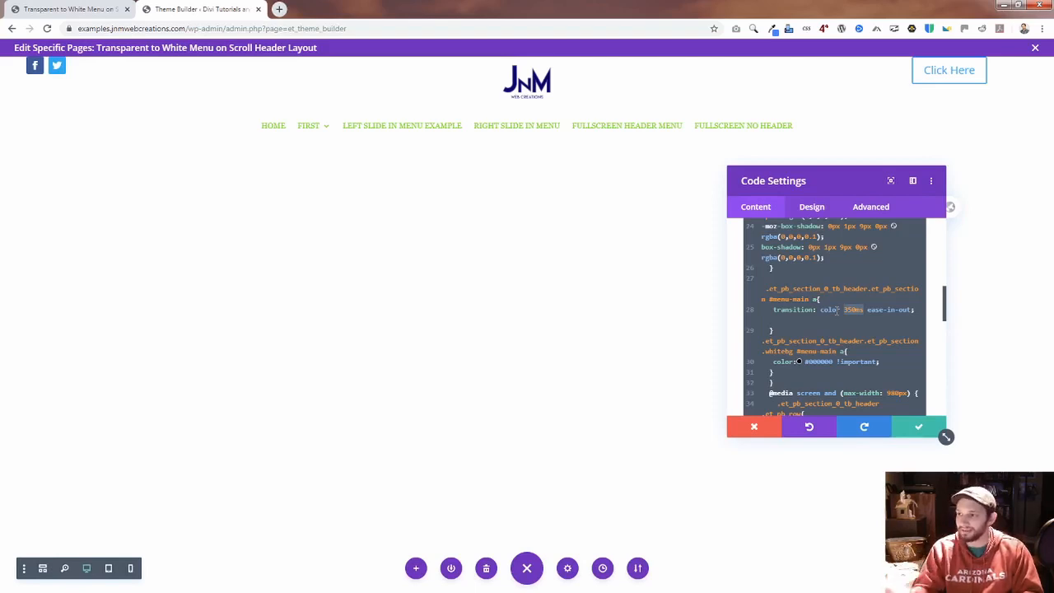
scroll(816, 330, "up", 1)
scroll(812, 340, "up", 10)
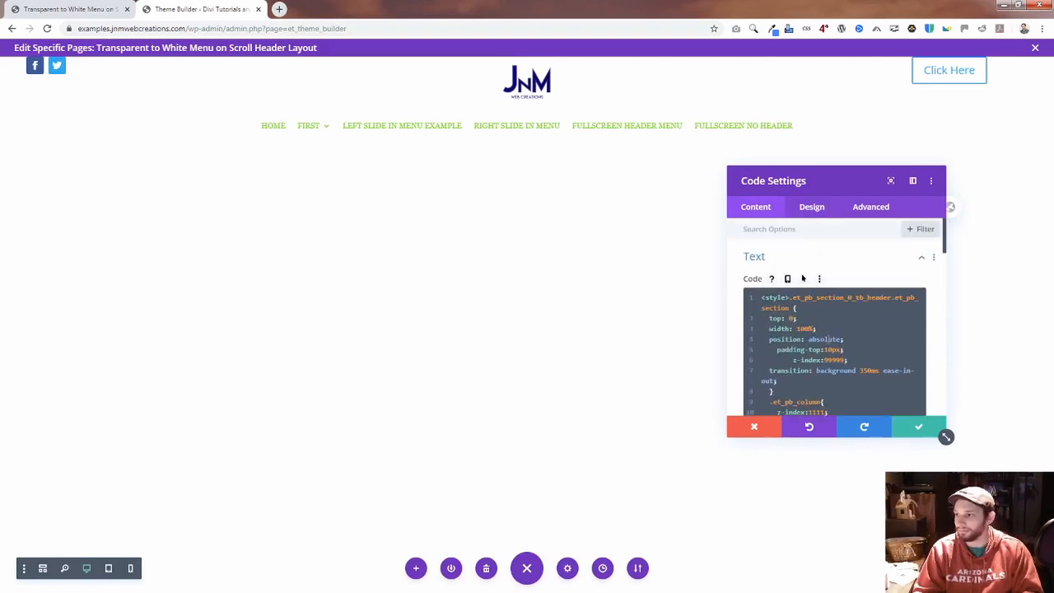
Step: Examine the .single-post #et-main-area rule in the Code module, highlighting the rule and its margin-top value
scroll(881, 357, "down", 1)
scroll(824, 313, "down", 5)
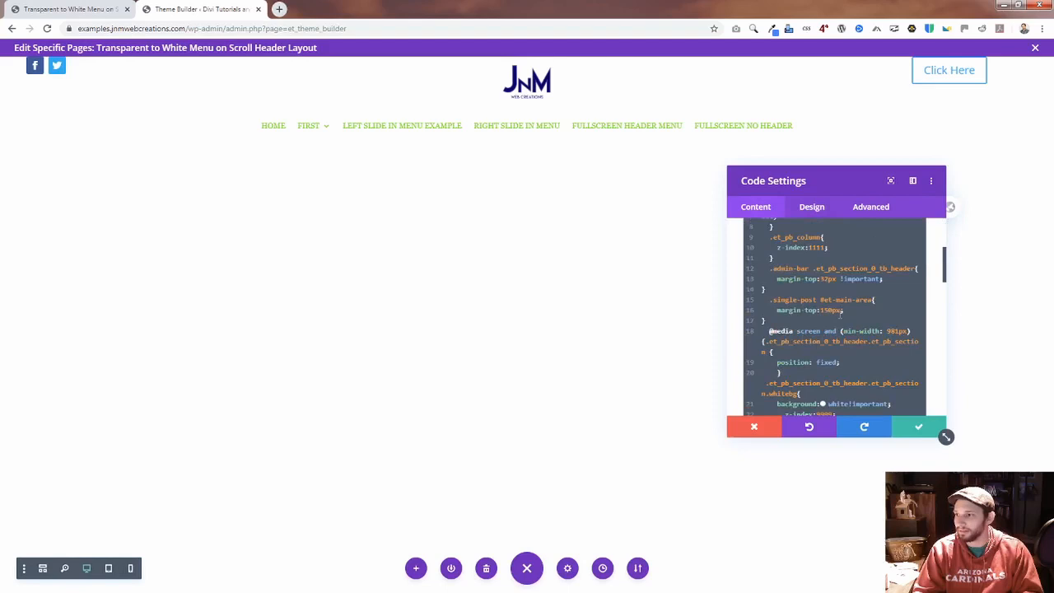
left_click_drag(767, 321, 769, 299)
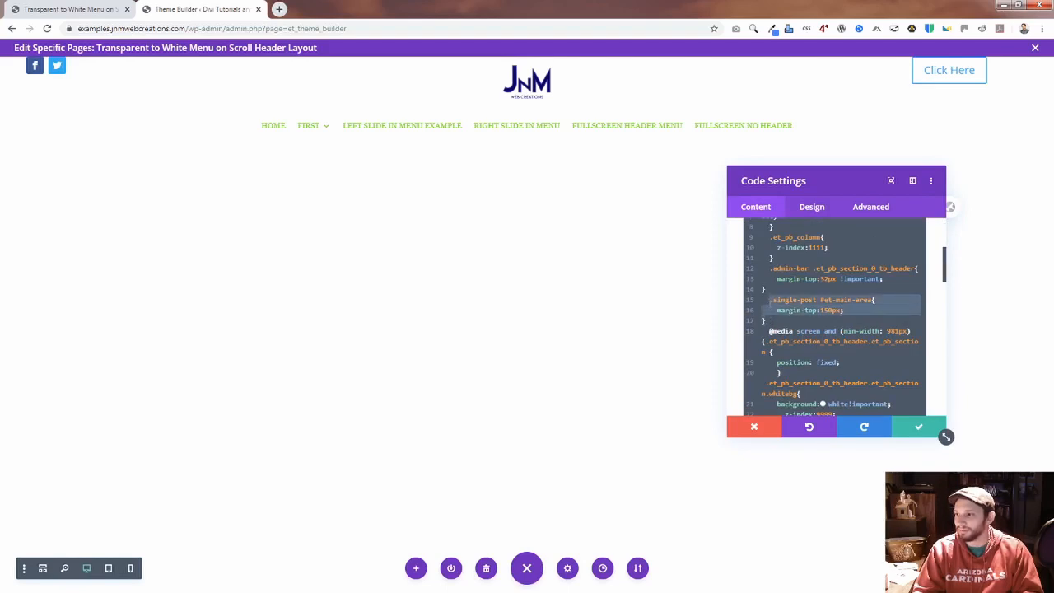
left_click(771, 320)
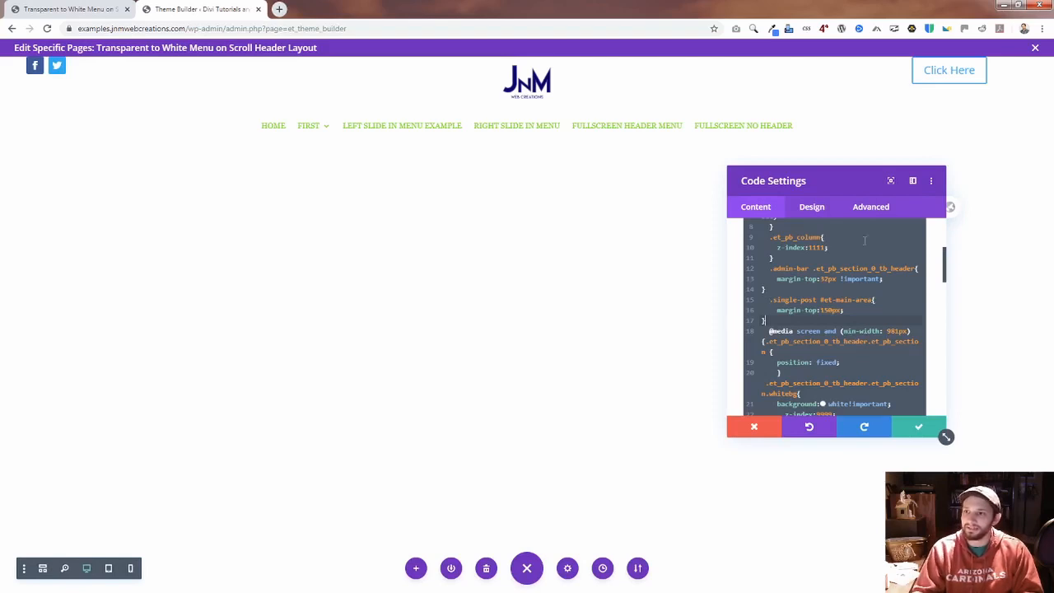
left_click_drag(766, 321, 770, 300)
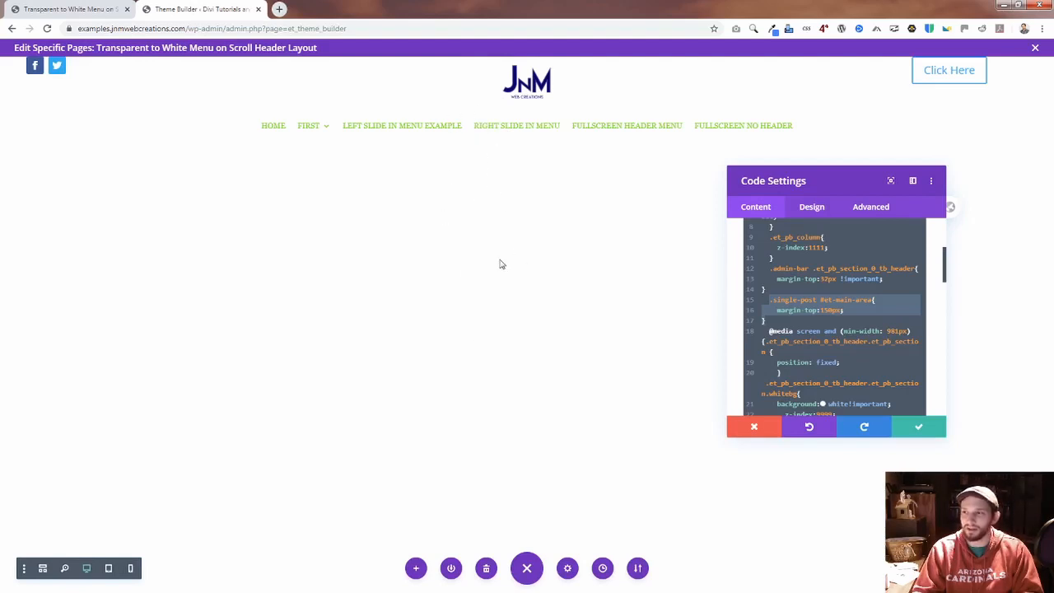
left_click(829, 311)
left_click_drag(836, 310, 822, 311)
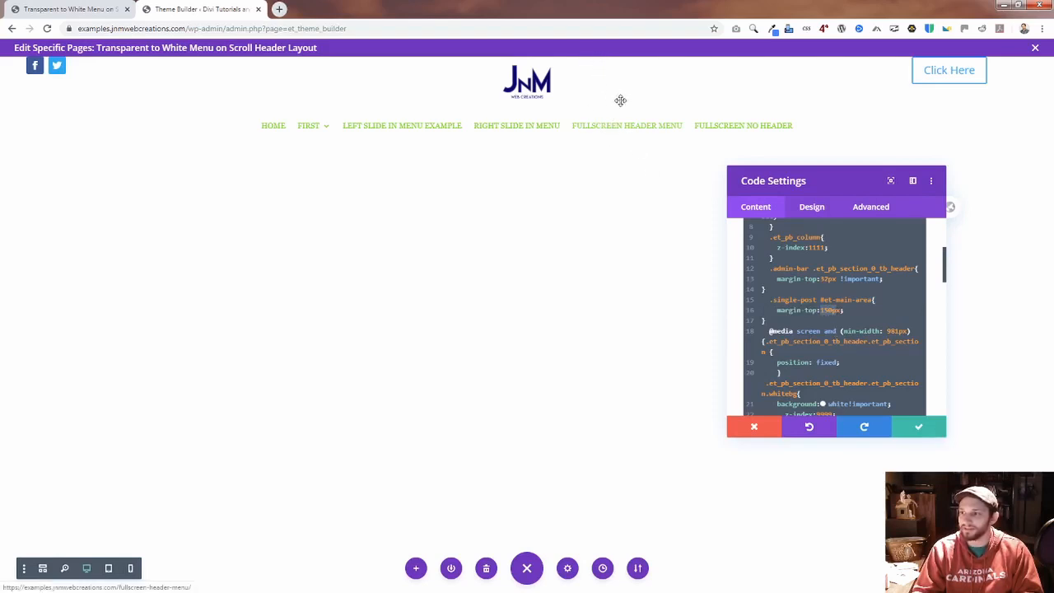
left_click(832, 311)
mouse_move(832, 311)
left_mouse_down()
mouse_move(804, 299)
mouse_move(815, 300)
left_mouse_up()
left_click(856, 300)
left_click(832, 310)
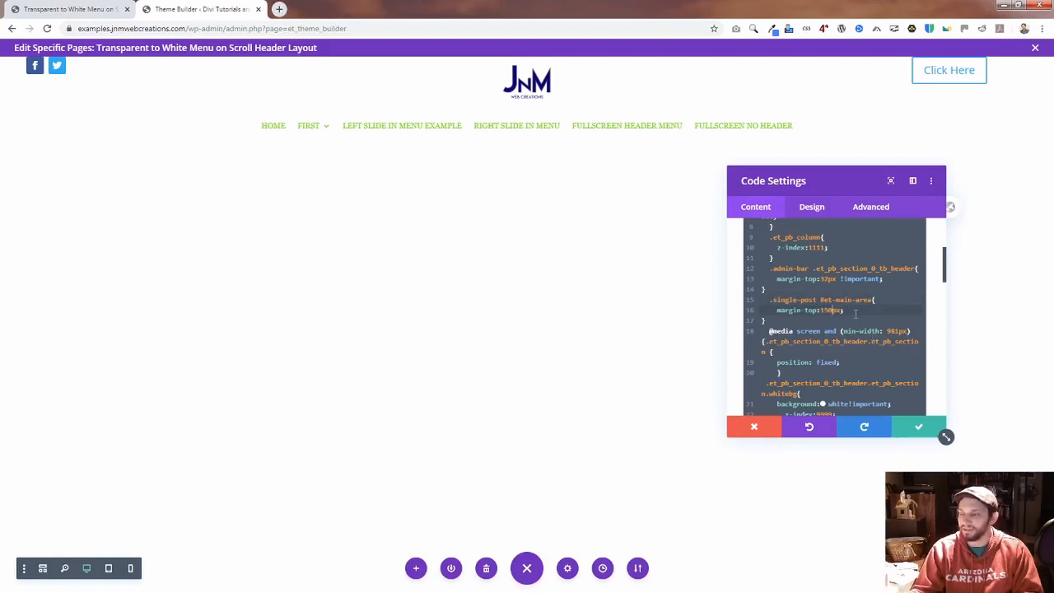
Step: Set the background color to red in the first .whitebg section rule of the Code module's CSS, keeping !important
scroll(856, 314, "down", 2)
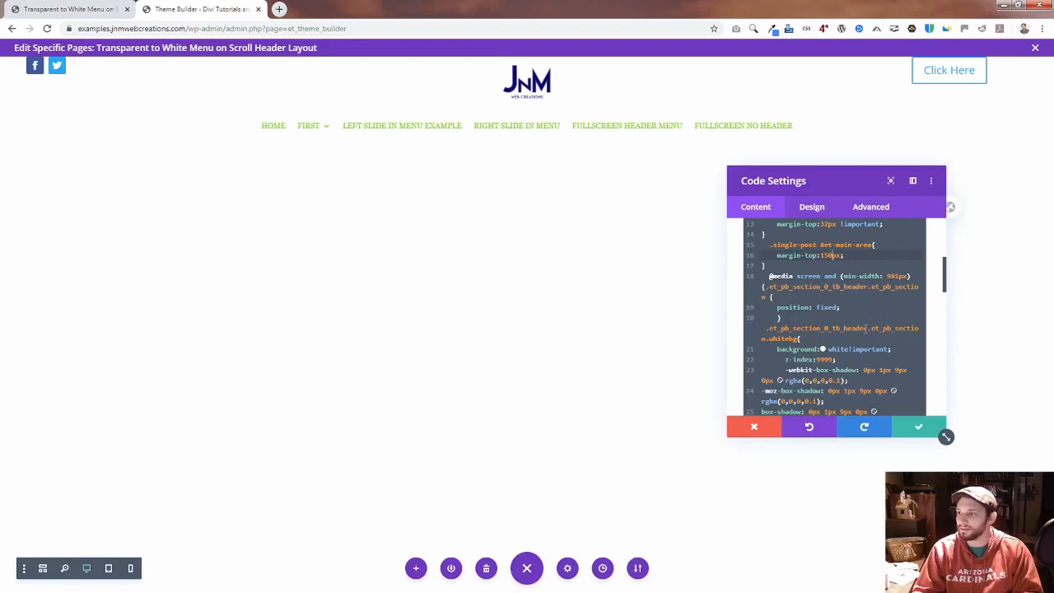
scroll(880, 331, "down", 2)
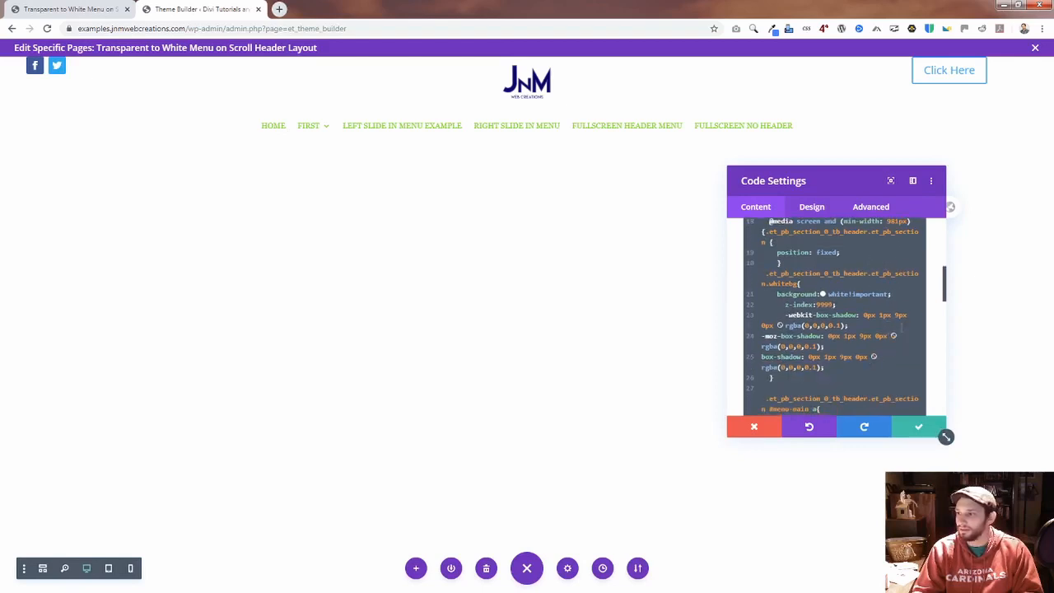
scroll(902, 351, "down", 2)
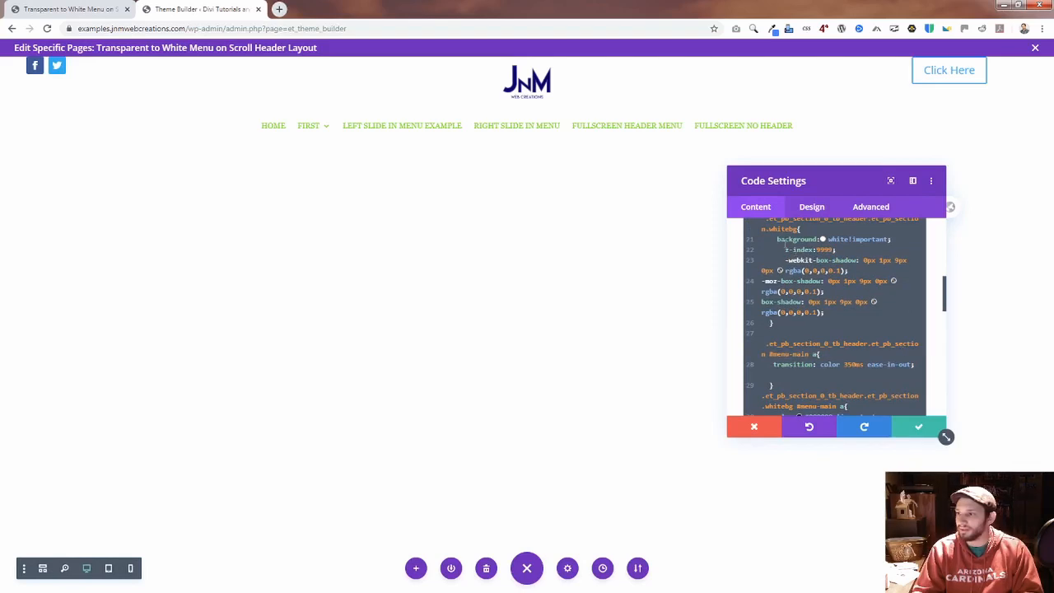
left_click_drag(778, 239, 888, 240)
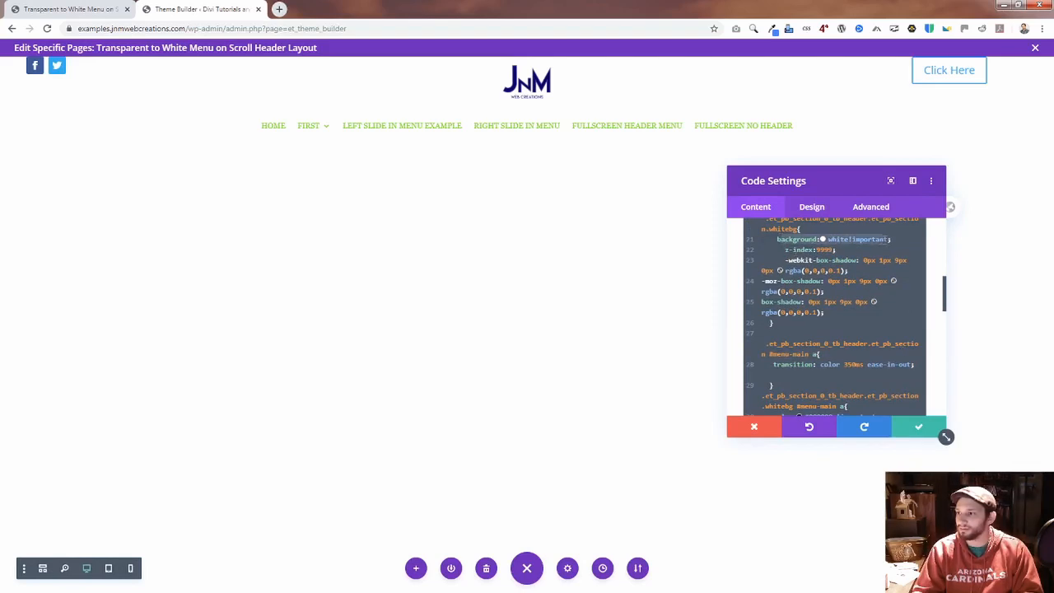
left_click(832, 238)
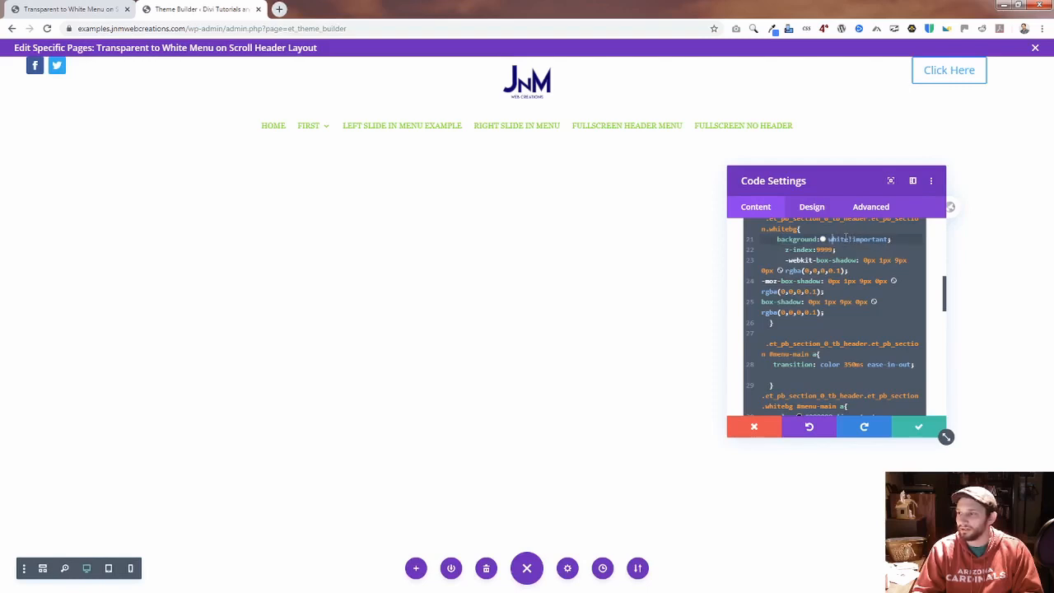
double_click(838, 239)
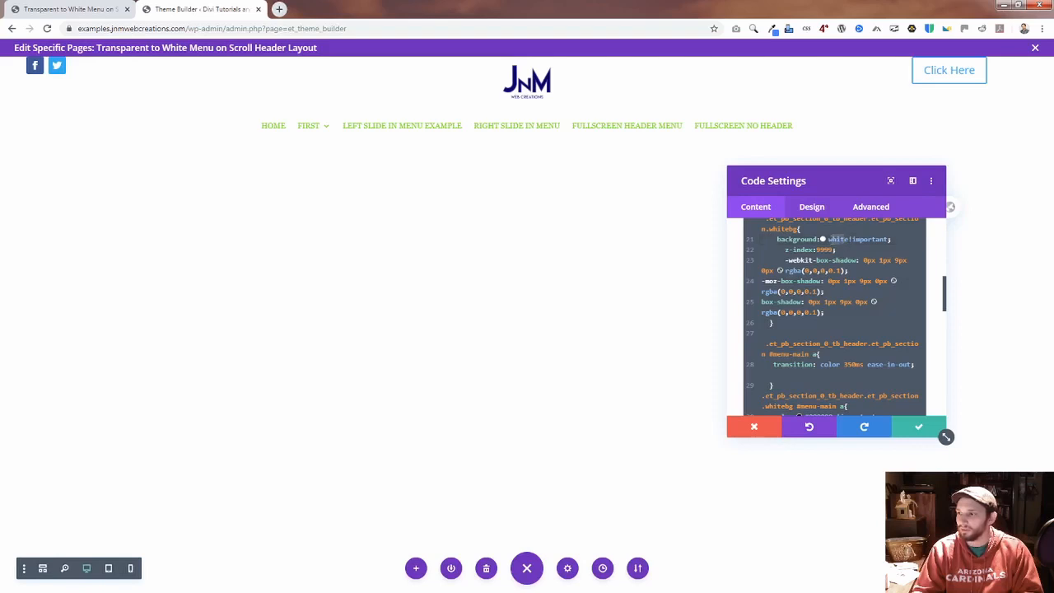
left_click(848, 240)
double_click(840, 239)
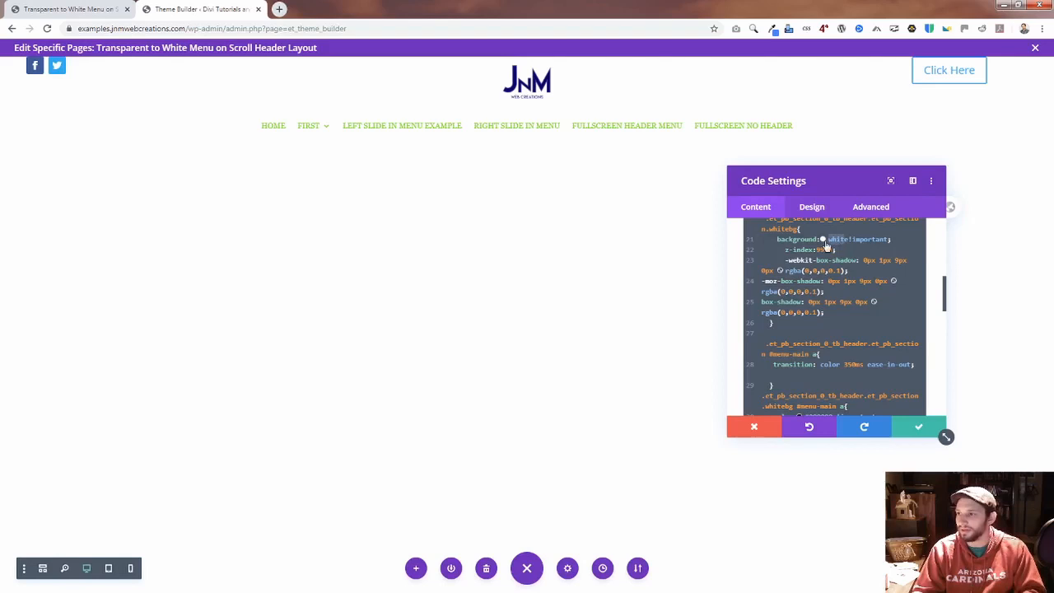
key("Right")
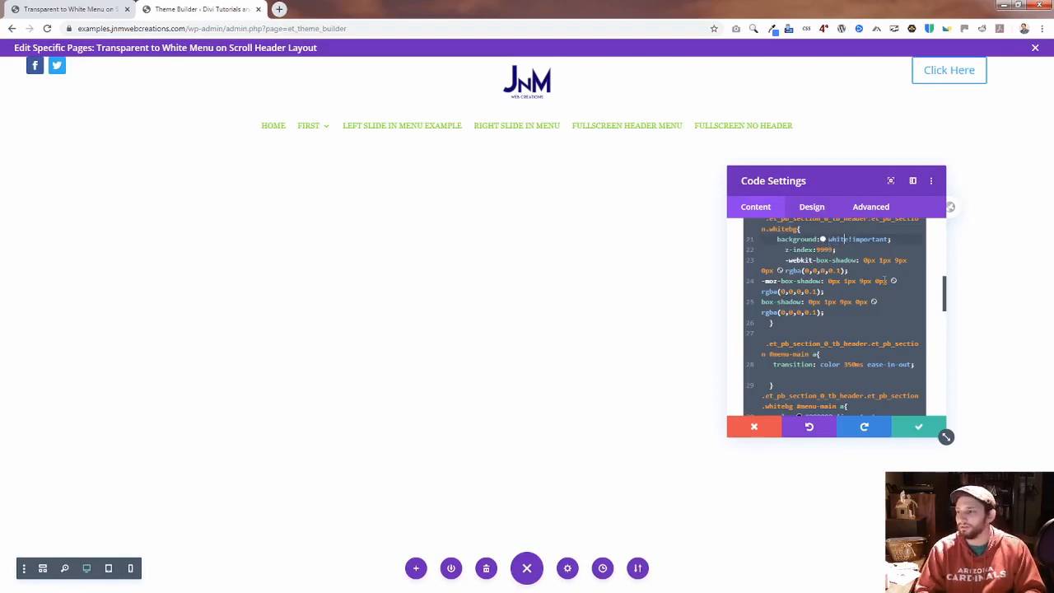
key("BackSpace")
key("BackSpace")
key("BackSpace")
key("BackSpace")
key("BackSpace")
type("red")
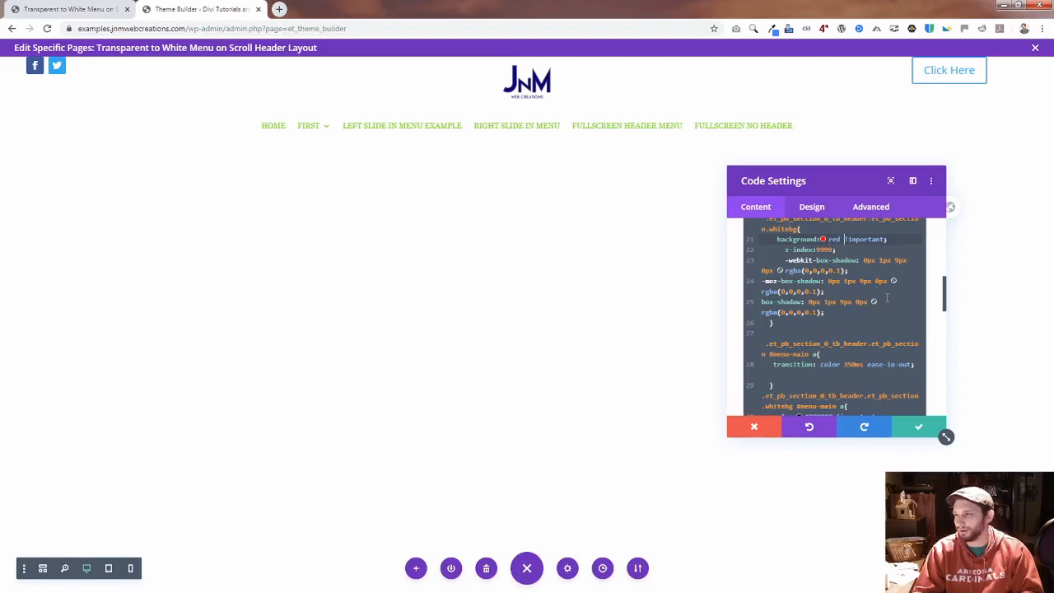
Step: Set the background to red in the second .whitebg rule under the min-width 981px media query, keeping !important, and save the module
scroll(867, 307, "down", 5)
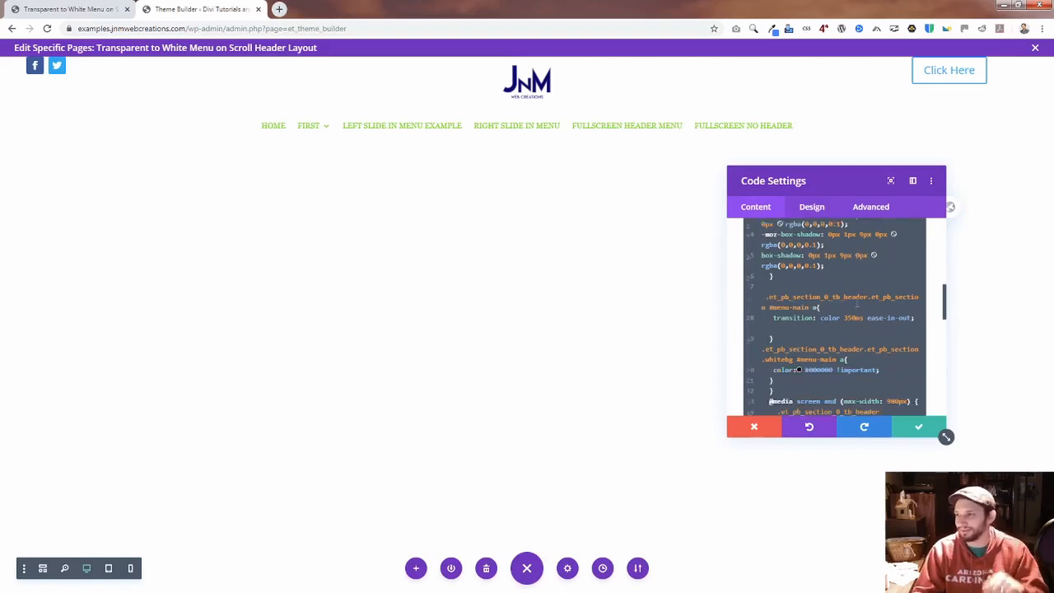
scroll(861, 315, "down", 2)
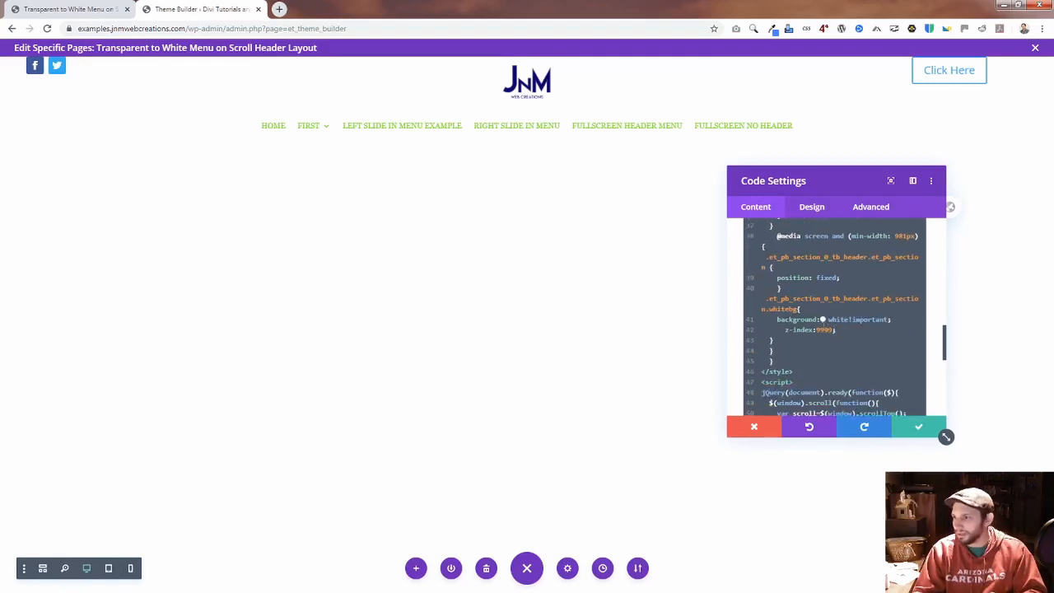
scroll(845, 321, "up", 3)
scroll(845, 318, "down", 2)
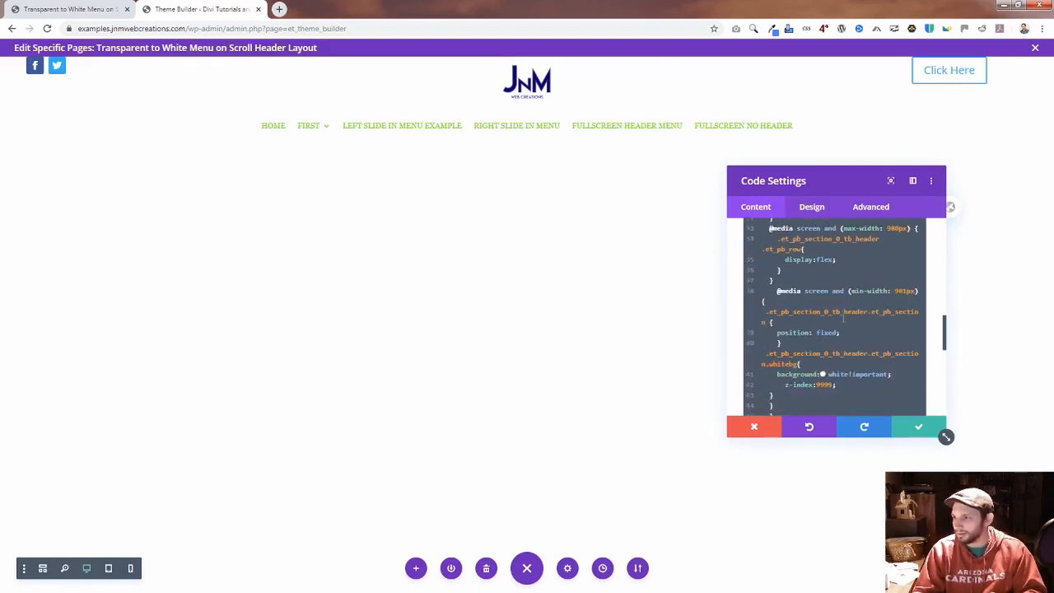
left_click(850, 374)
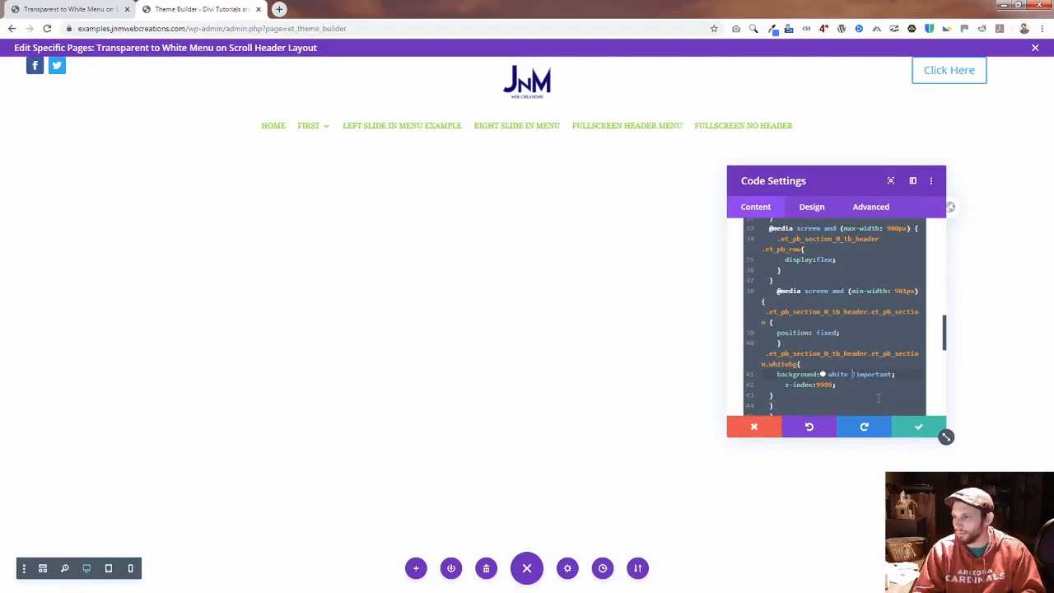
key("Left")
key("BackSpace")
key("BackSpace")
key("BackSpace")
key("BackSpace")
key("BackSpace")
type("red")
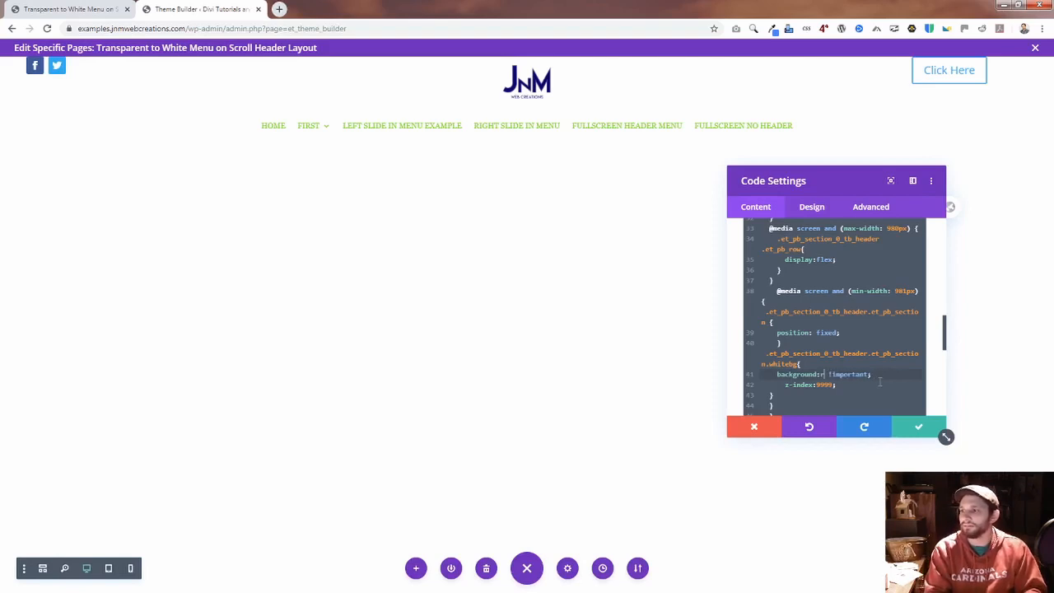
left_click(914, 428)
Step: Reload the live transparent-white-scroll page and check the header's background color while scrolling
left_click(74, 9)
left_click(199, 29)
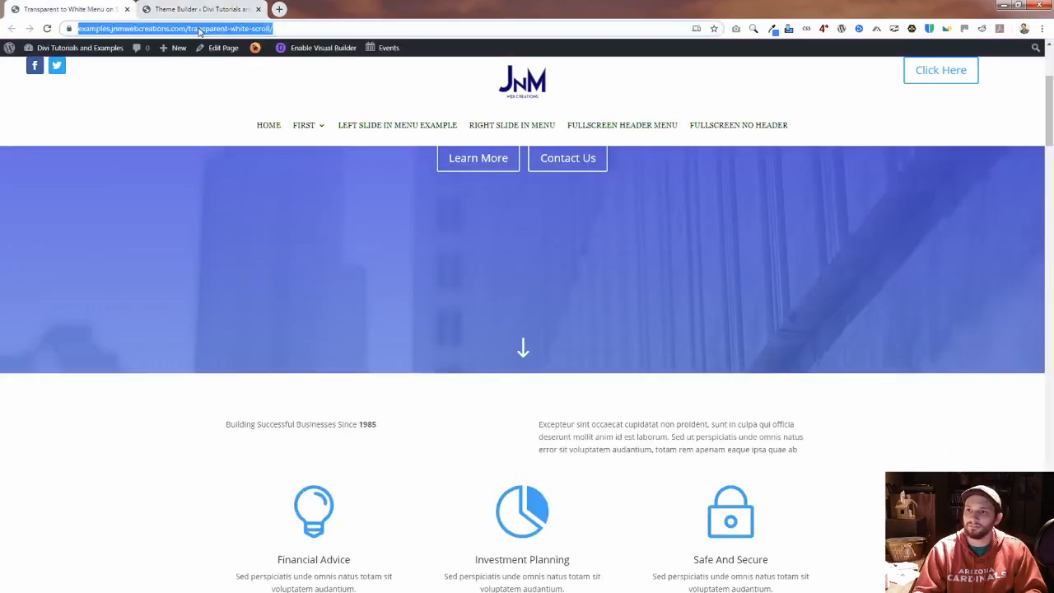
key("Return")
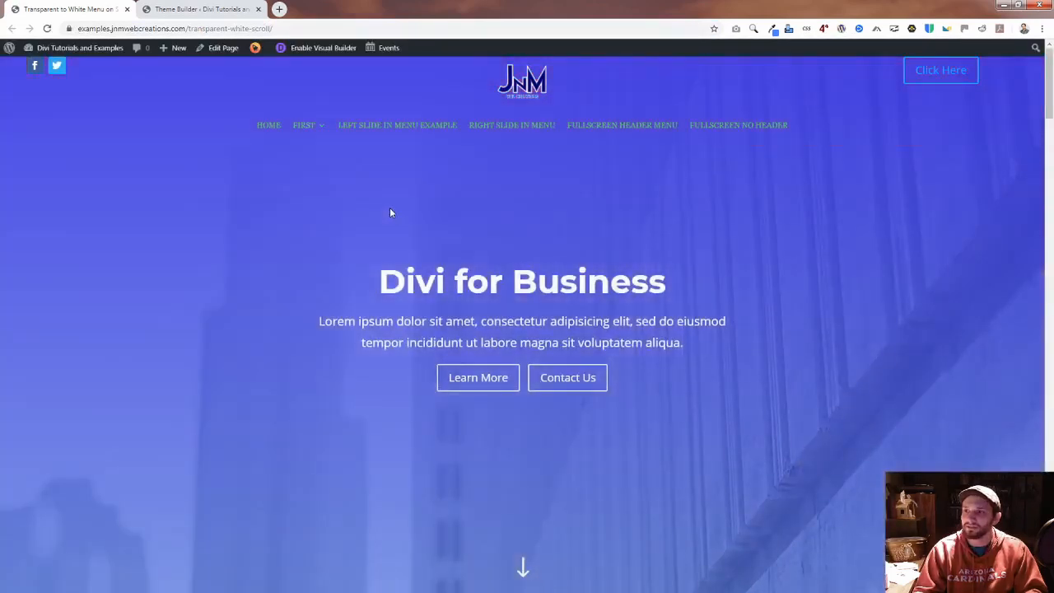
scroll(382, 198, "down", 5)
scroll(381, 197, "up", 4)
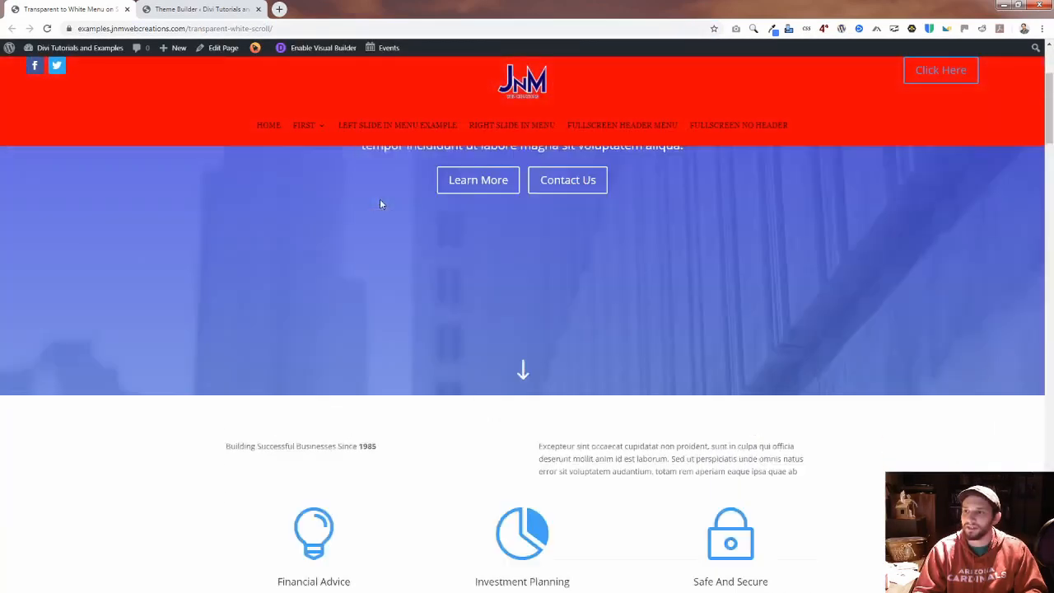
scroll(381, 203, "down", 3)
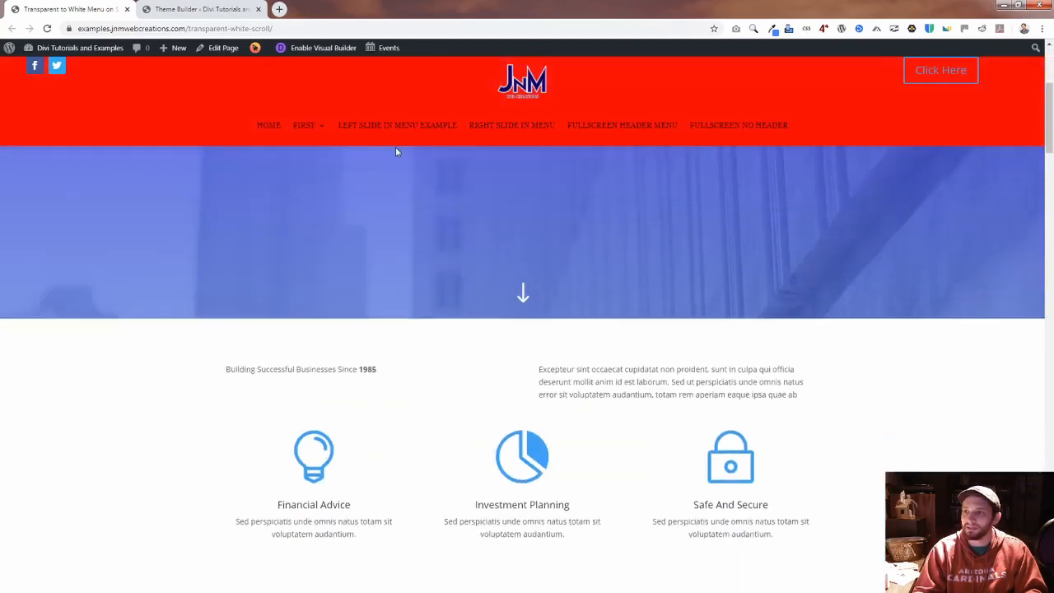
Step: Return to the Theme Builder, show the layout as a wireframe, and open the Code module's settings at the .whitebg #menu-main a rule
left_click(198, 9)
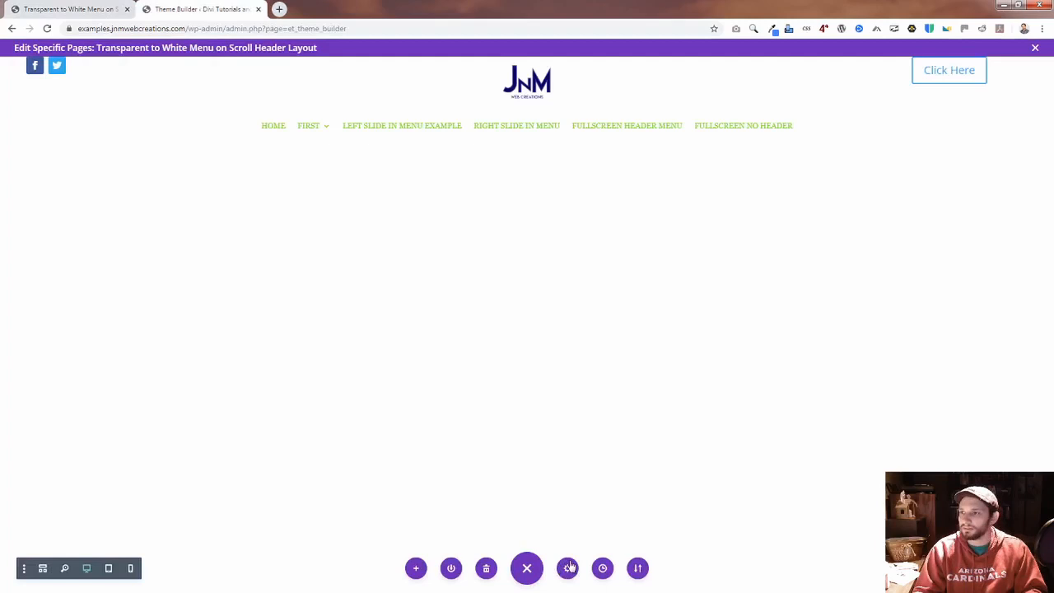
left_click(44, 568)
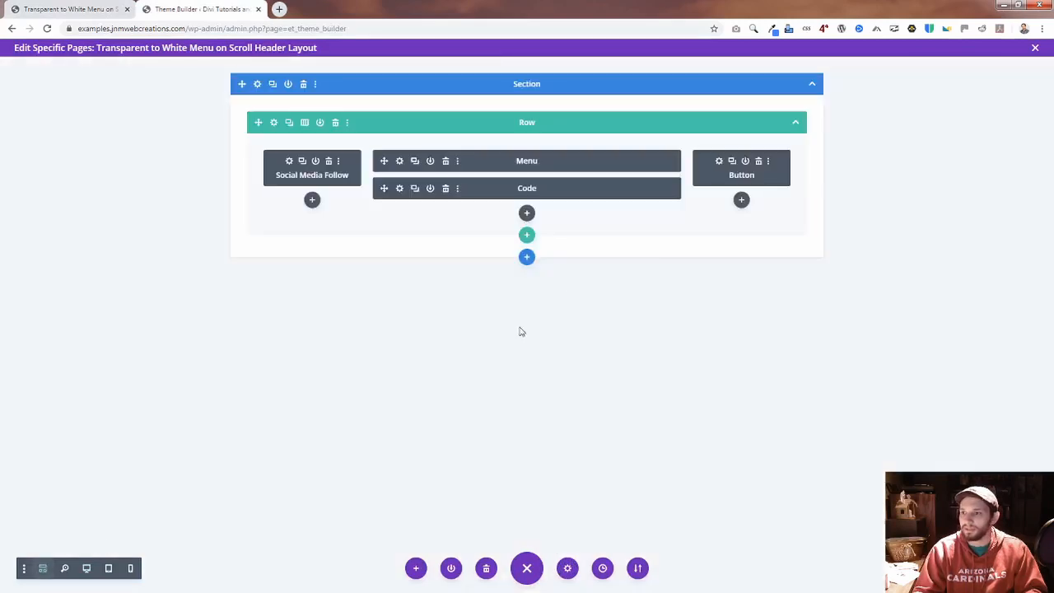
left_click(400, 189)
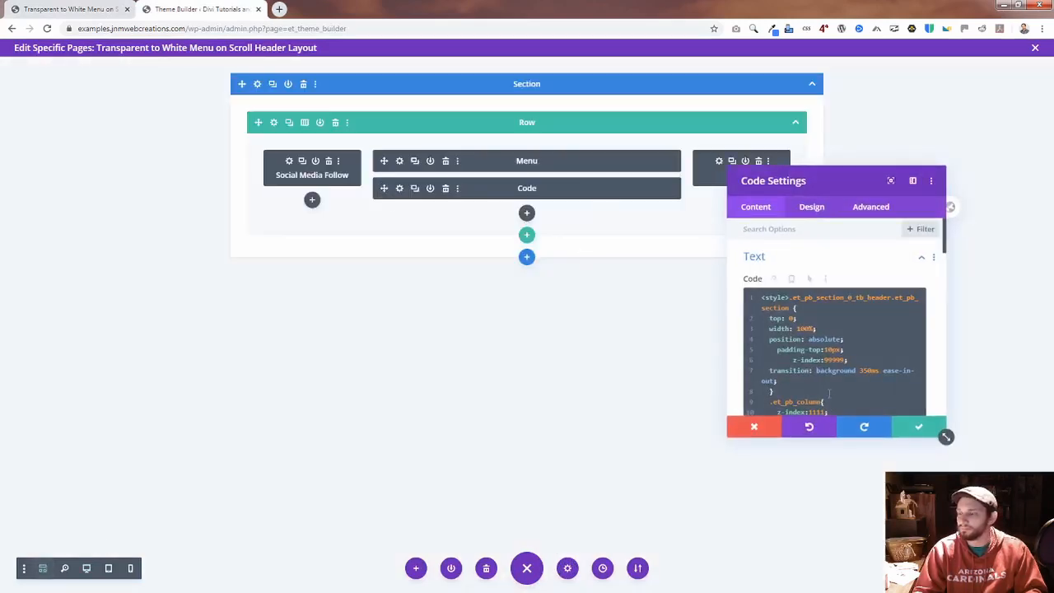
scroll(823, 378, "down", 3)
scroll(823, 377, "down", 2)
scroll(848, 322, "down", 2)
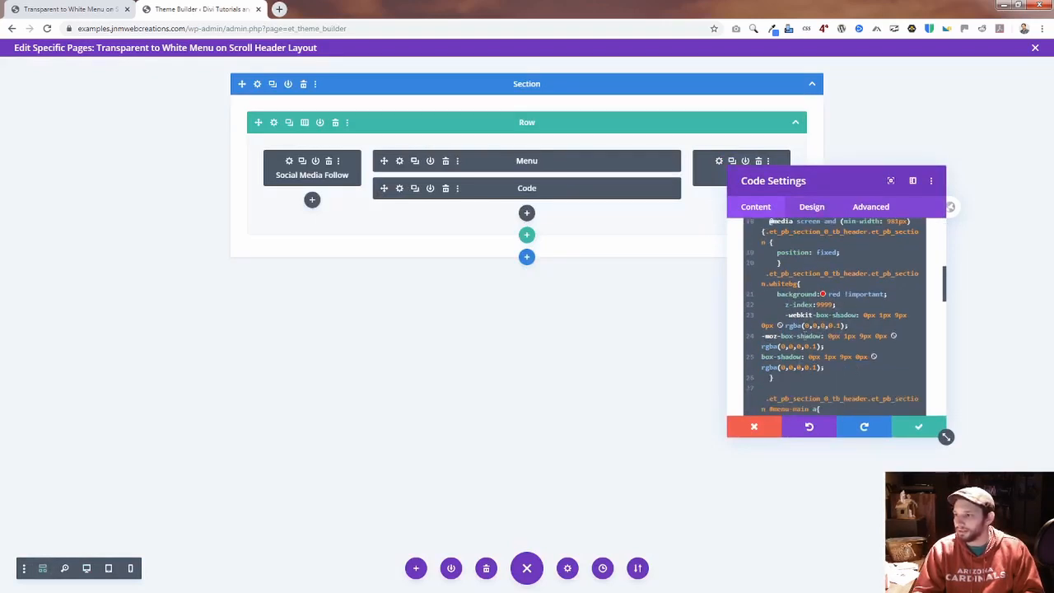
scroll(816, 372, "down", 2)
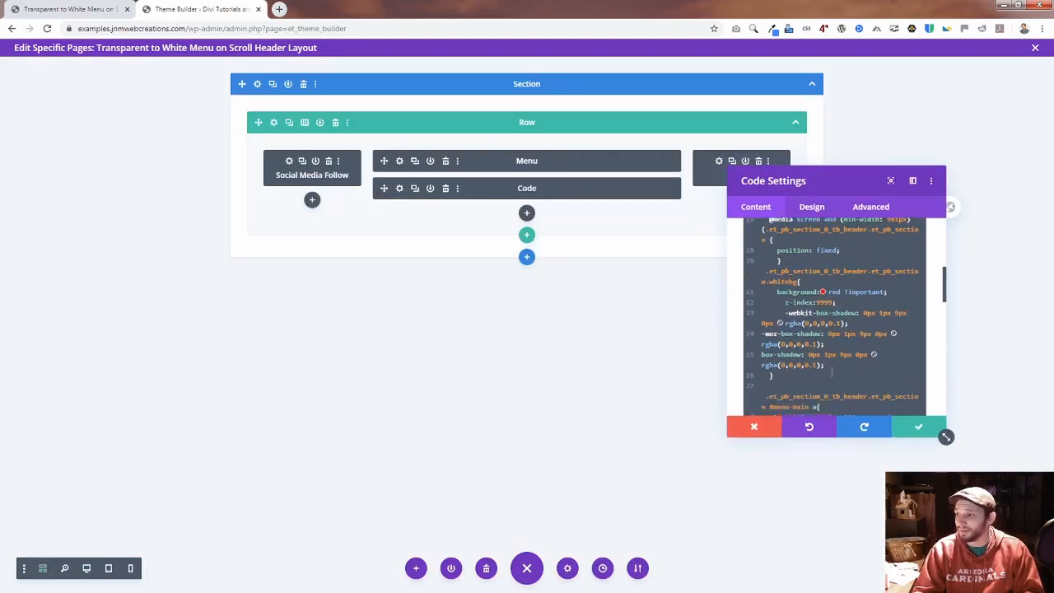
scroll(828, 357, "down", 2)
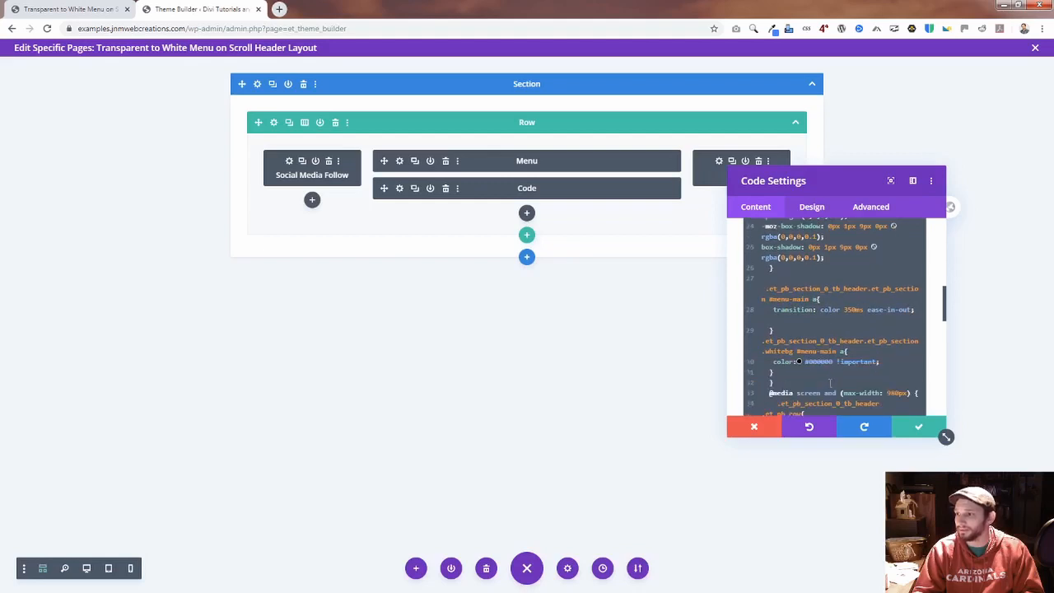
scroll(836, 381, "down", 2)
Step: Set the .whitebg menu link color to pink, keeping !important, and save the Code module
left_click_drag(774, 307, 850, 311)
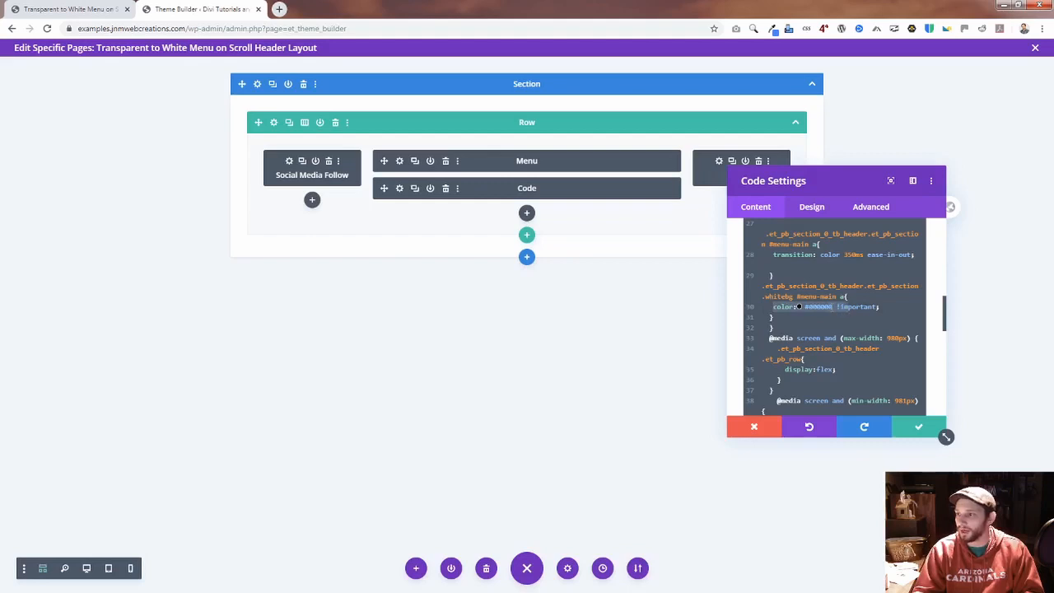
left_click(832, 307)
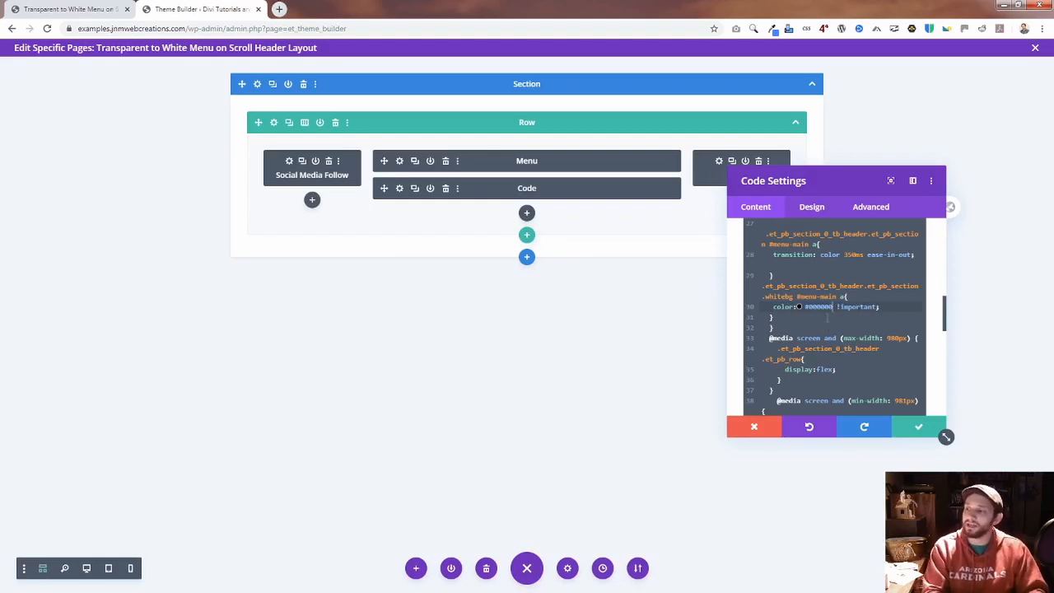
key("BackSpace")
key("BackSpace")
key("BackSpace")
key("BackSpace")
key("BackSpace")
key("BackSpace")
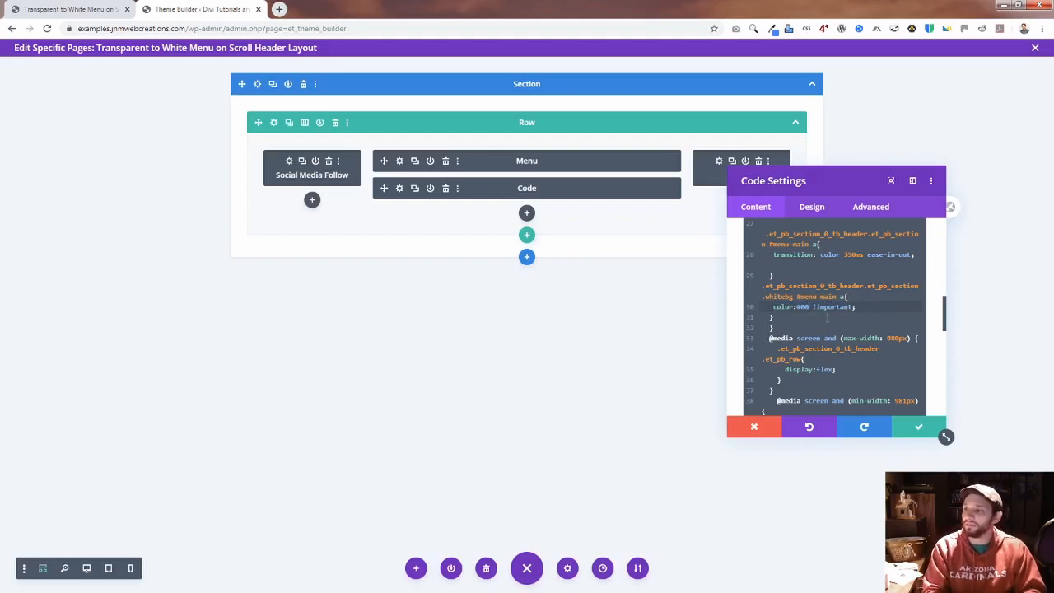
key("BackSpace")
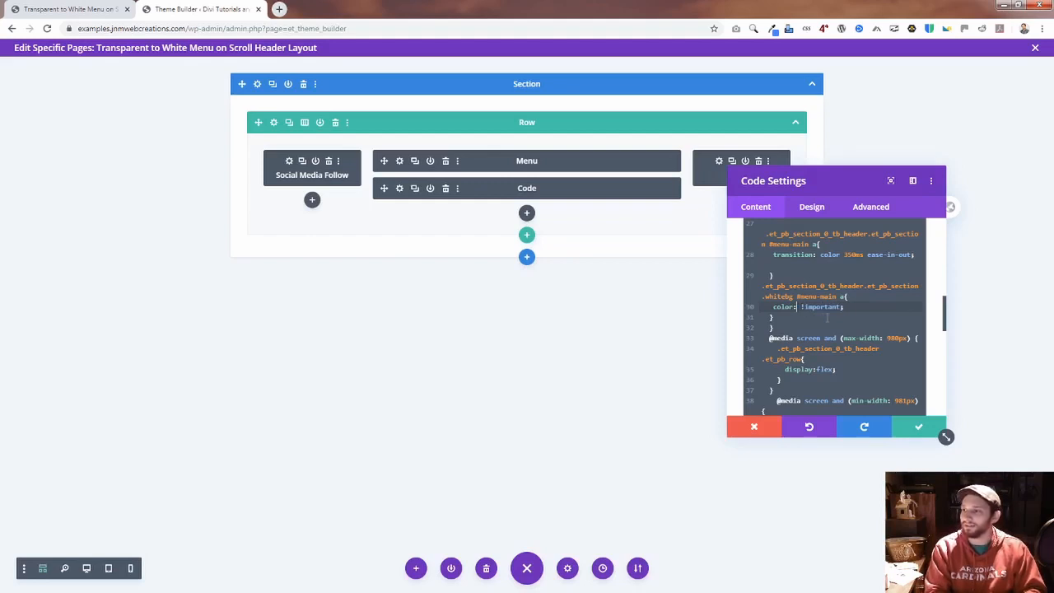
type("pink")
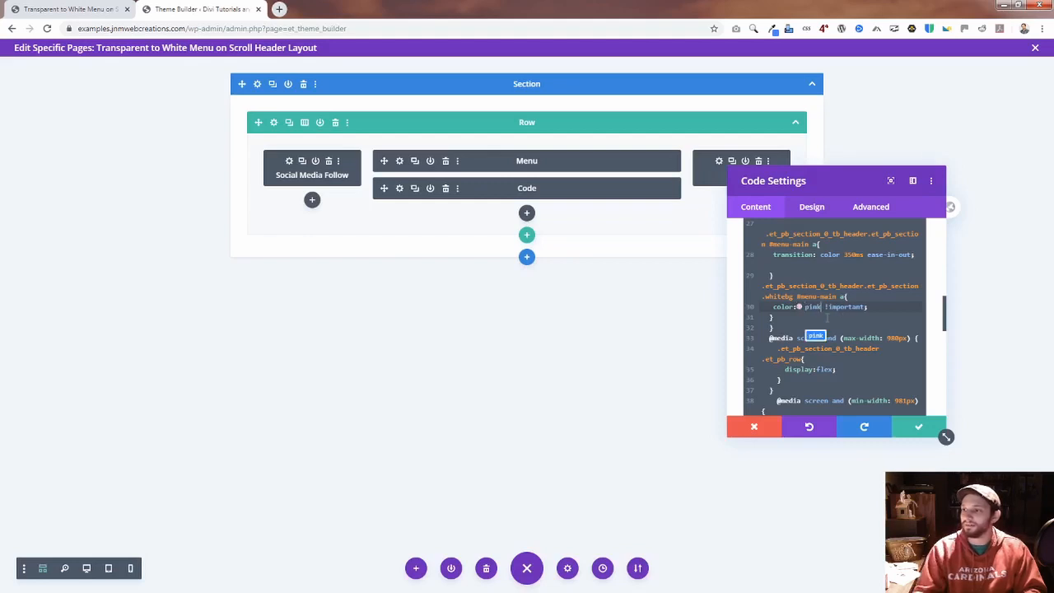
left_click(919, 426)
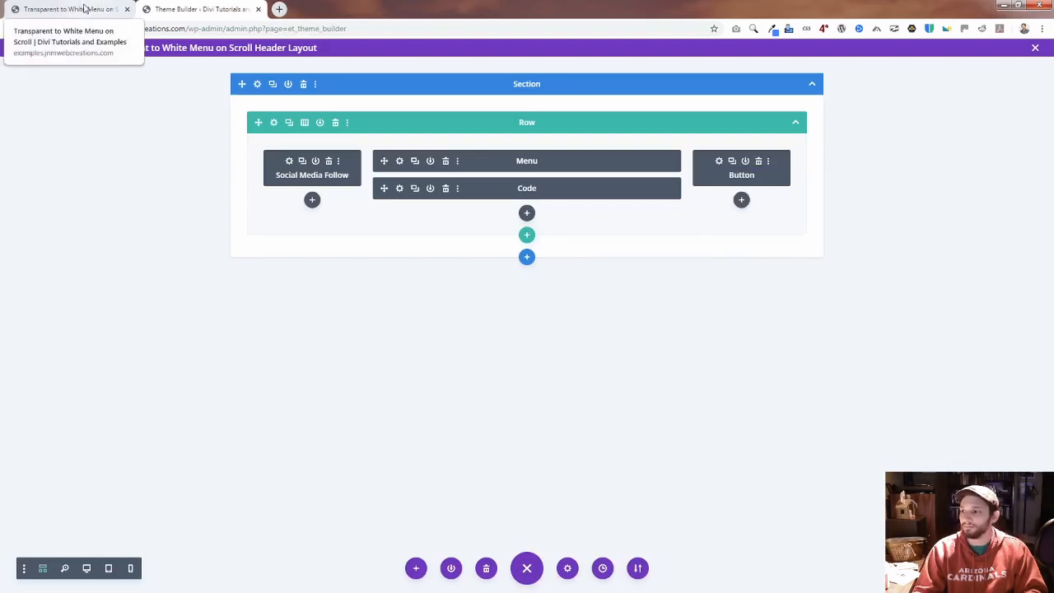
Step: Reload the live page and check the menu link color in the scrolled header
left_click(85, 8)
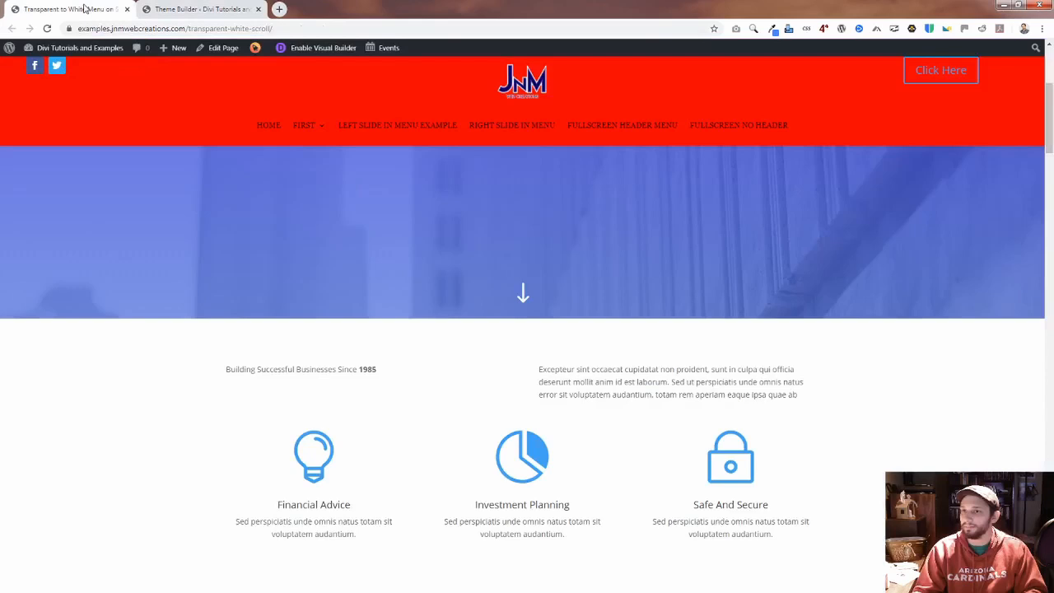
left_click(275, 29)
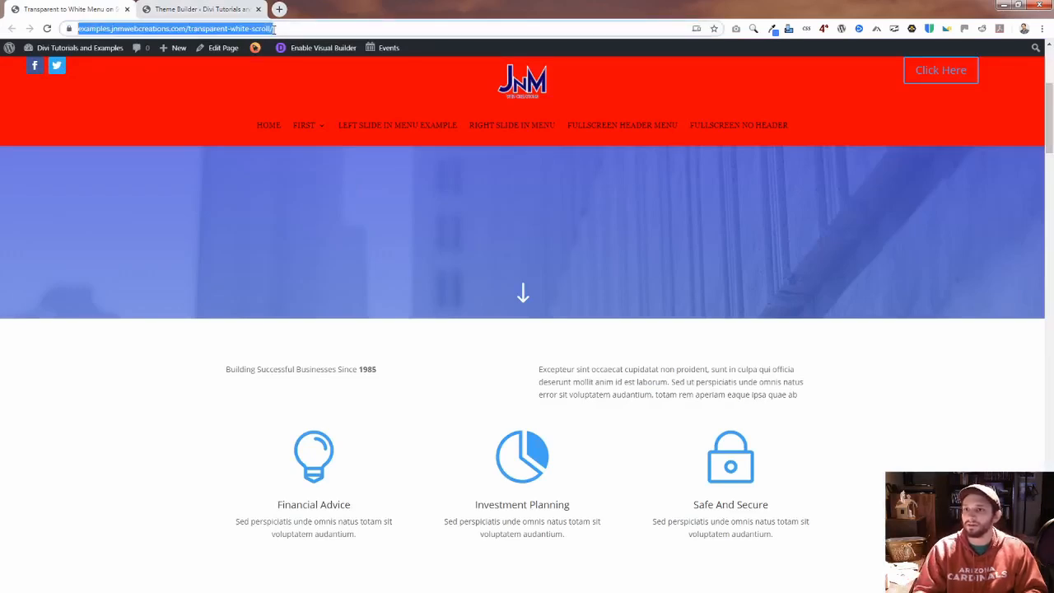
key("Return")
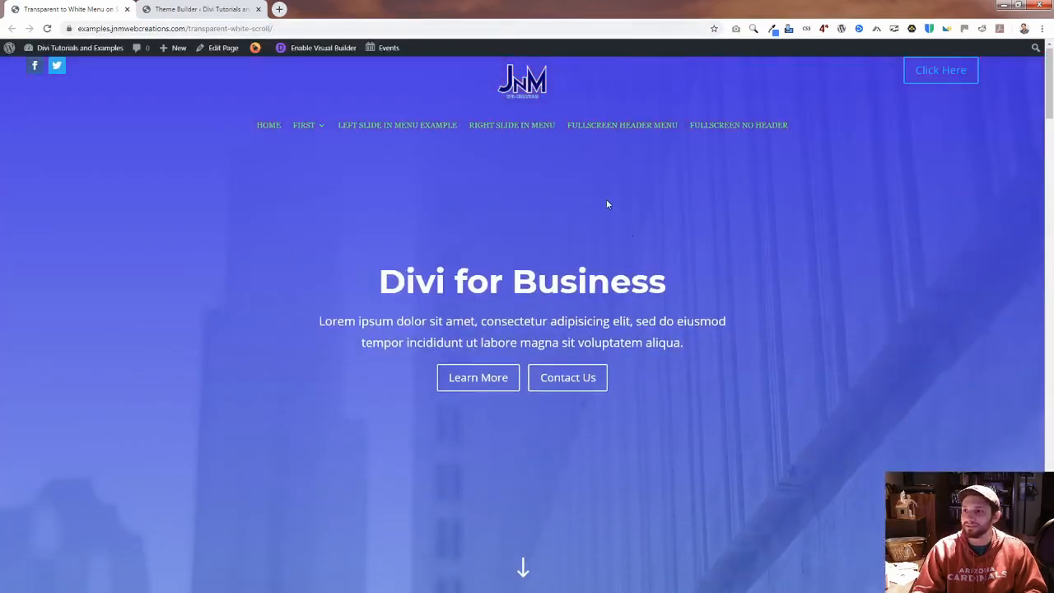
scroll(575, 182, "down", 3)
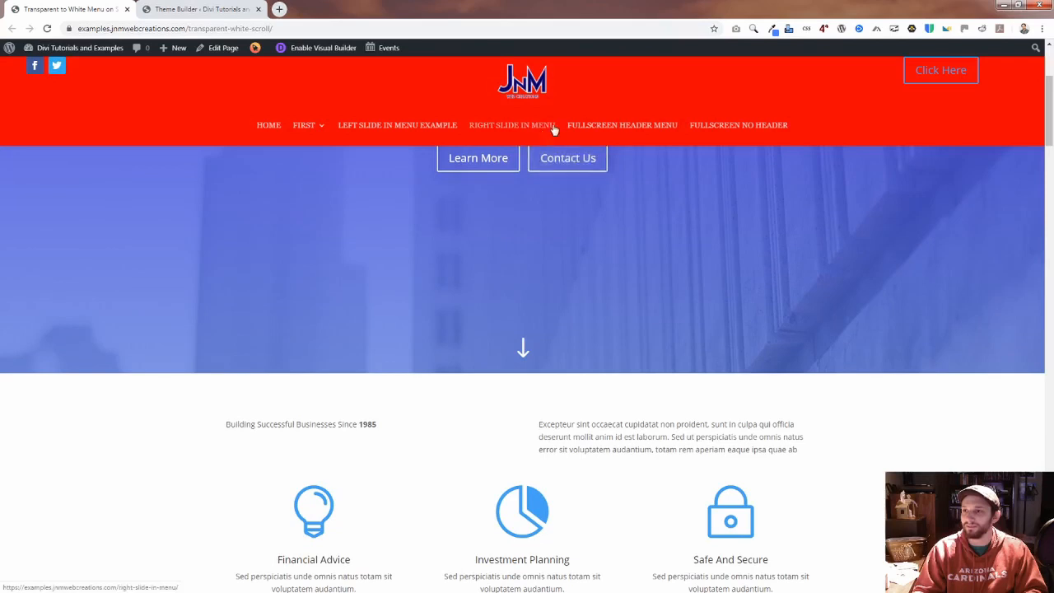
Step: Reopen the Code module in the Theme Builder and highlight the scroll threshold in the jQuery if(scroll>=) condition
left_click(224, 10)
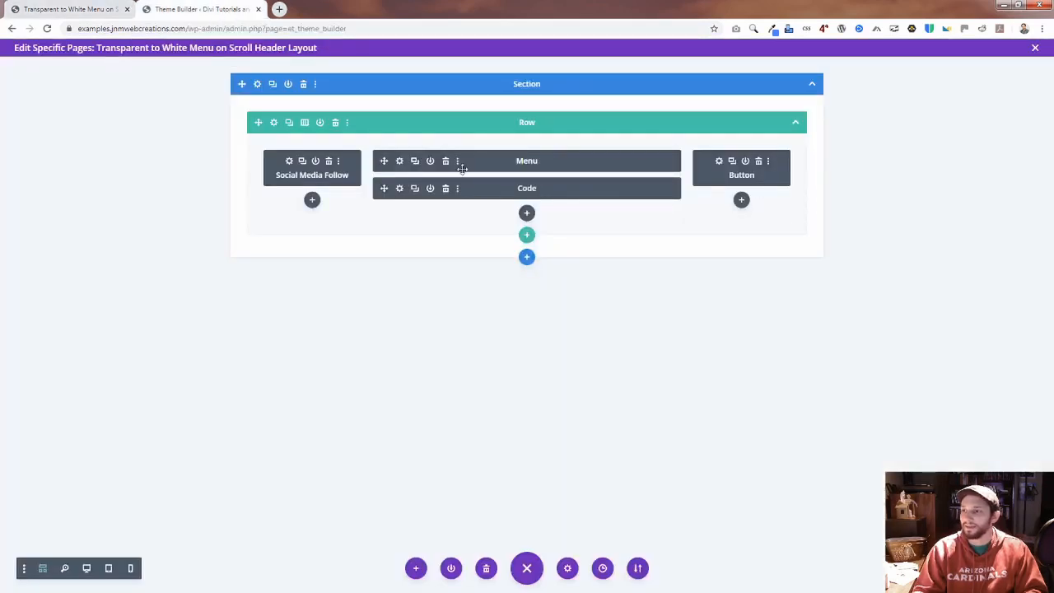
left_click(399, 188)
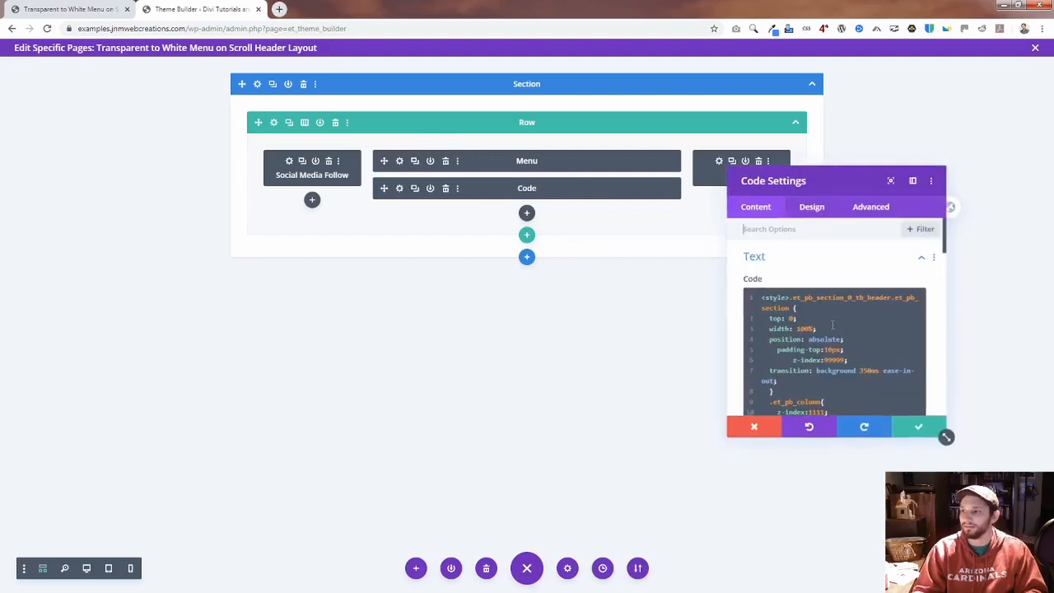
scroll(833, 325, "down", 5)
scroll(851, 349, "down", 4)
scroll(841, 315, "down", 5)
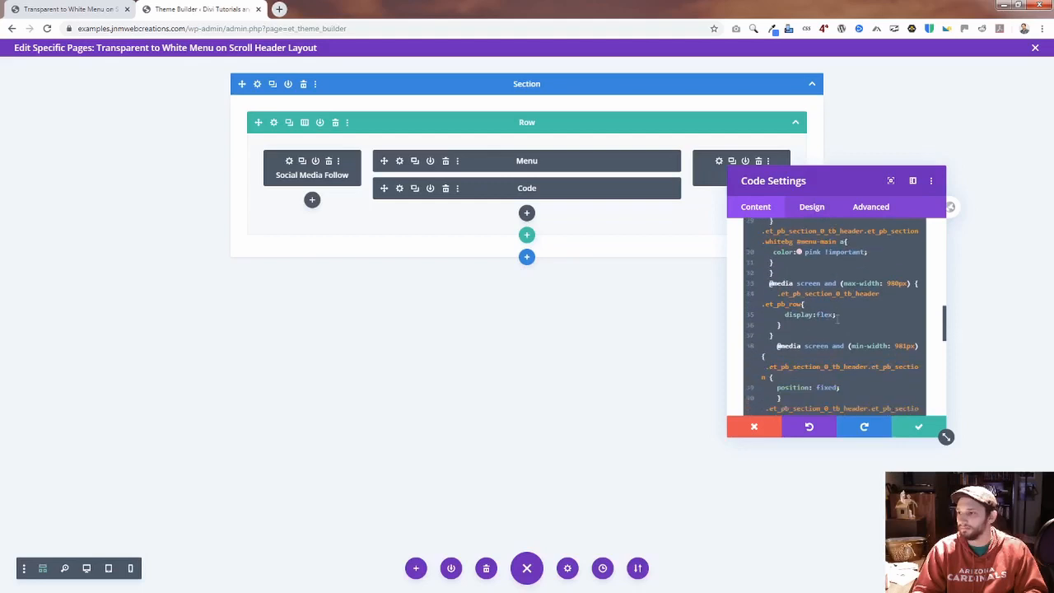
scroll(833, 335, "down", 3)
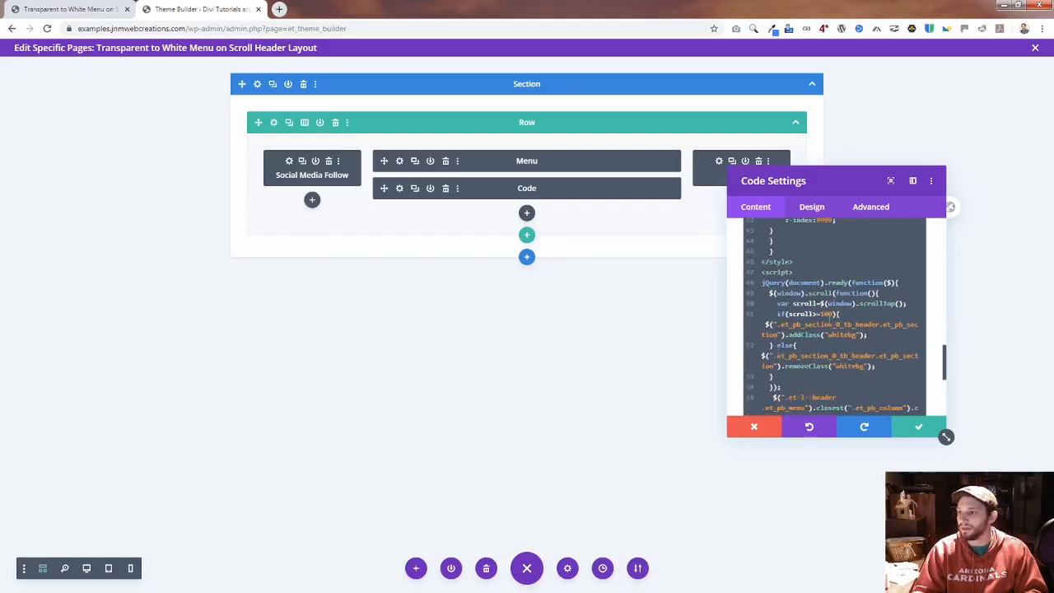
double_click(826, 314)
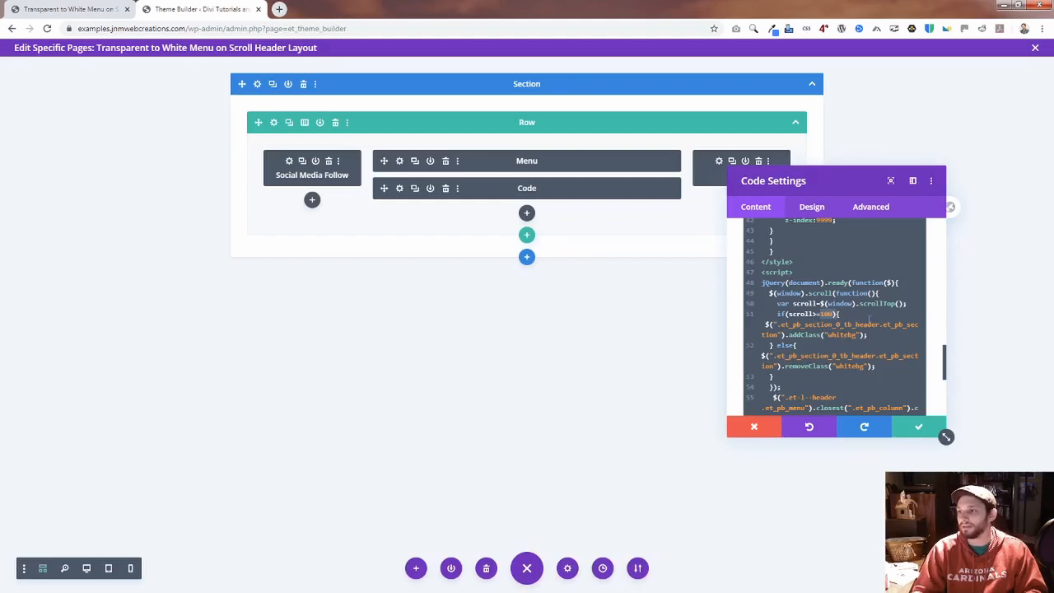
Step: Test on the live page how far it must scroll before the header changes color
left_click(61, 7)
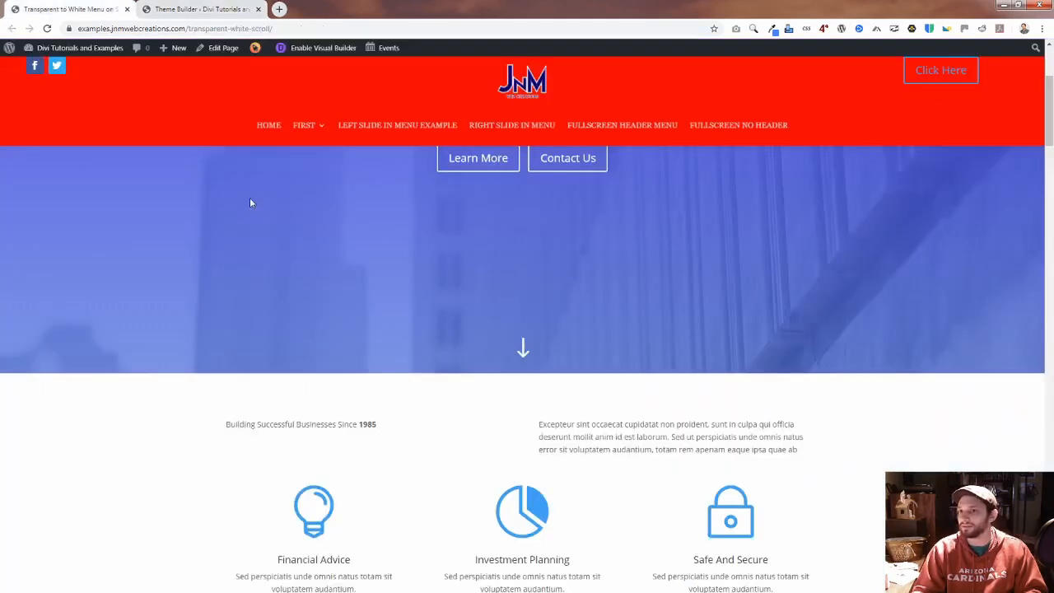
scroll(251, 196, "down", 3)
scroll(251, 196, "up", 5)
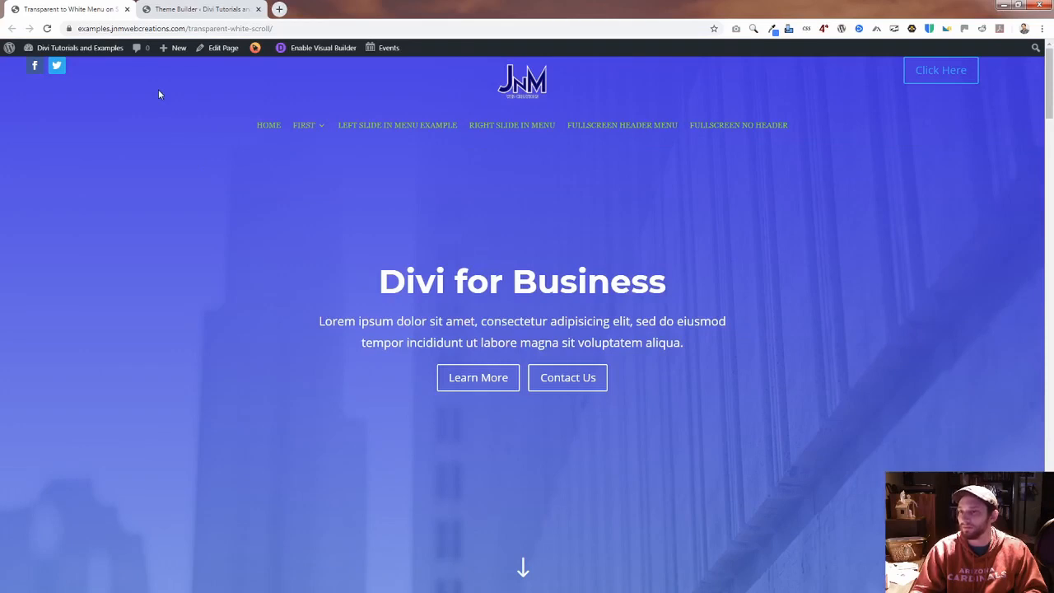
scroll(159, 93, "down", 3)
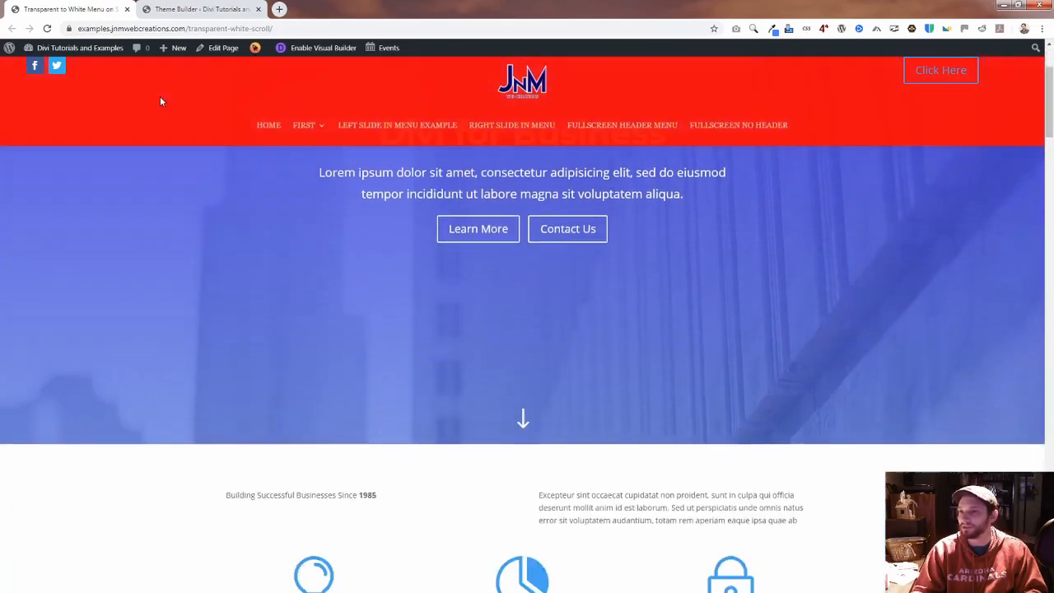
scroll(160, 98, "up", 3)
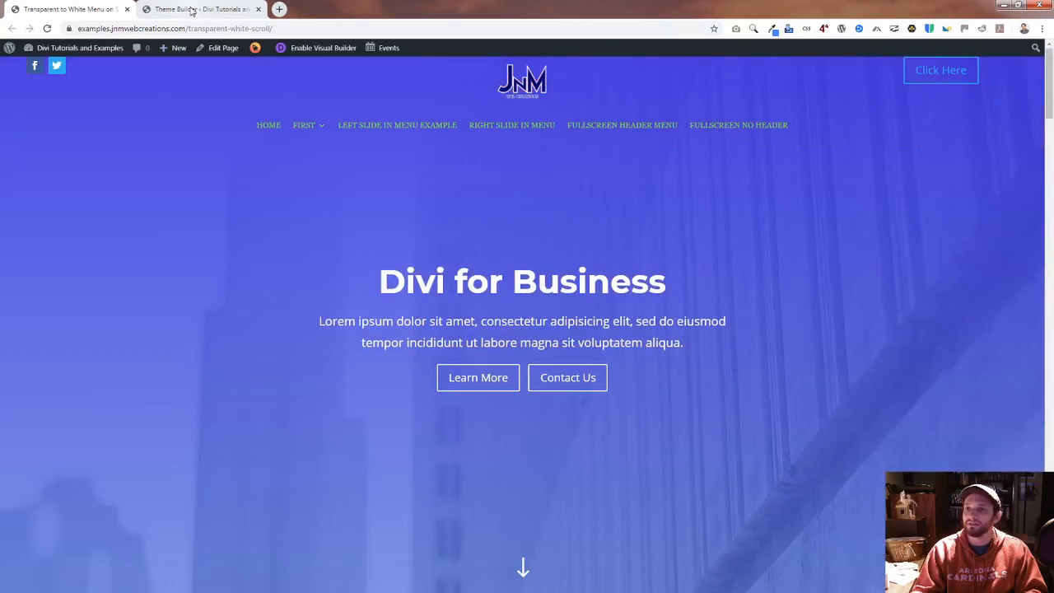
Step: Set the scroll threshold in the Code module's jQuery if condition to 1000
left_click(193, 10)
left_click(835, 313)
type("000){")
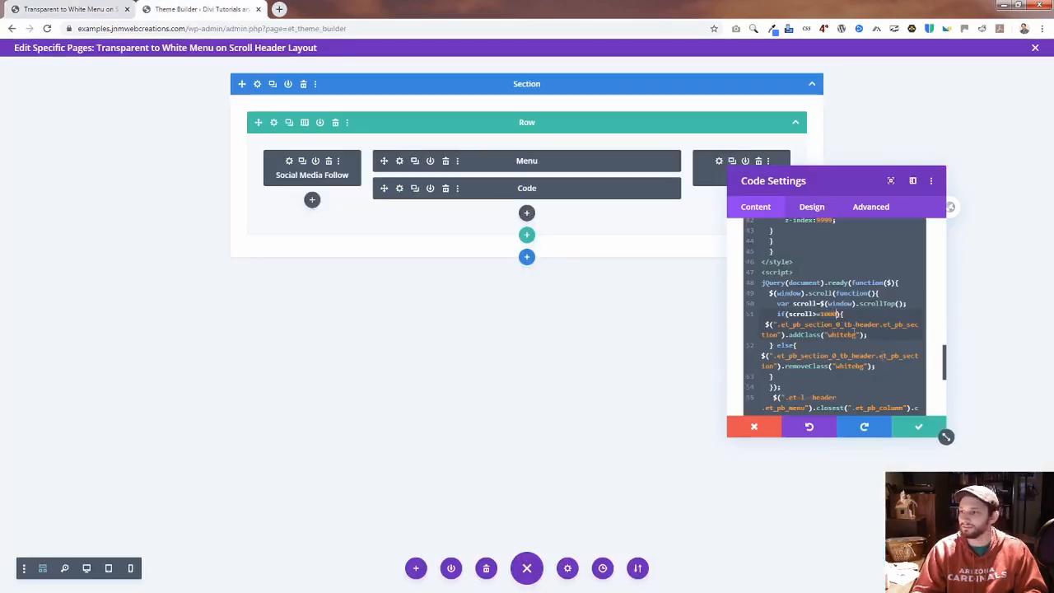
Step: Apply the Code module's changed scroll threshold and reload the live transparent-white-scroll page
left_click(918, 427)
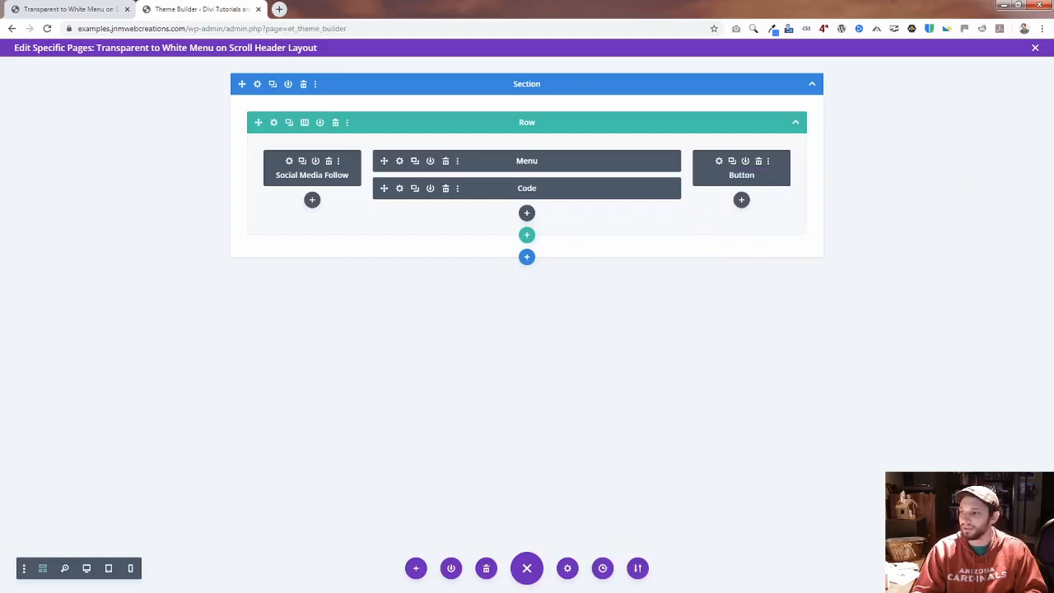
left_click(80, 9)
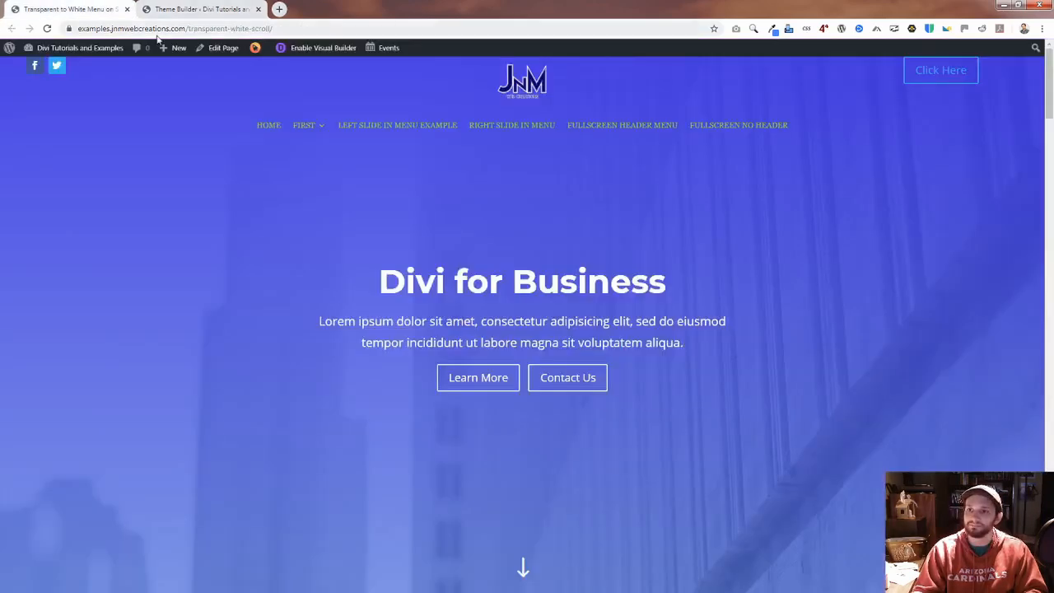
left_click(182, 28)
left_click(198, 9)
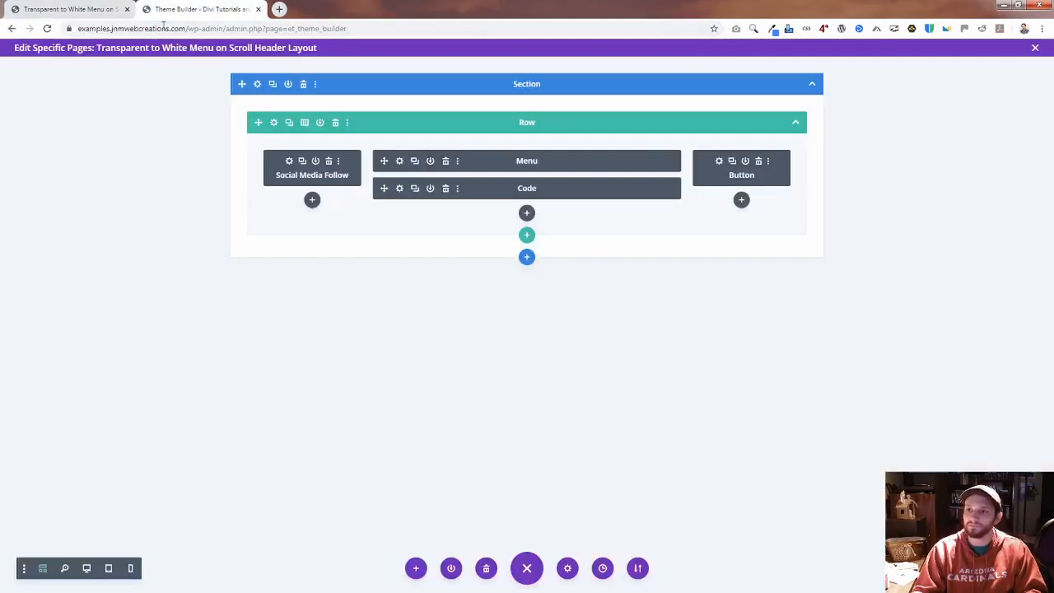
left_click(112, 9)
key("Return")
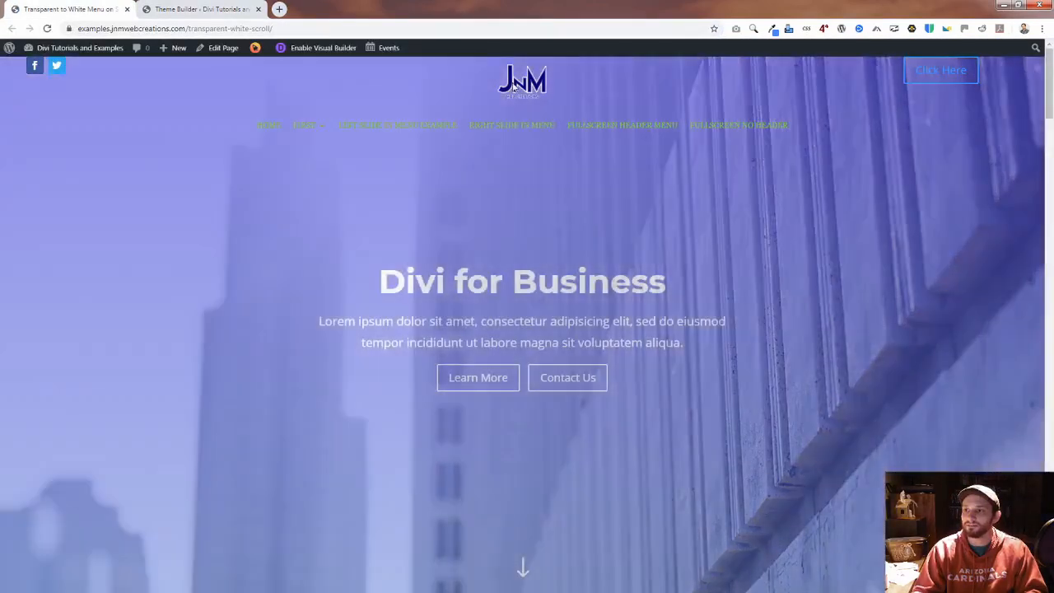
Step: Scroll the live page down and back up to test when the header changes color with the new threshold
scroll(506, 173, "down", 2)
scroll(508, 175, "down", 5)
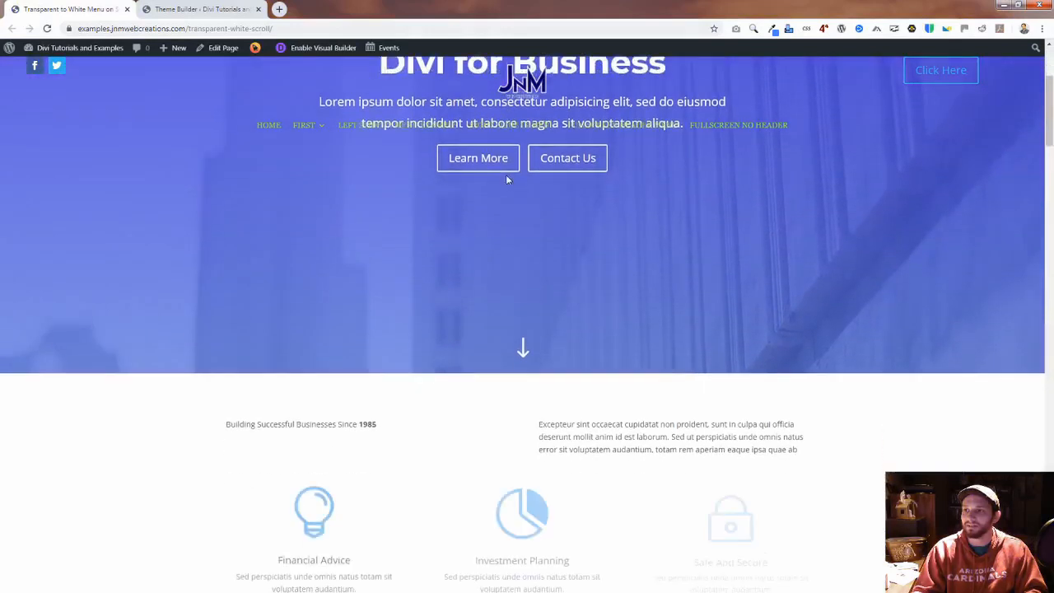
scroll(507, 194, "down", 2)
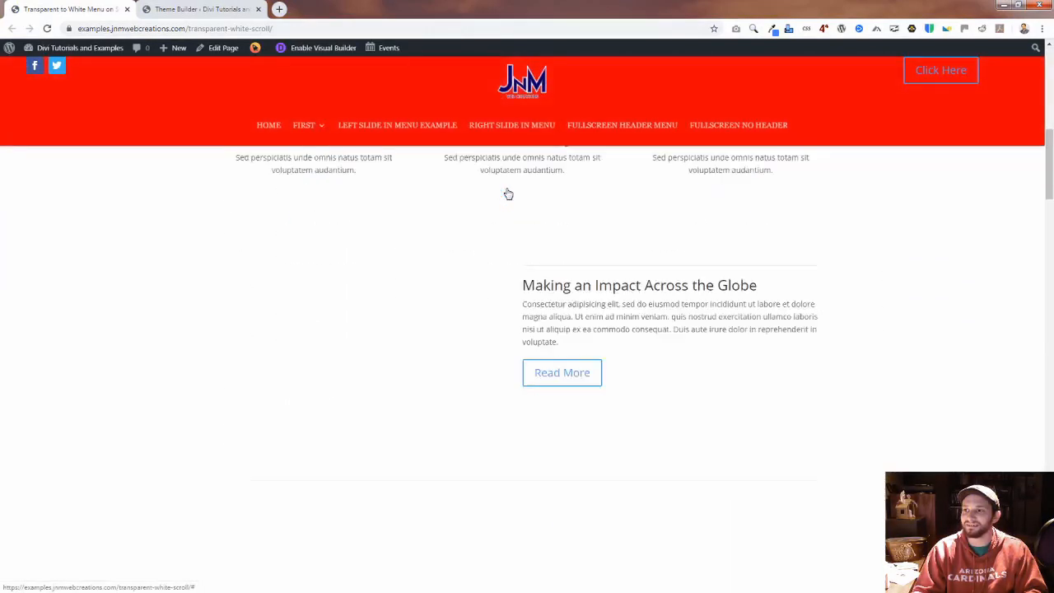
scroll(461, 226, "up", 3)
scroll(460, 219, "up", 6)
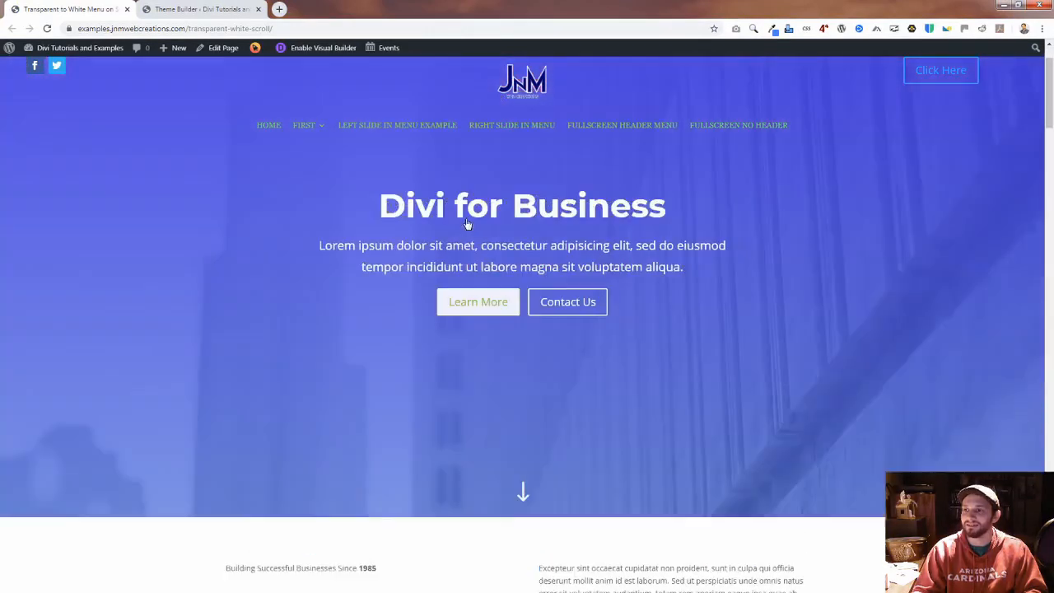
Step: Set the scroll threshold in the Code module's jQuery if condition to 100 and apply the change
left_click(199, 10)
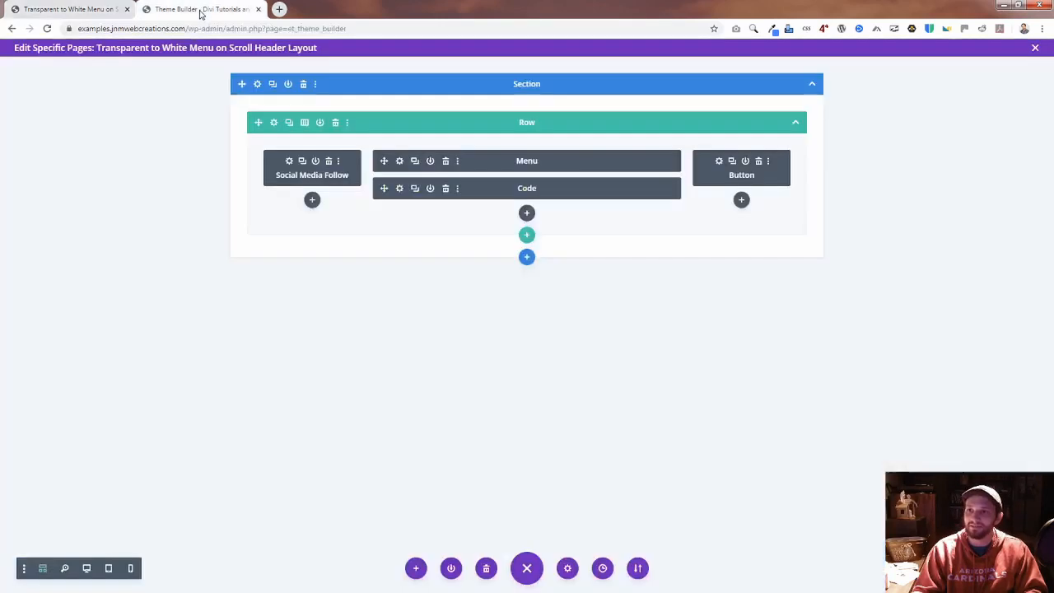
left_click(401, 189)
scroll(848, 371, "down", 10)
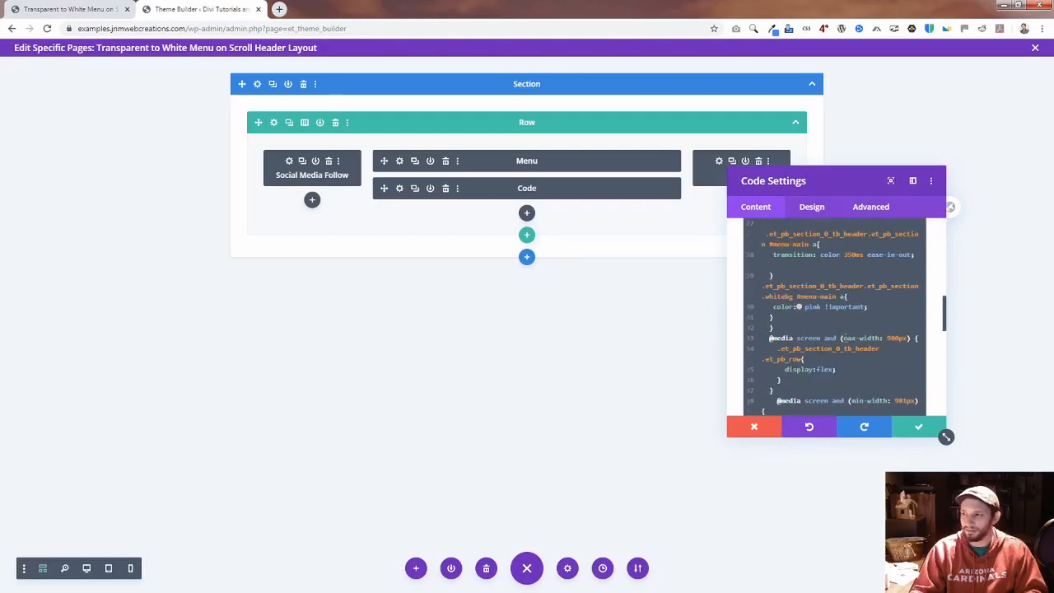
scroll(865, 346, "down", 4)
scroll(861, 346, "down", 6)
scroll(857, 346, "up", 2)
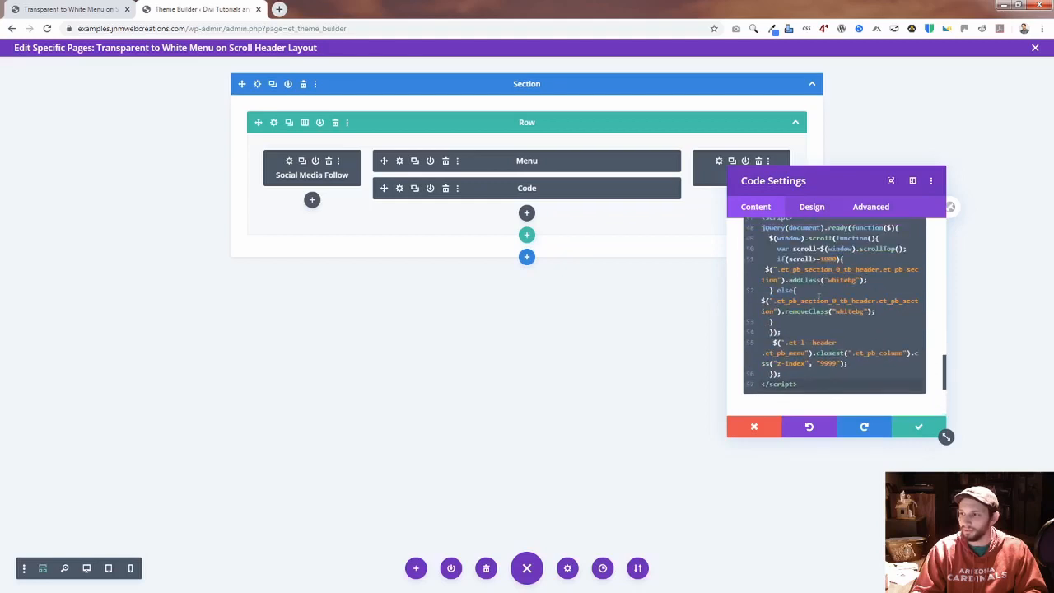
scroll(818, 295, "up", 2)
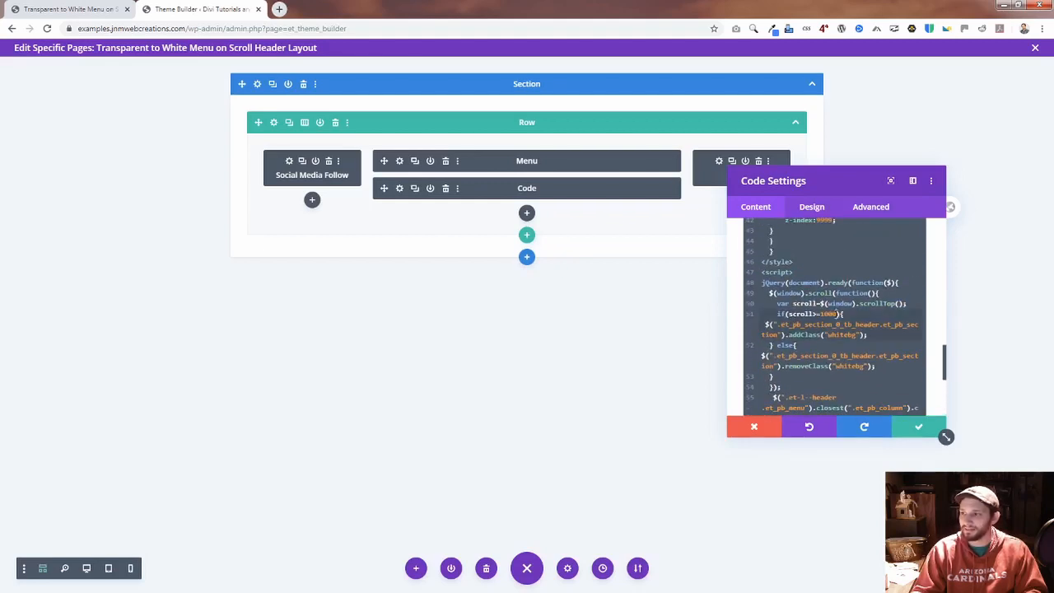
key("BackSpace")
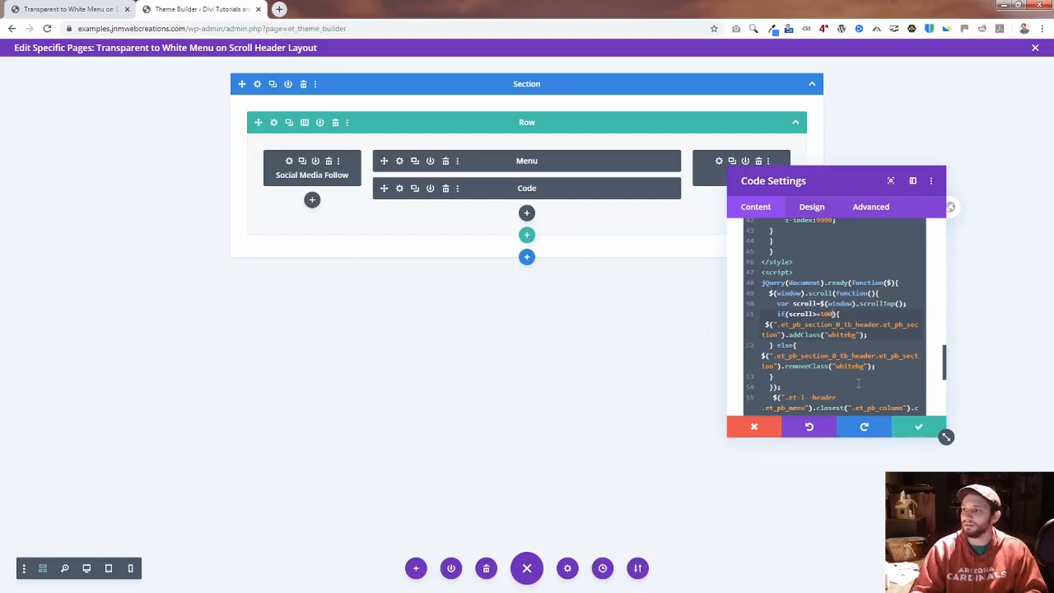
scroll(944, 435, "down", 3)
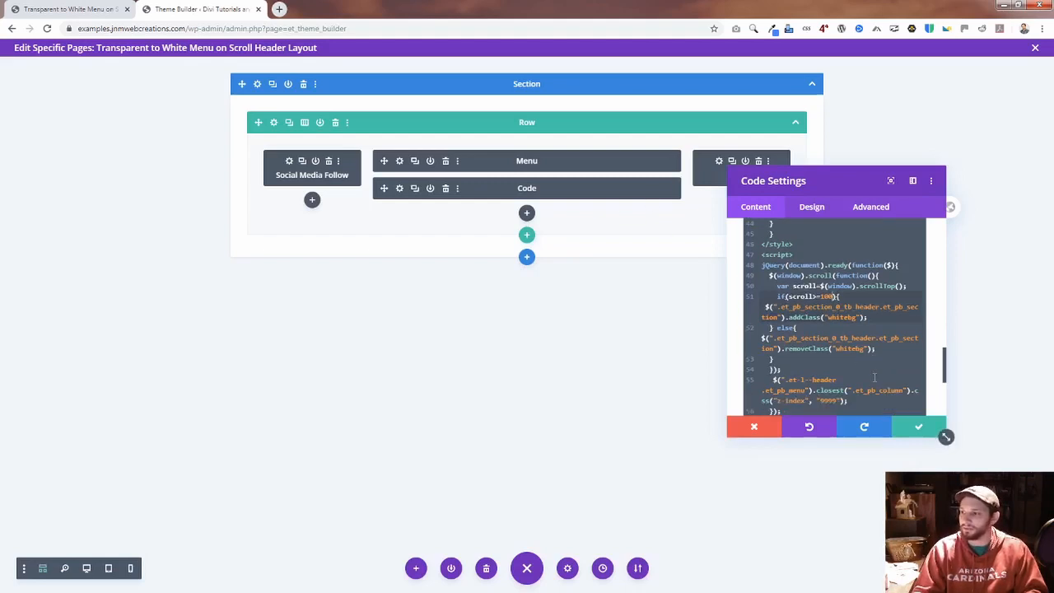
left_click(920, 434)
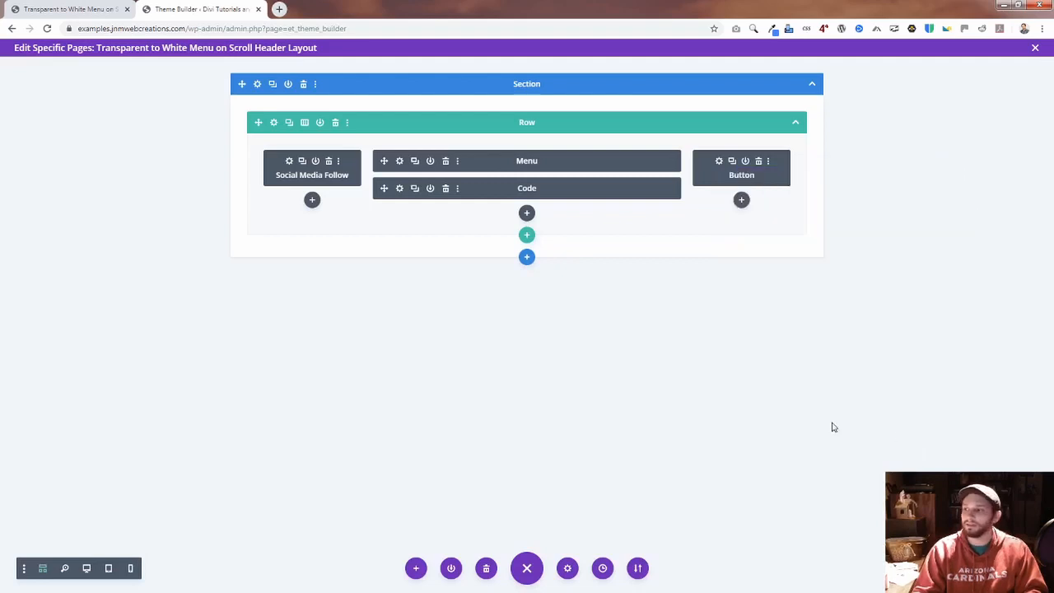
Step: Reopen the Code module and set the background of the first .whitebg rule, the one with the box-shadow, to white
left_click(399, 187)
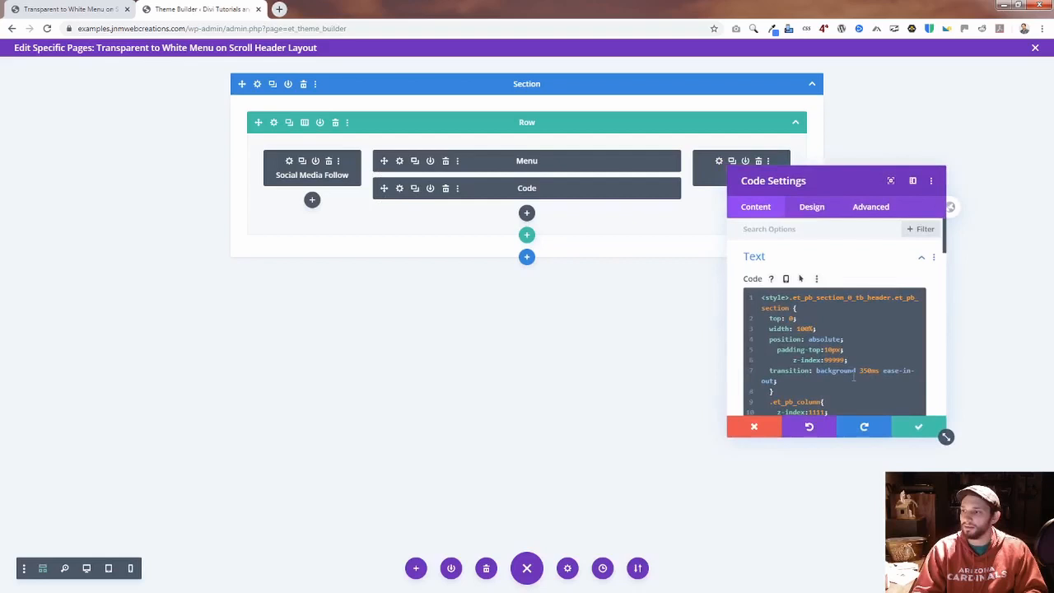
scroll(867, 372, "down", 2)
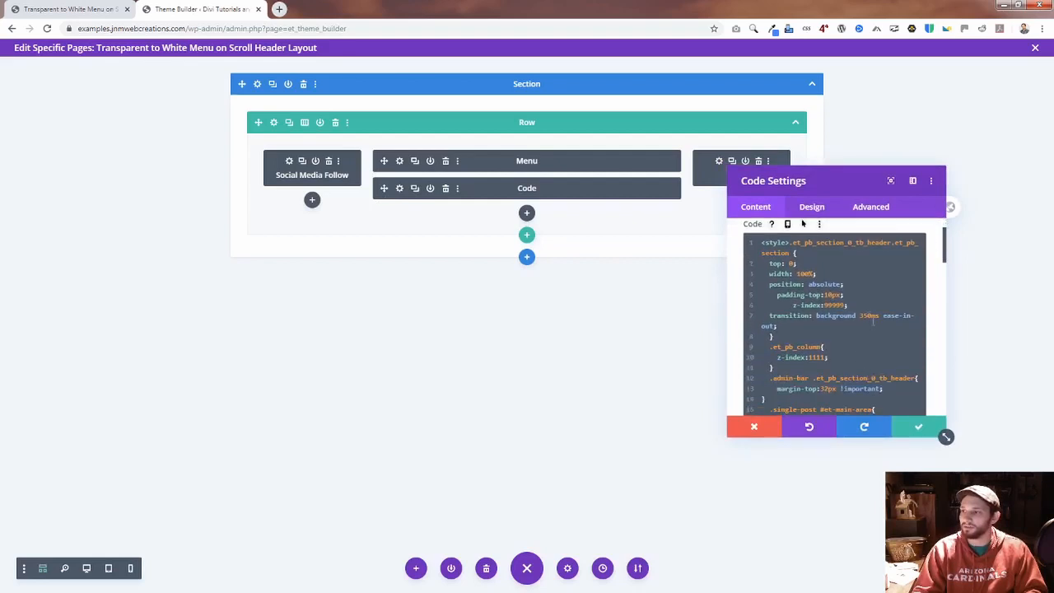
scroll(855, 373, "down", 2)
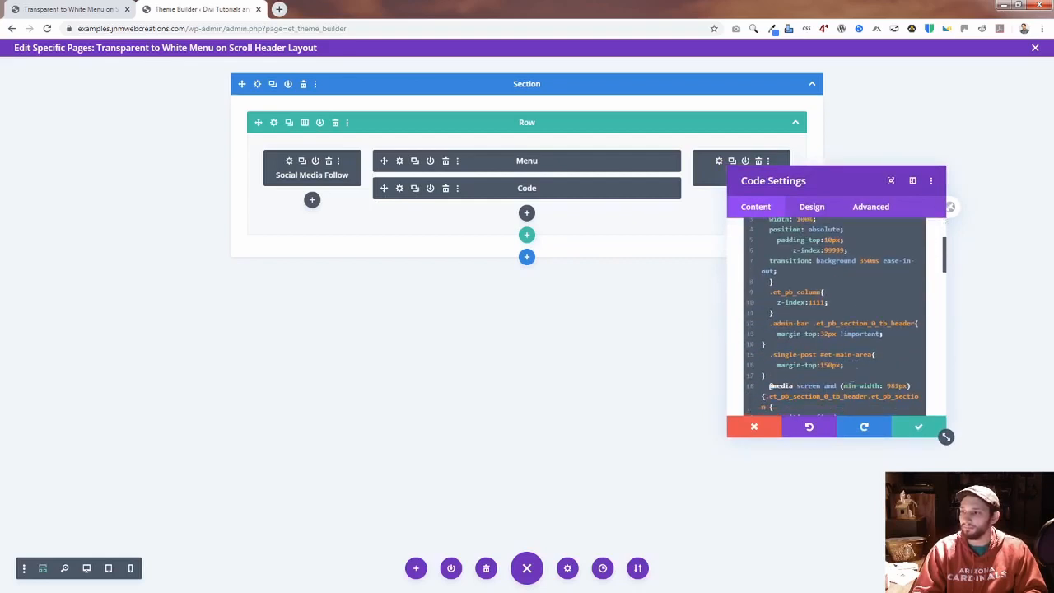
scroll(855, 373, "down", 2)
scroll(855, 373, "down", 4)
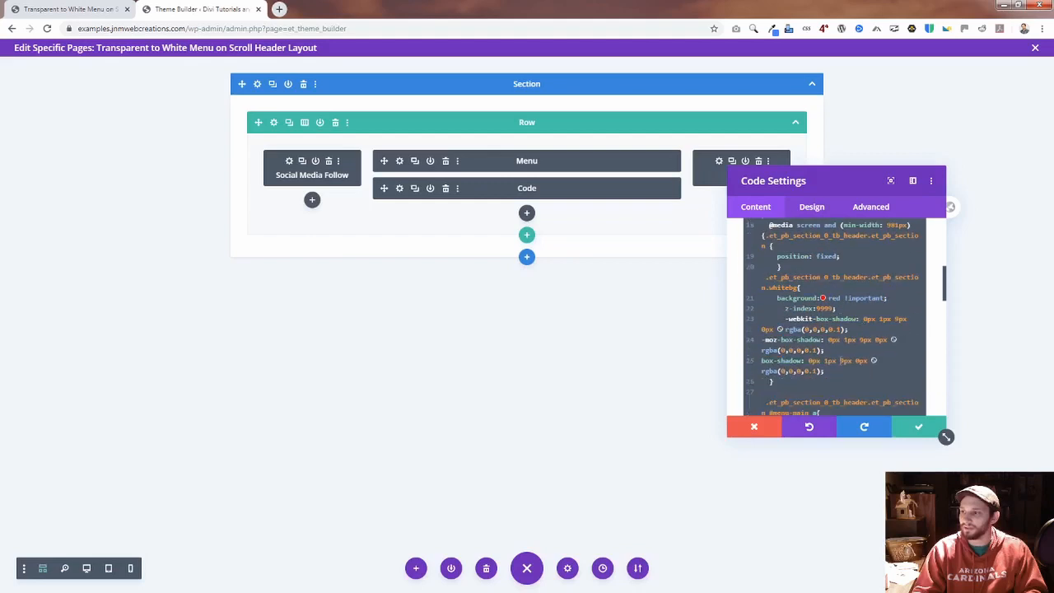
double_click(838, 294)
type("white")
Step: Set the menu link color in the .whitebg #menu-main a rule to black
scroll(810, 336, "down", 2)
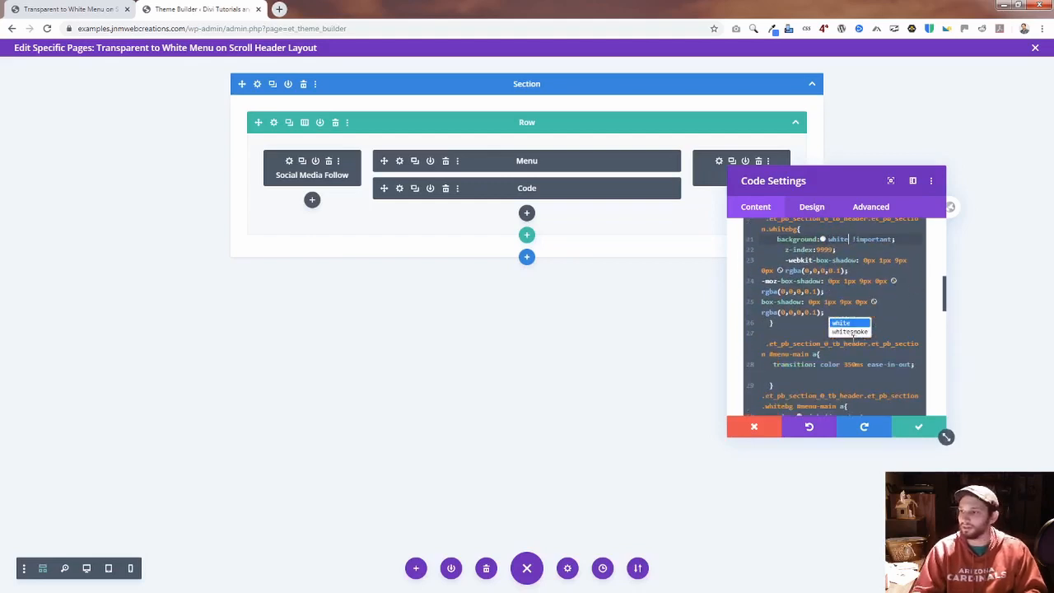
scroll(864, 364, "down", 2)
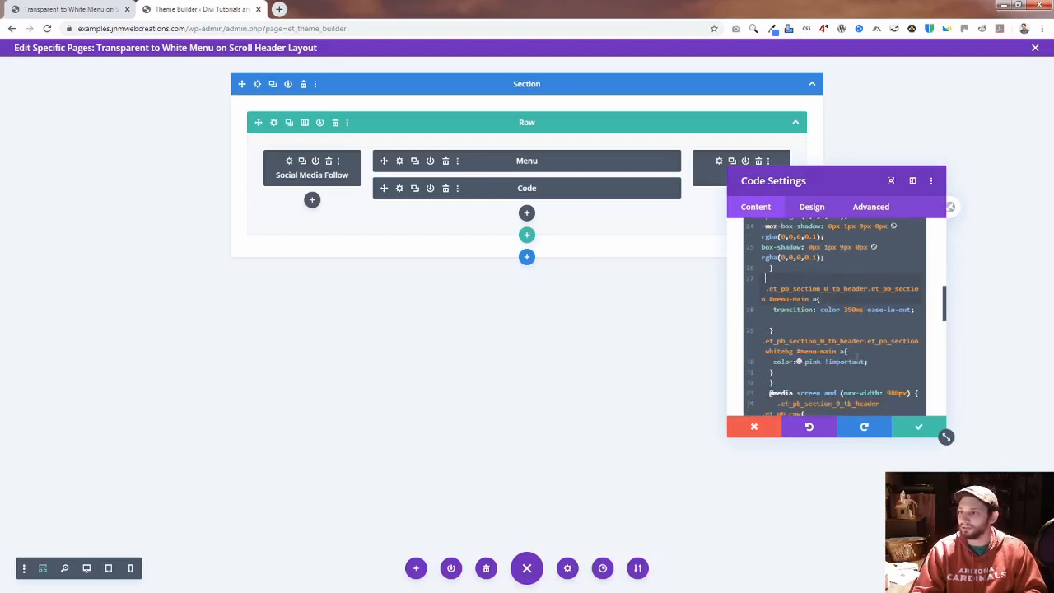
scroll(822, 306, "down", 2)
double_click(822, 306)
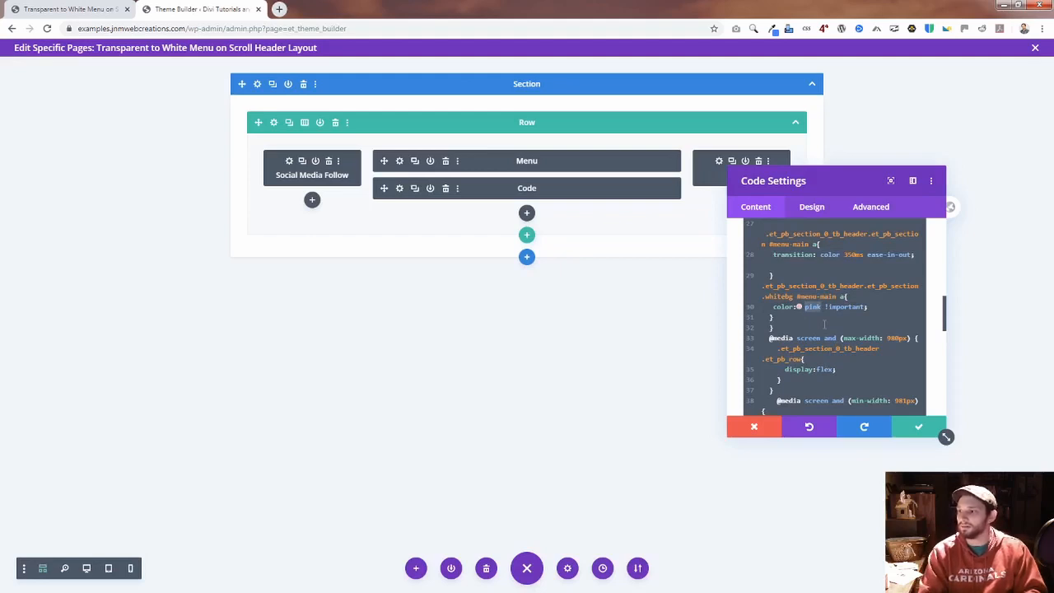
type("black")
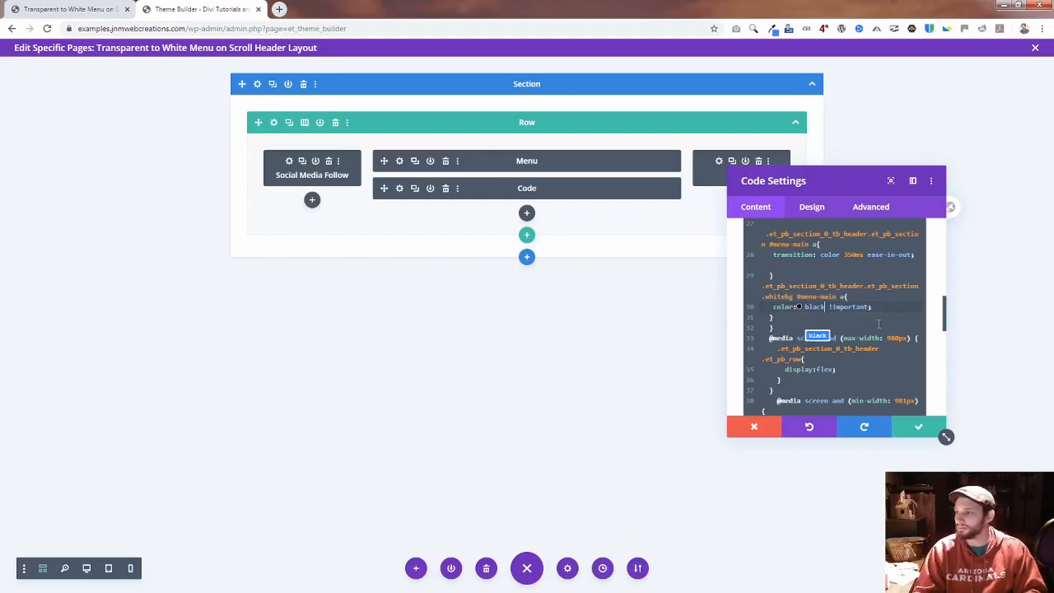
Step: Set the background of the second .whitebg rule, just above the closing style tag, to white and apply the code changes
scroll(878, 324, "up", 3)
scroll(874, 261, "up", 3)
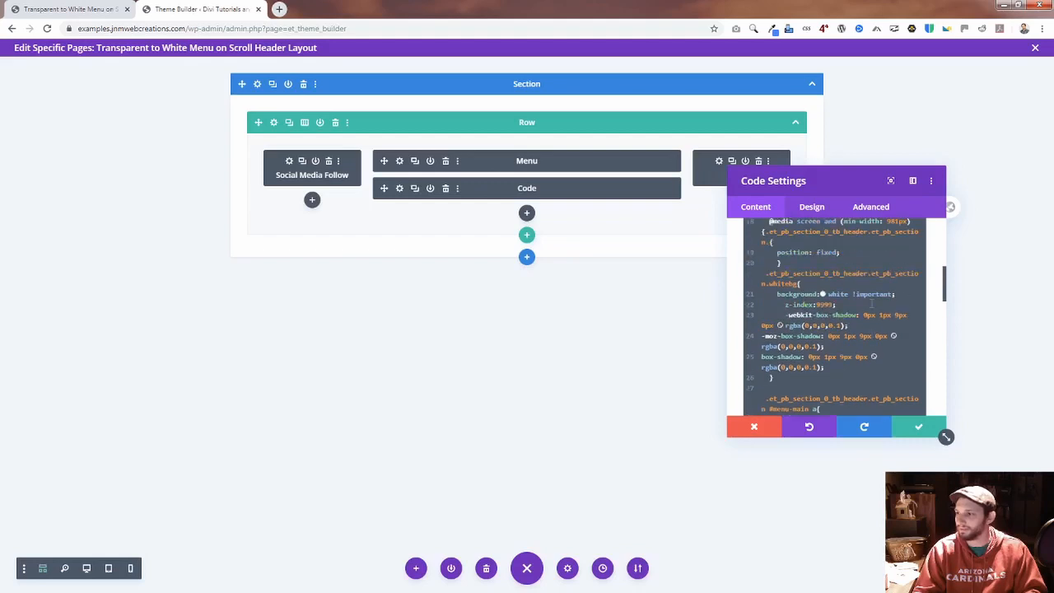
scroll(874, 260, "down", 8)
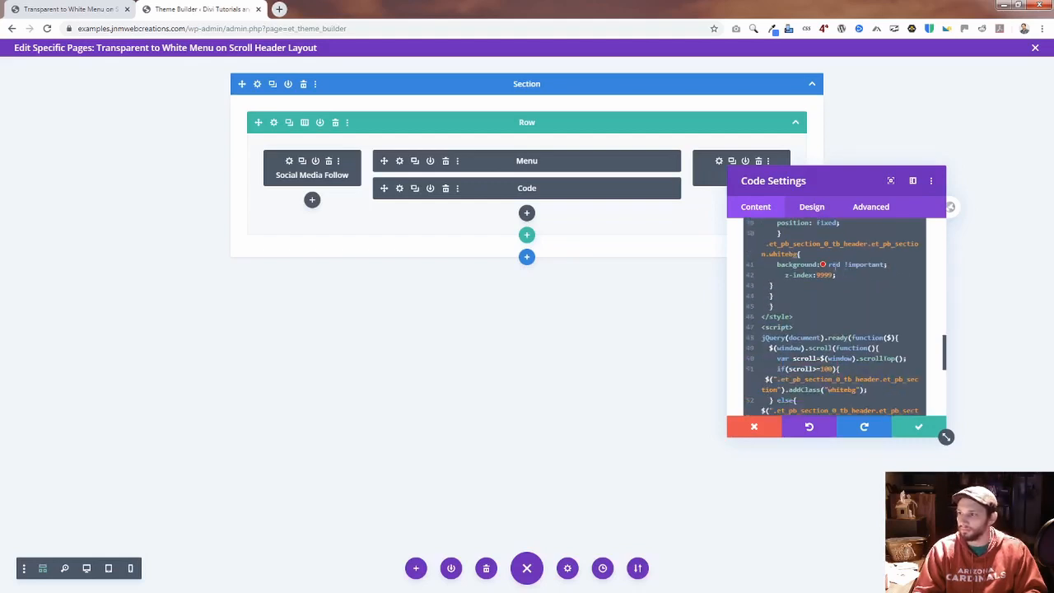
double_click(840, 265)
type("white")
scroll(831, 338, "down", 1)
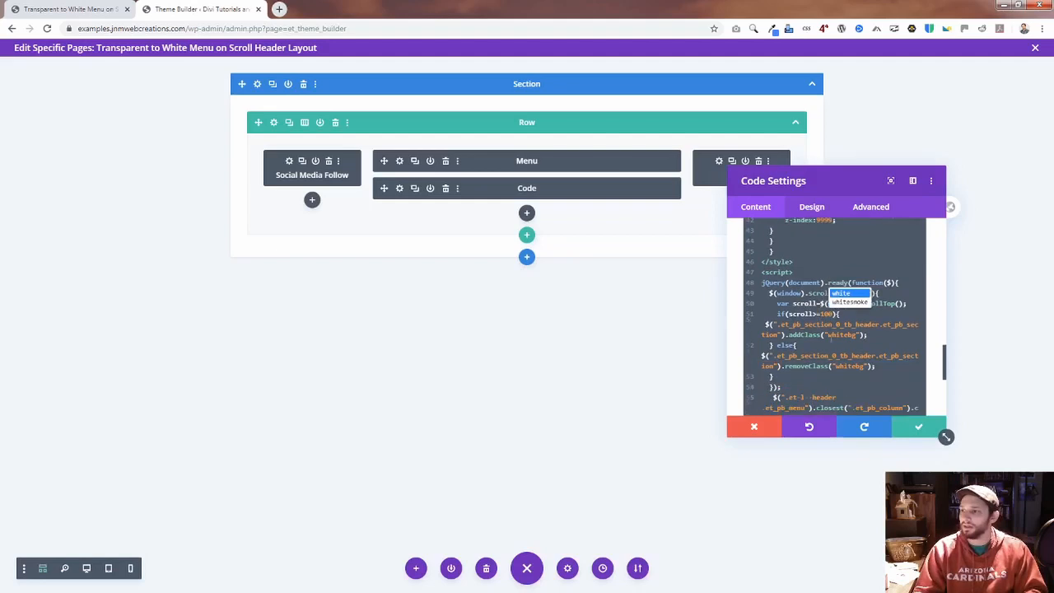
left_click(921, 427)
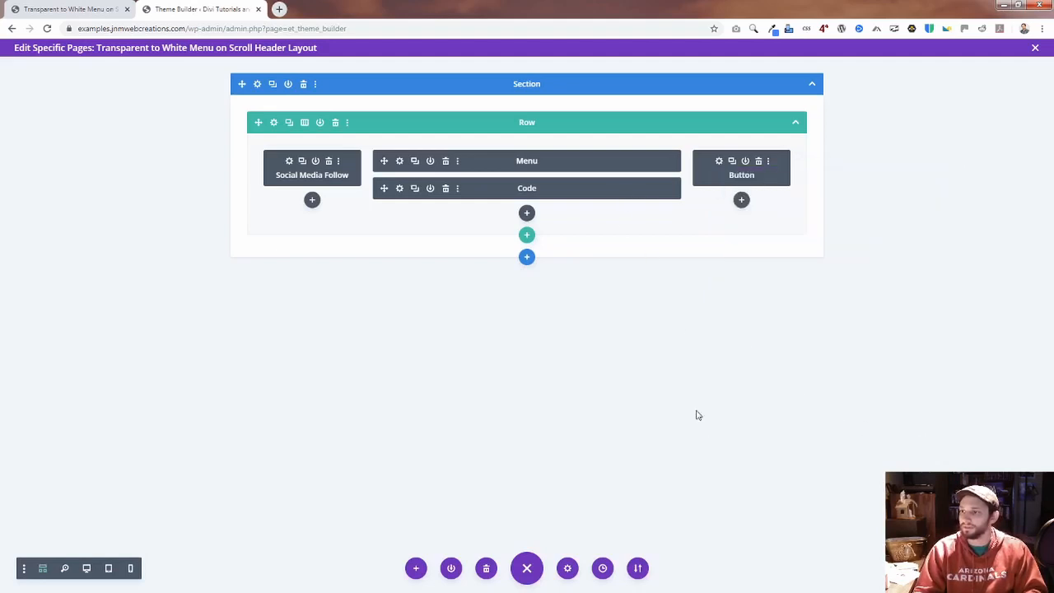
Step: Reload the live page and check the header's background and menu link colors while scrolling down and back up
left_click(70, 9)
left_click(195, 29)
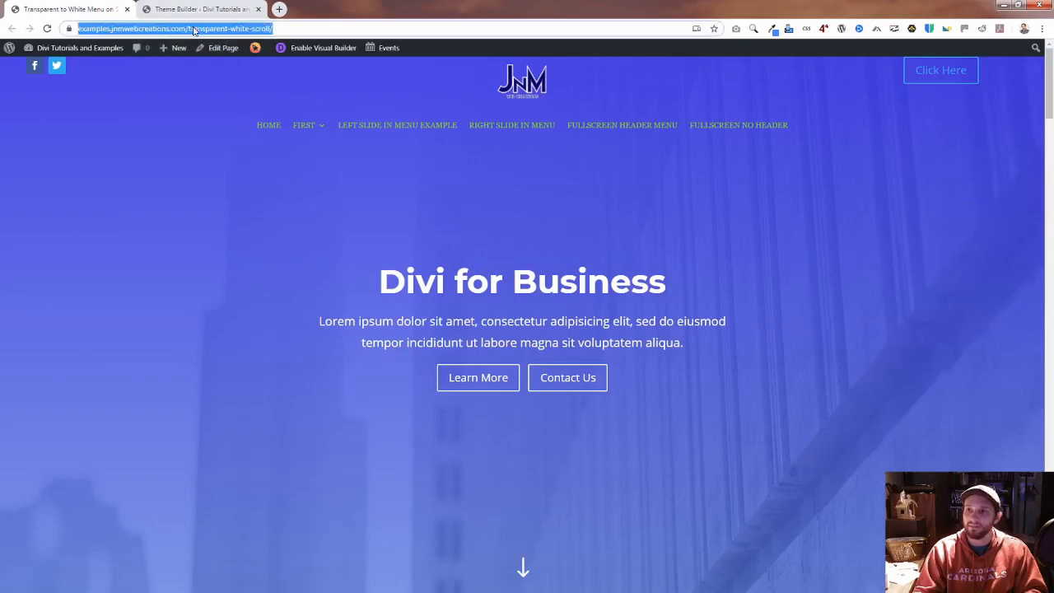
key("Return")
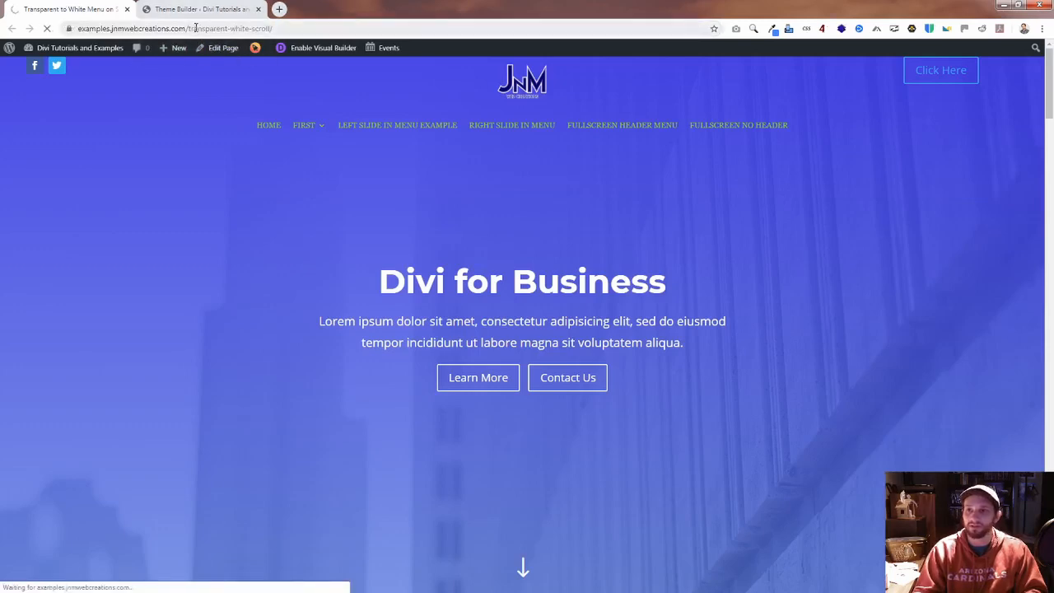
scroll(492, 213, "down", 4)
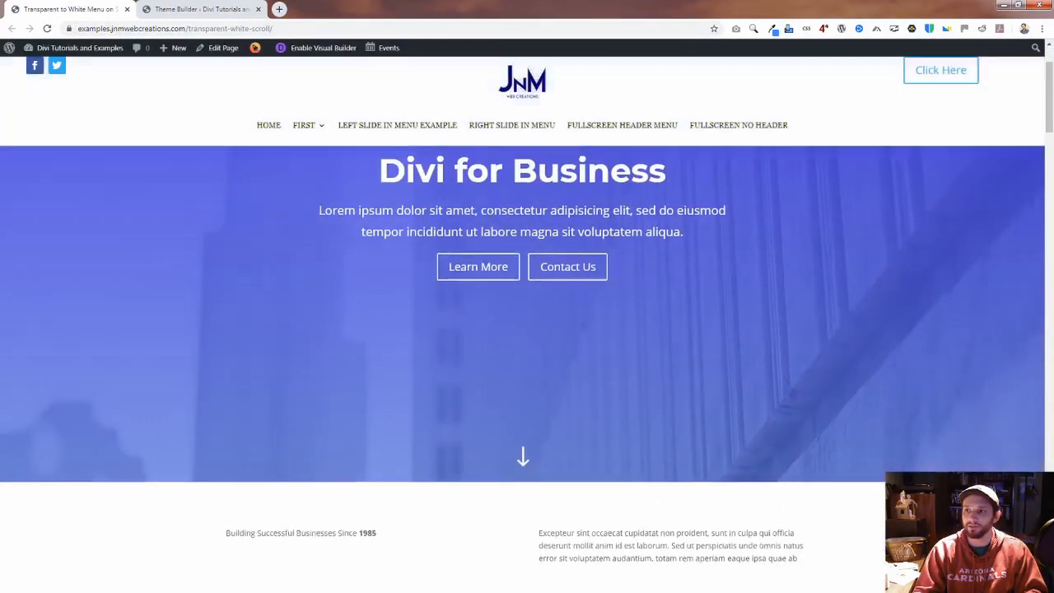
scroll(484, 219, "up", 3)
scroll(485, 220, "up", 2)
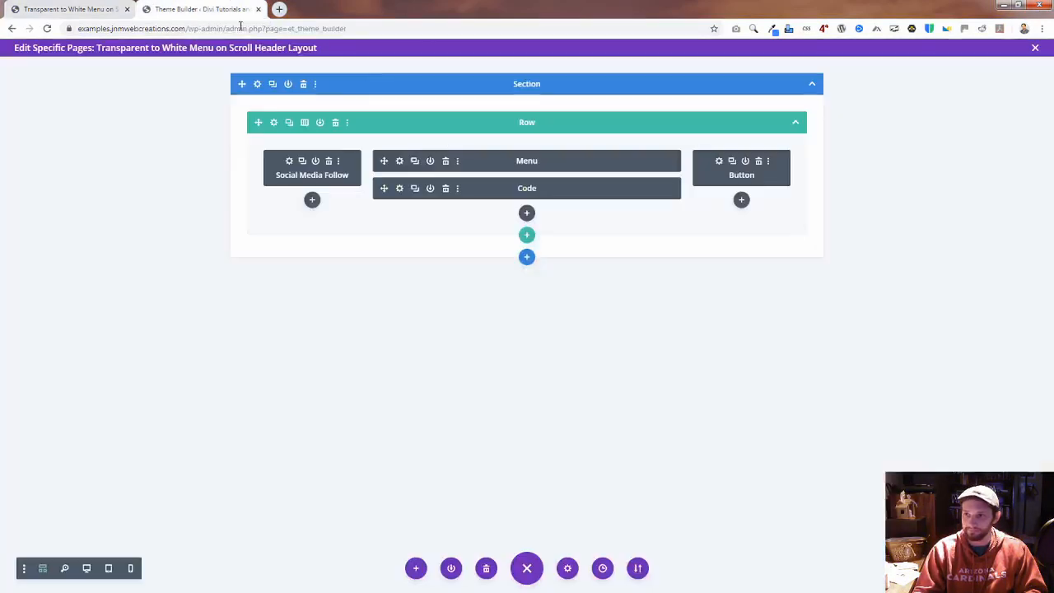
Step: Set the Menu module's menu text color to white (#ffffff) in the Theme Builder and apply the change
left_click(197, 9)
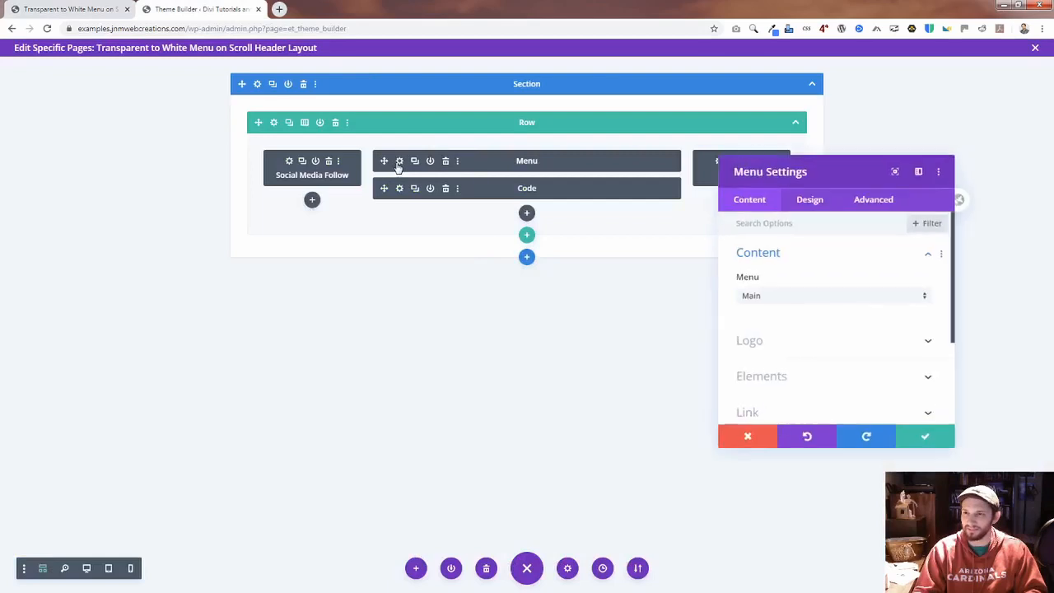
left_click(399, 161)
left_click(808, 213)
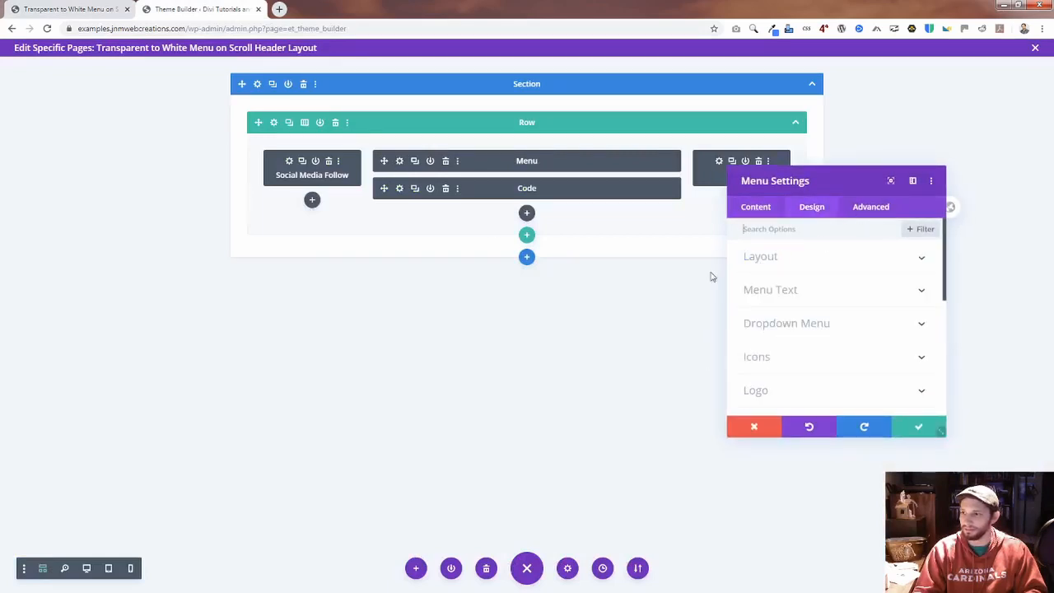
left_click(807, 296)
scroll(820, 337, "down", 2)
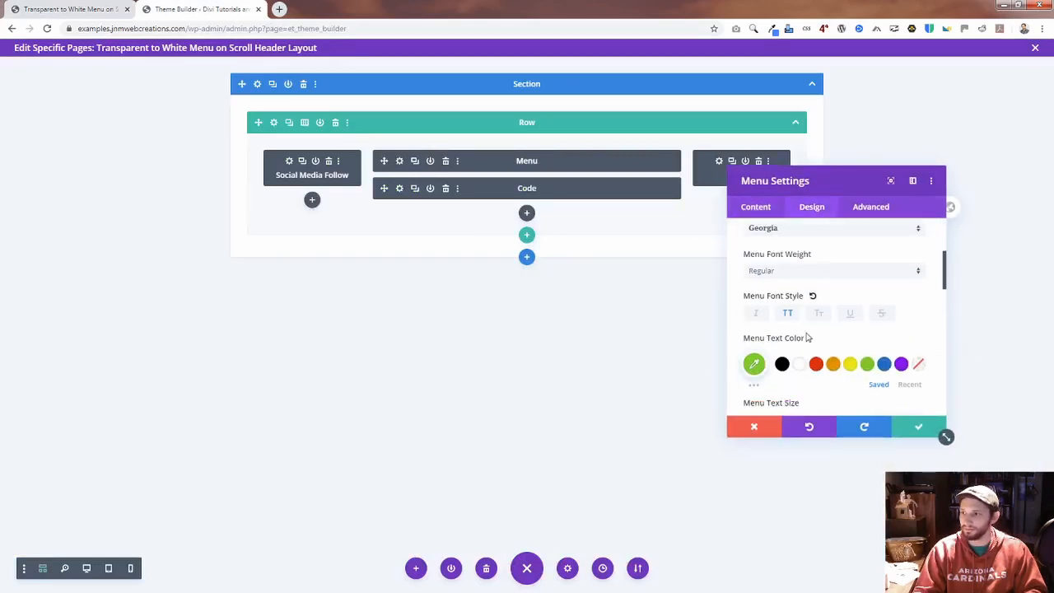
left_click(799, 309)
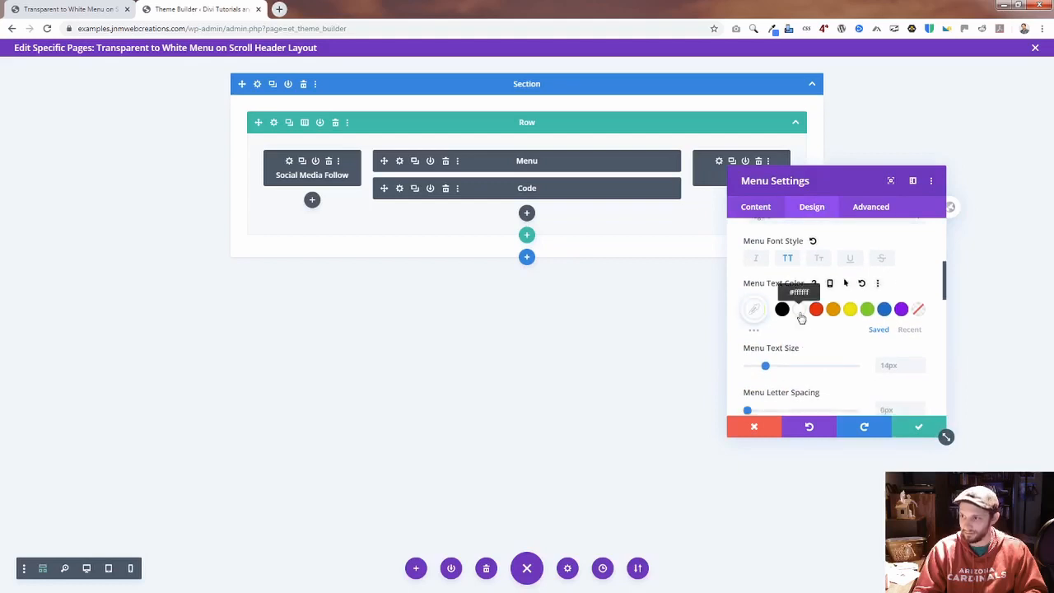
left_click(919, 427)
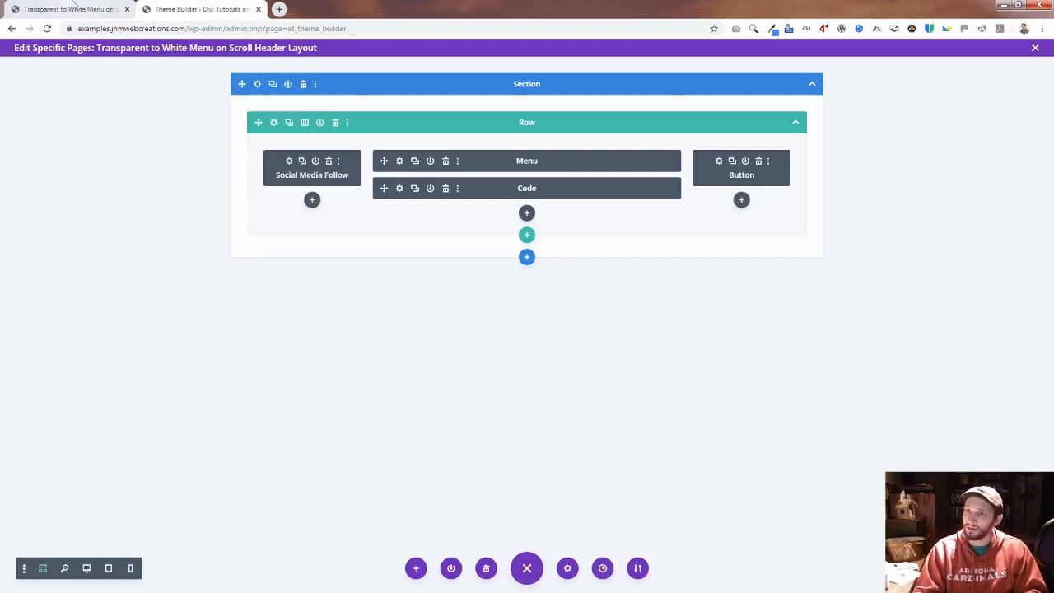
Step: Set the section's background color to white (#ffffff), reduce its opacity to fully transparent, and apply the section settings
left_click(258, 84)
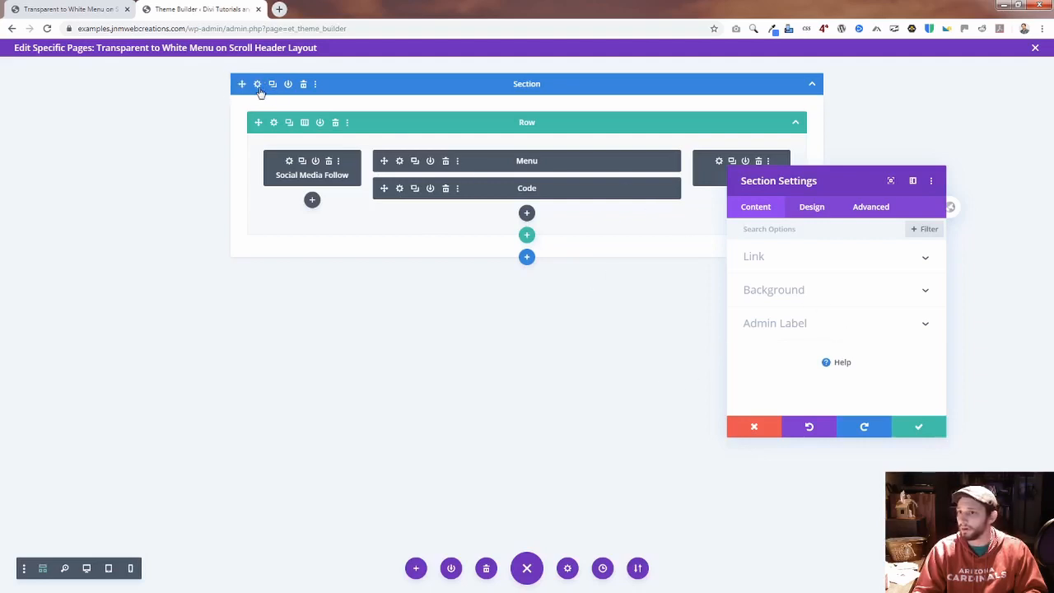
left_click(799, 299)
scroll(880, 357, "down", 3)
scroll(889, 342, "up", 3)
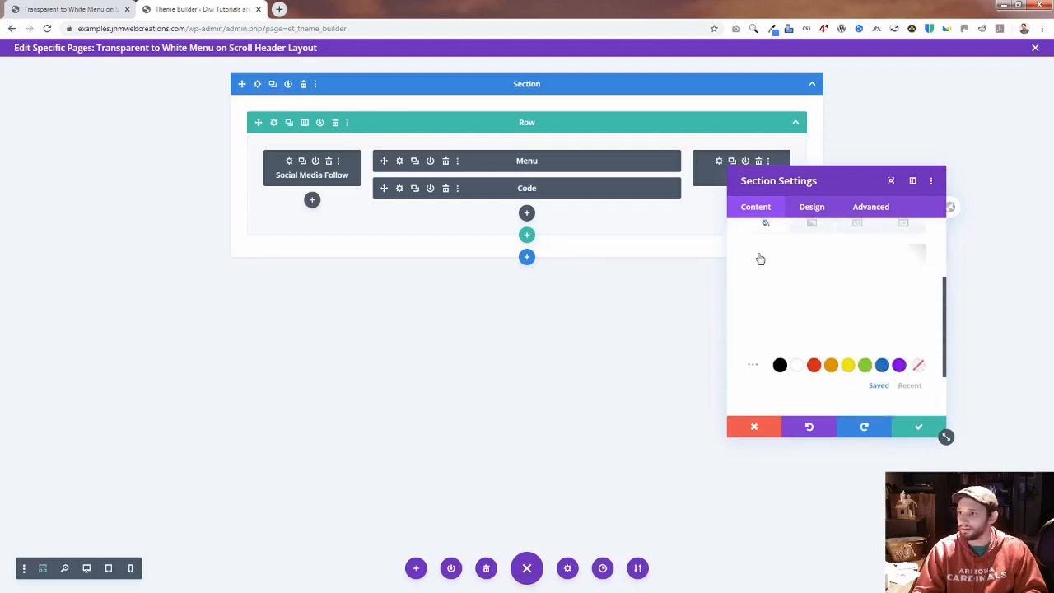
scroll(775, 306, "down", 3)
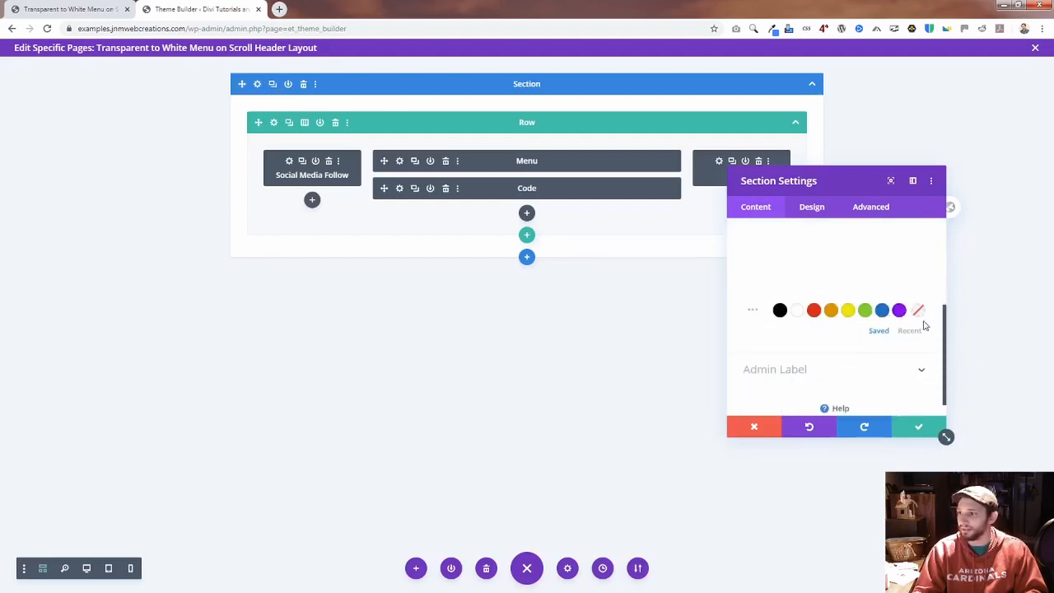
scroll(916, 314, "up", 1)
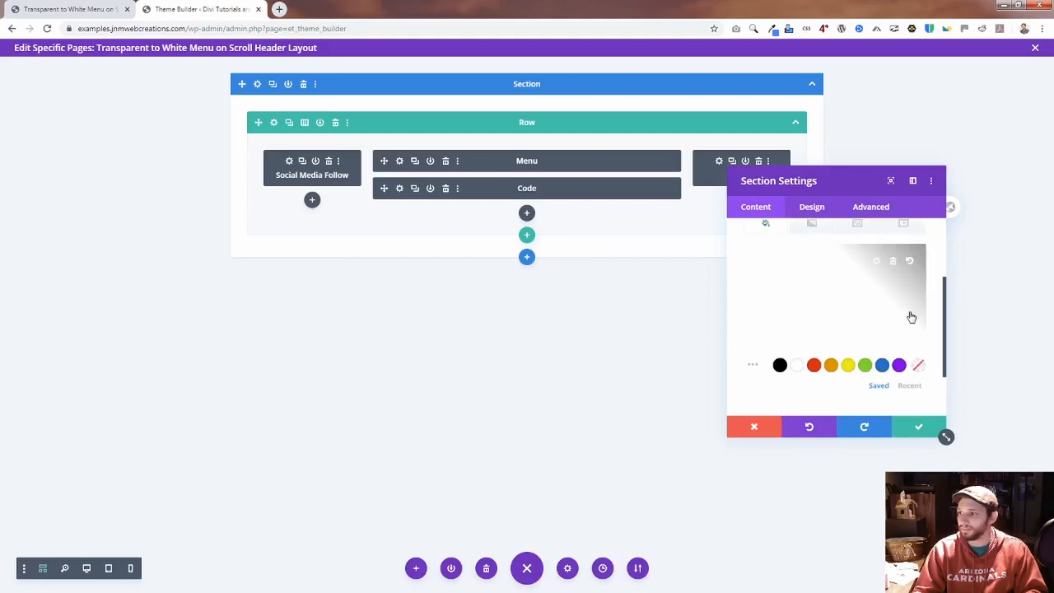
left_click(879, 267)
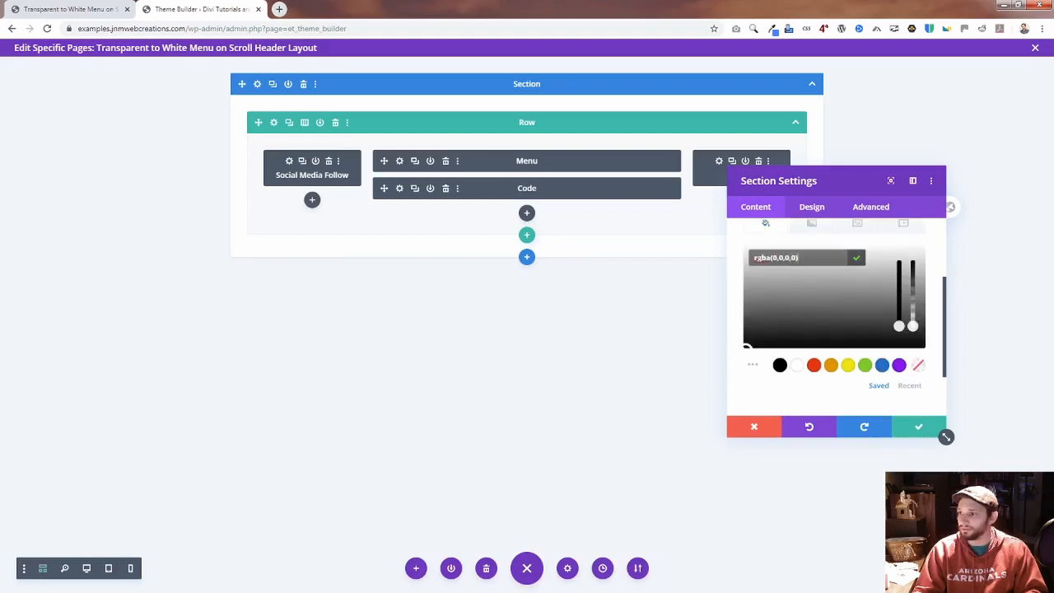
left_click(797, 365)
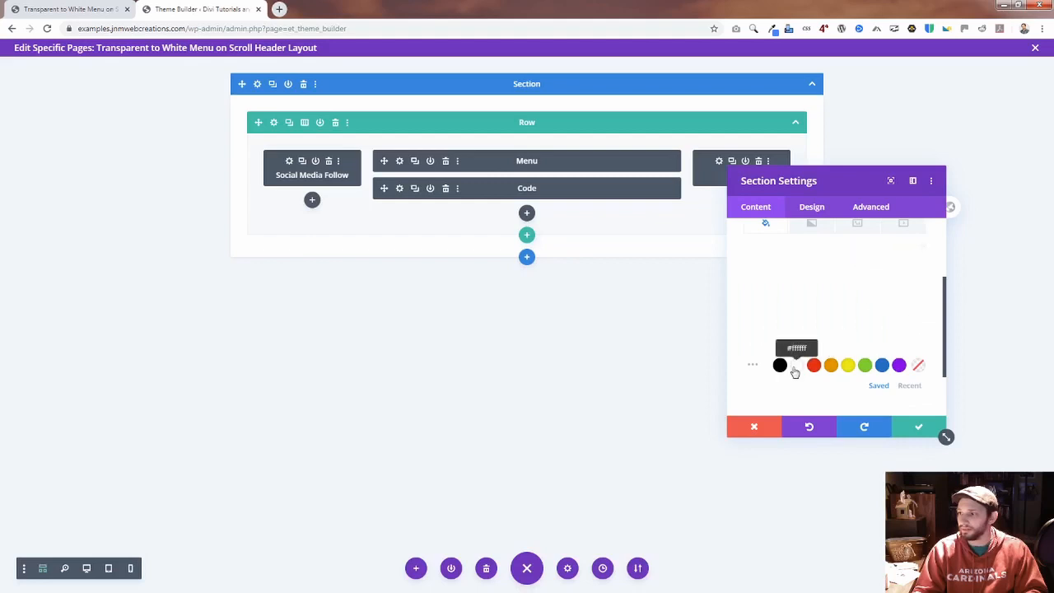
left_click(880, 263)
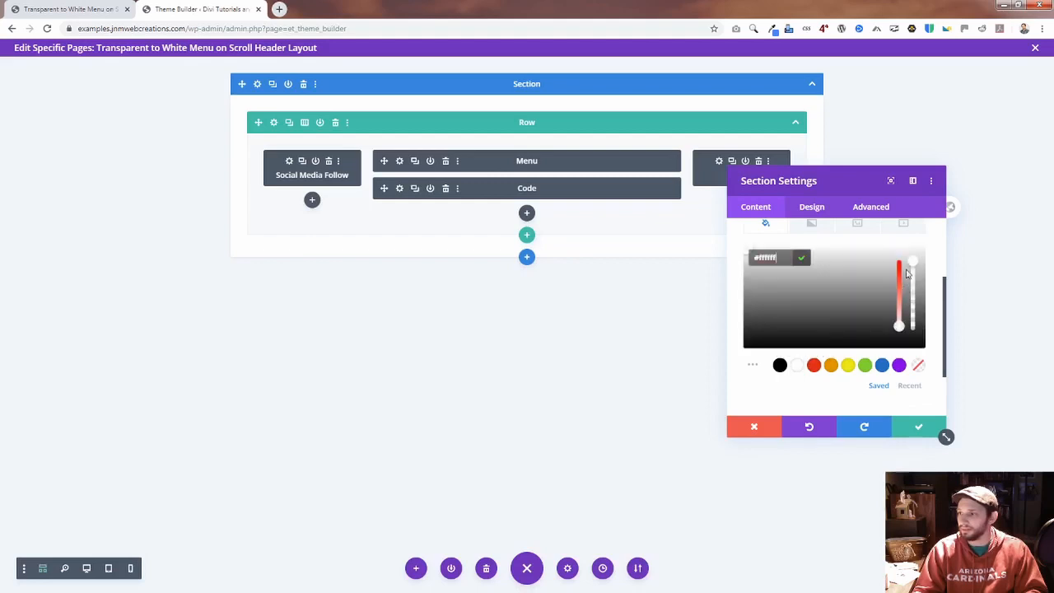
left_click_drag(912, 264, 912, 328)
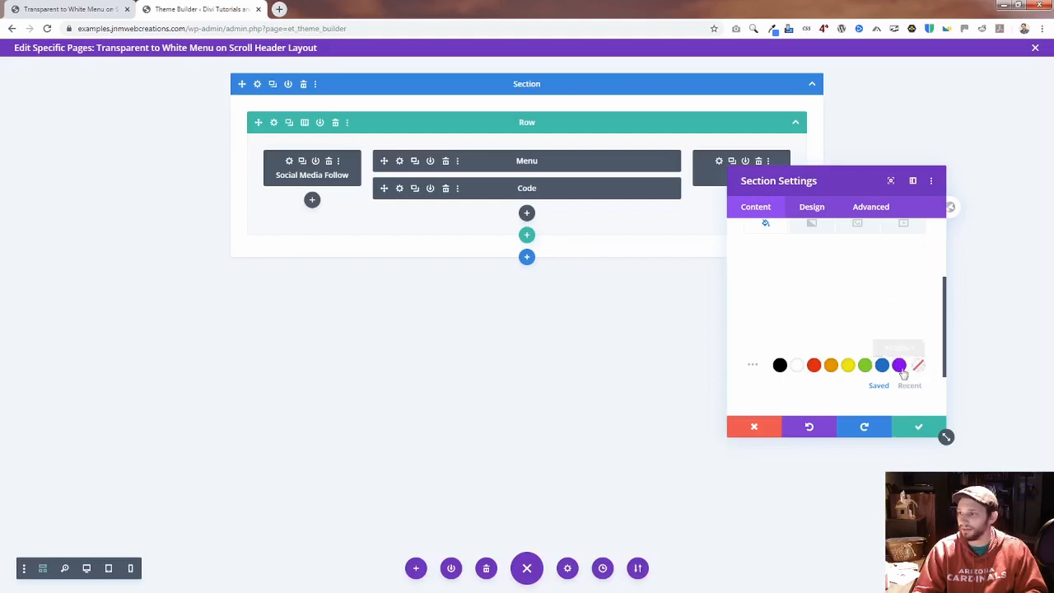
left_click(916, 426)
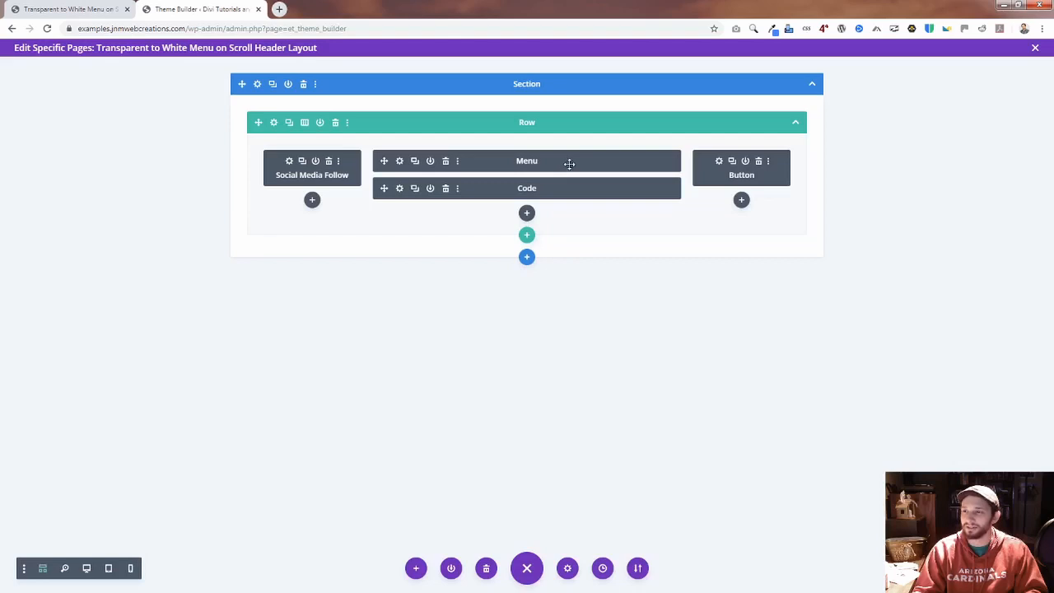
Step: Check the Menu module, the Social Media Follow module and the row for background colors, closing each one's settings
left_click(399, 161)
scroll(832, 313, "down", 2)
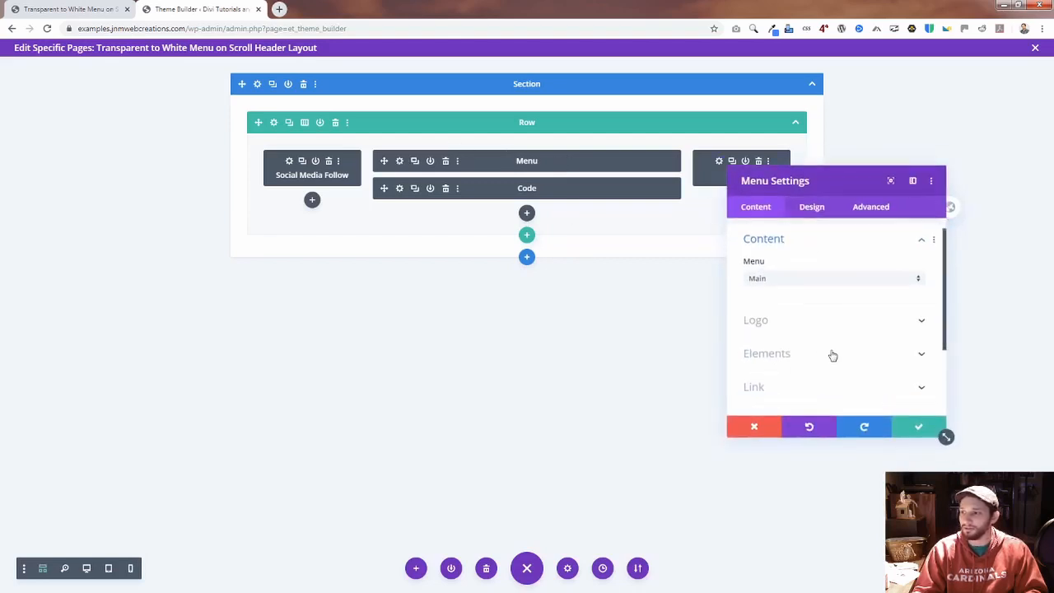
left_click(786, 383)
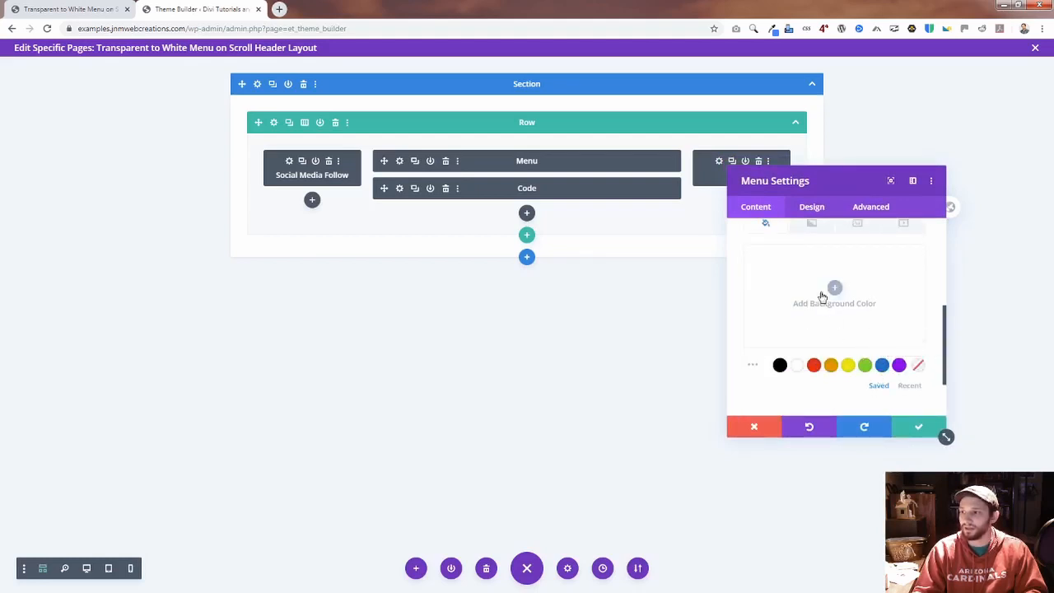
left_click(918, 426)
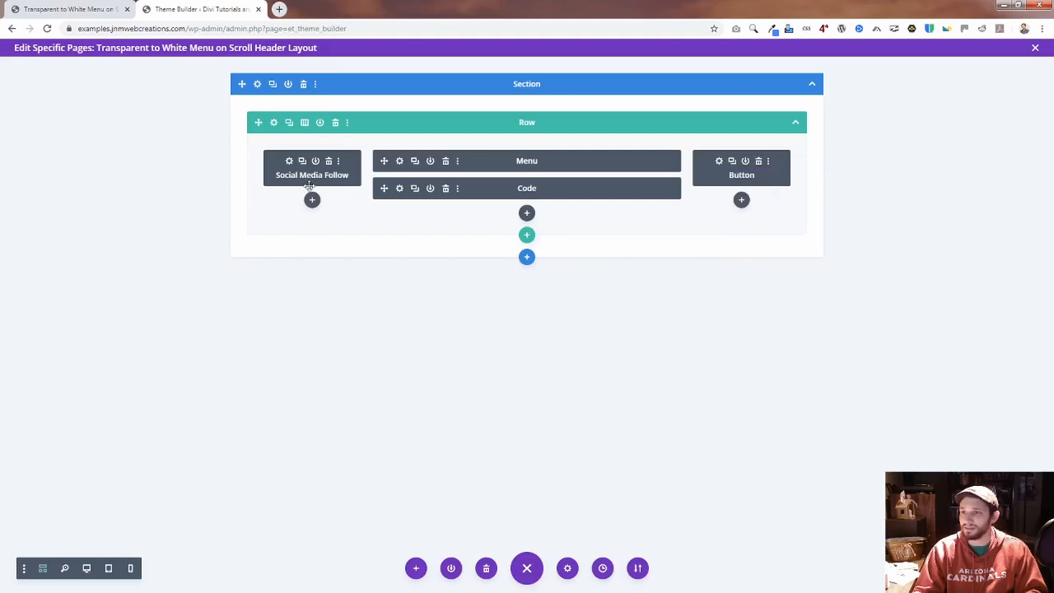
left_click(289, 164)
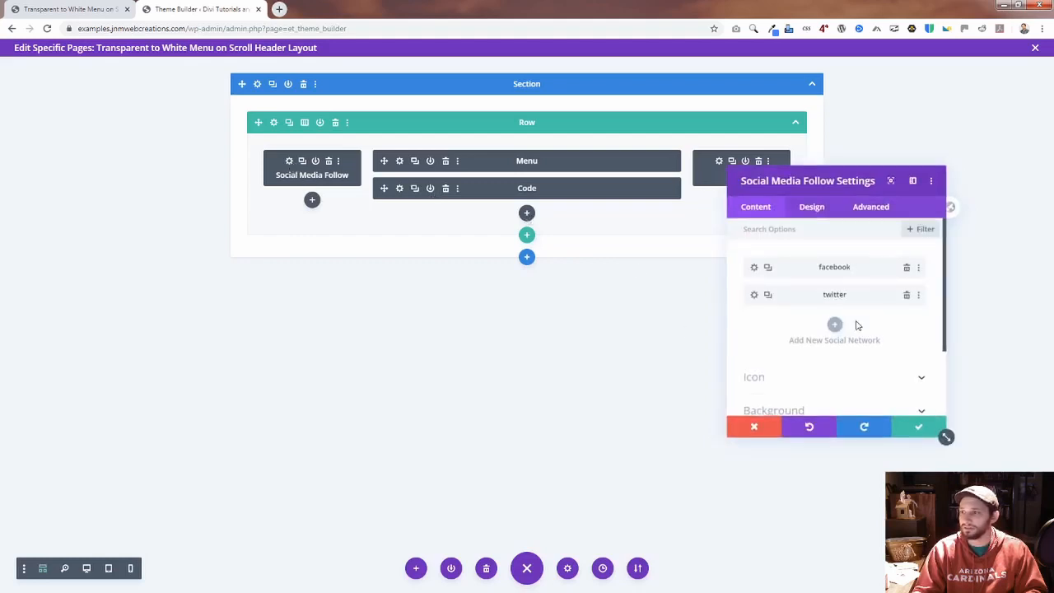
scroll(852, 337, "down", 2)
left_click(818, 356)
scroll(906, 387, "down", 2)
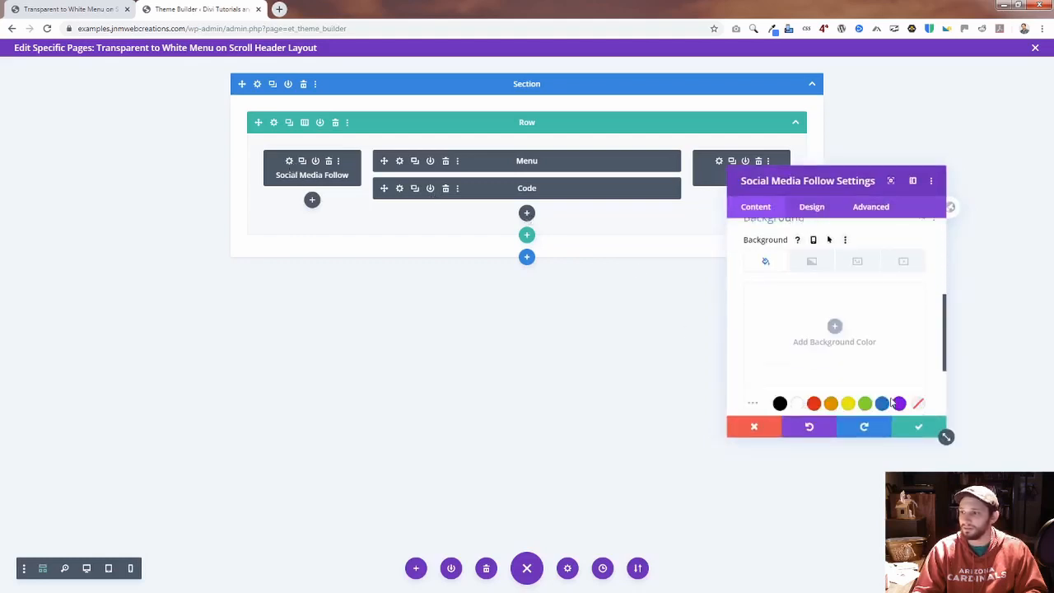
left_click(921, 428)
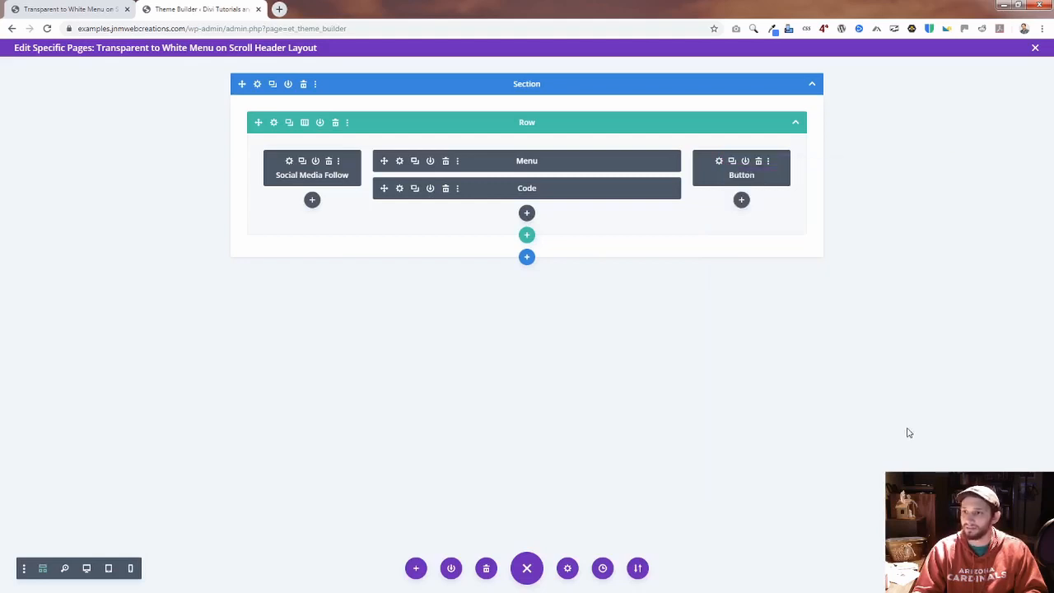
left_click(274, 122)
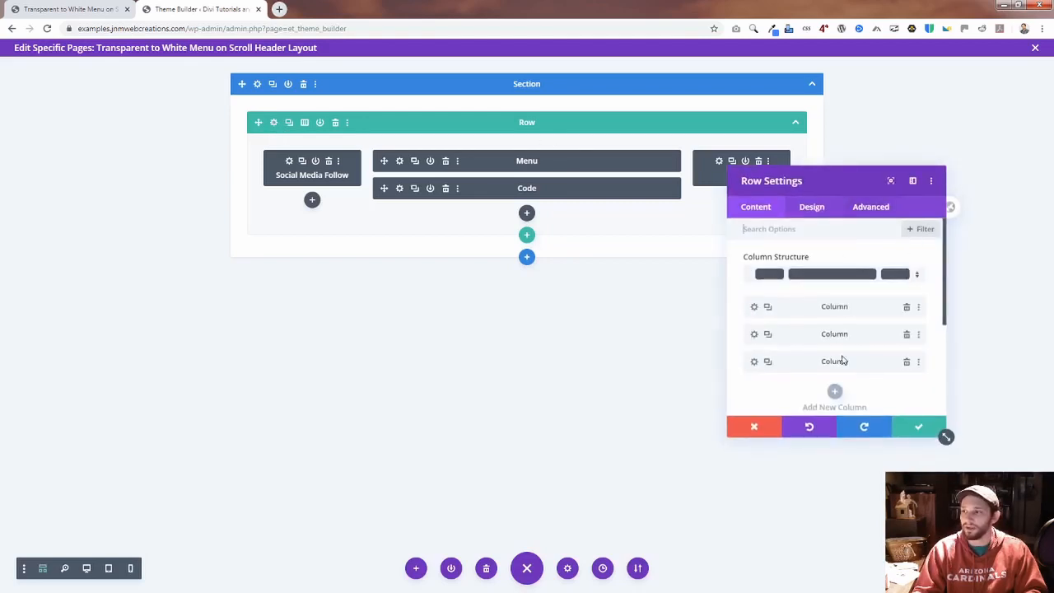
scroll(921, 395, "down", 2)
left_click(921, 424)
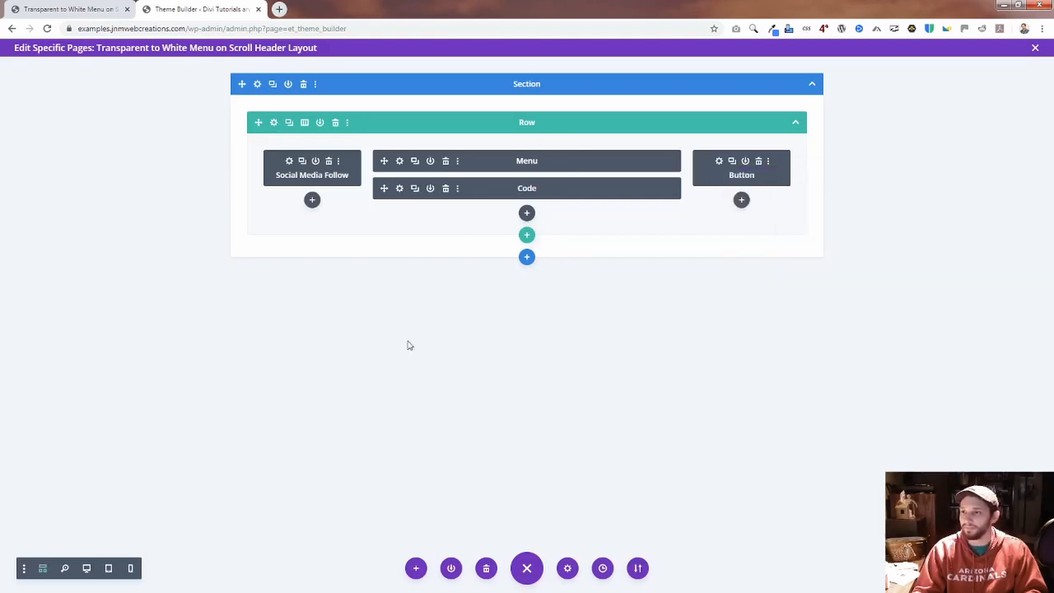